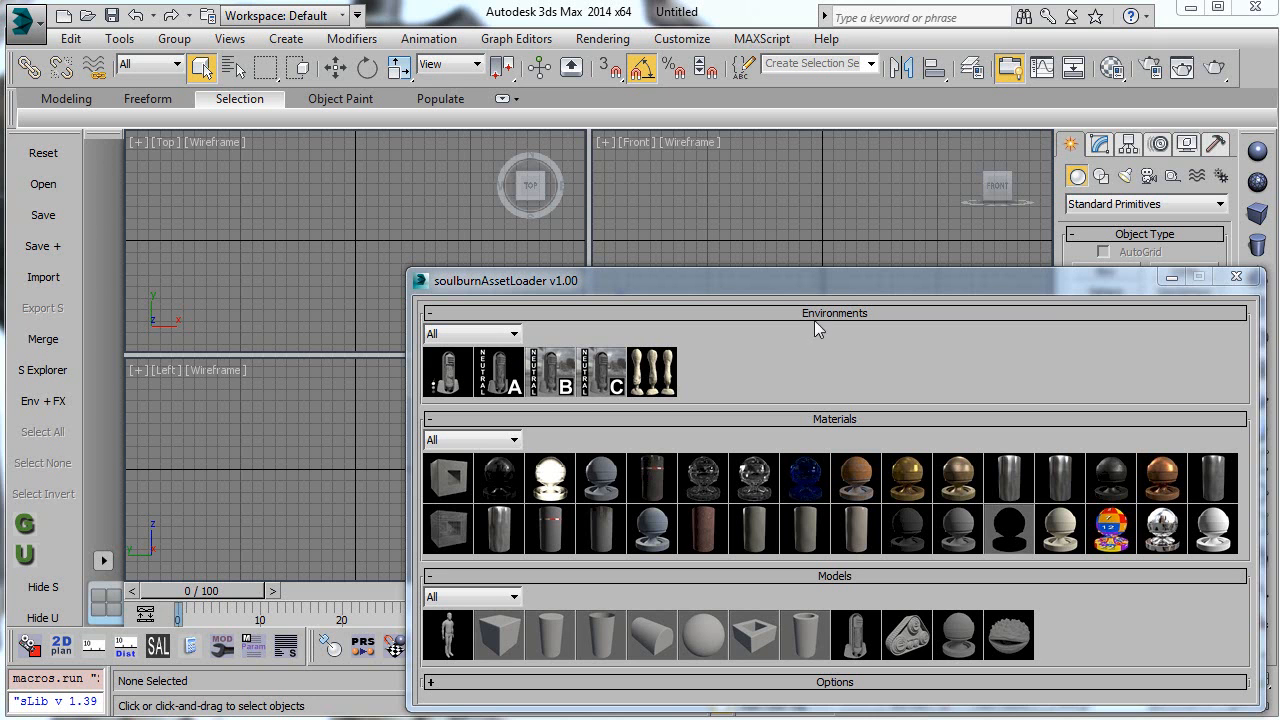
left_click_drag(783, 281, 625, 218)
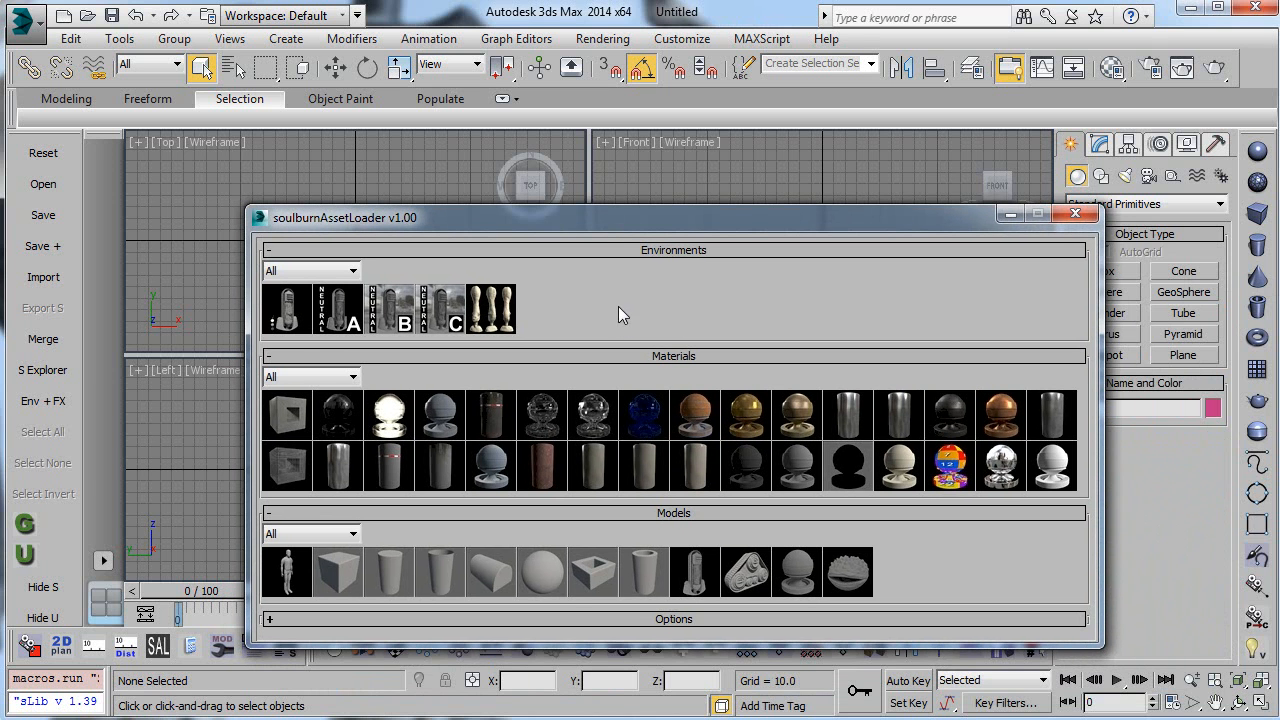
left_click_drag(612, 216, 587, 208)
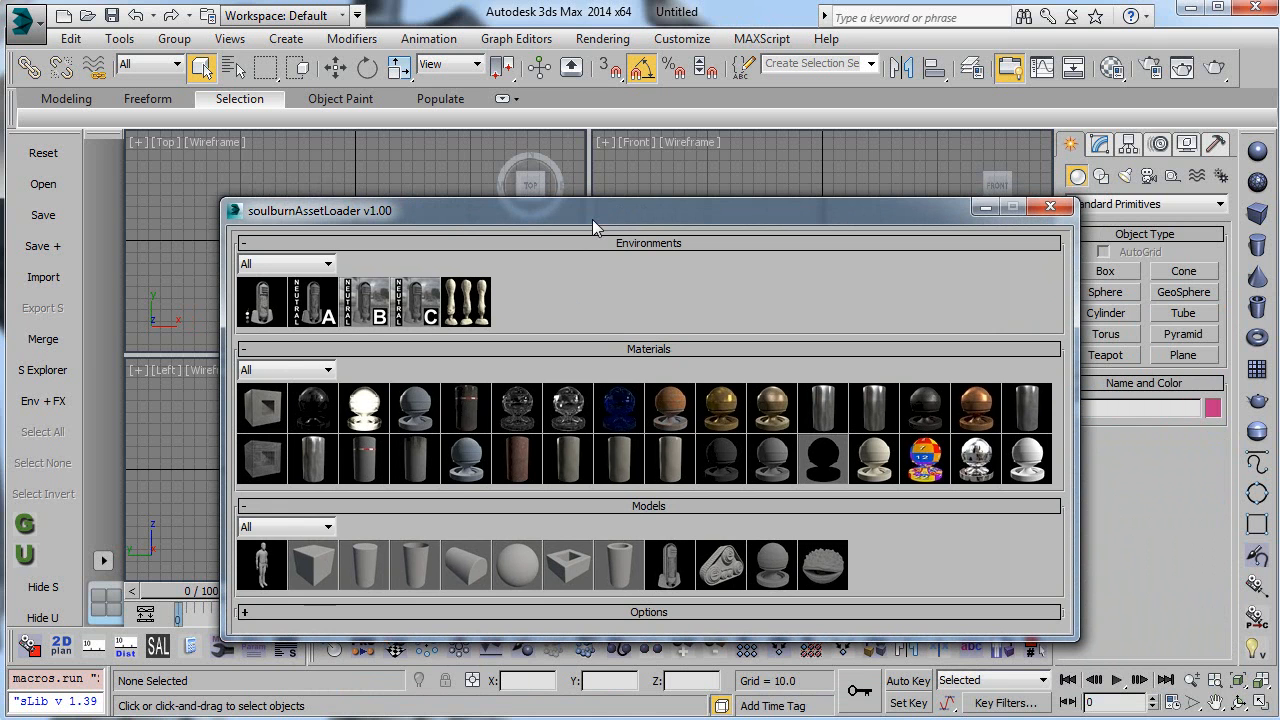
mouse_move(592, 212)
left_mouse_down()
mouse_move(591, 237)
mouse_move(602, 226)
left_mouse_up()
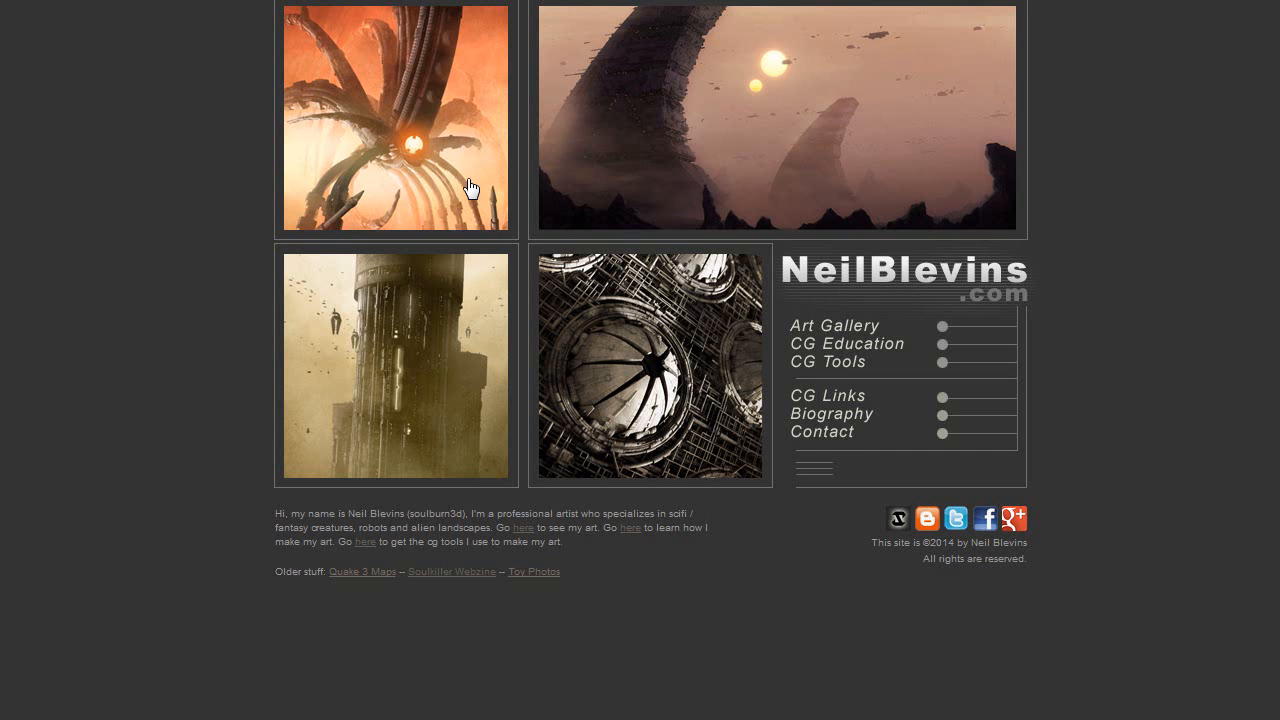
Step: Open the Soulburnscripts for 3dsmax page from the site's CG Tools section and review the script collection downloads
left_click(845, 372)
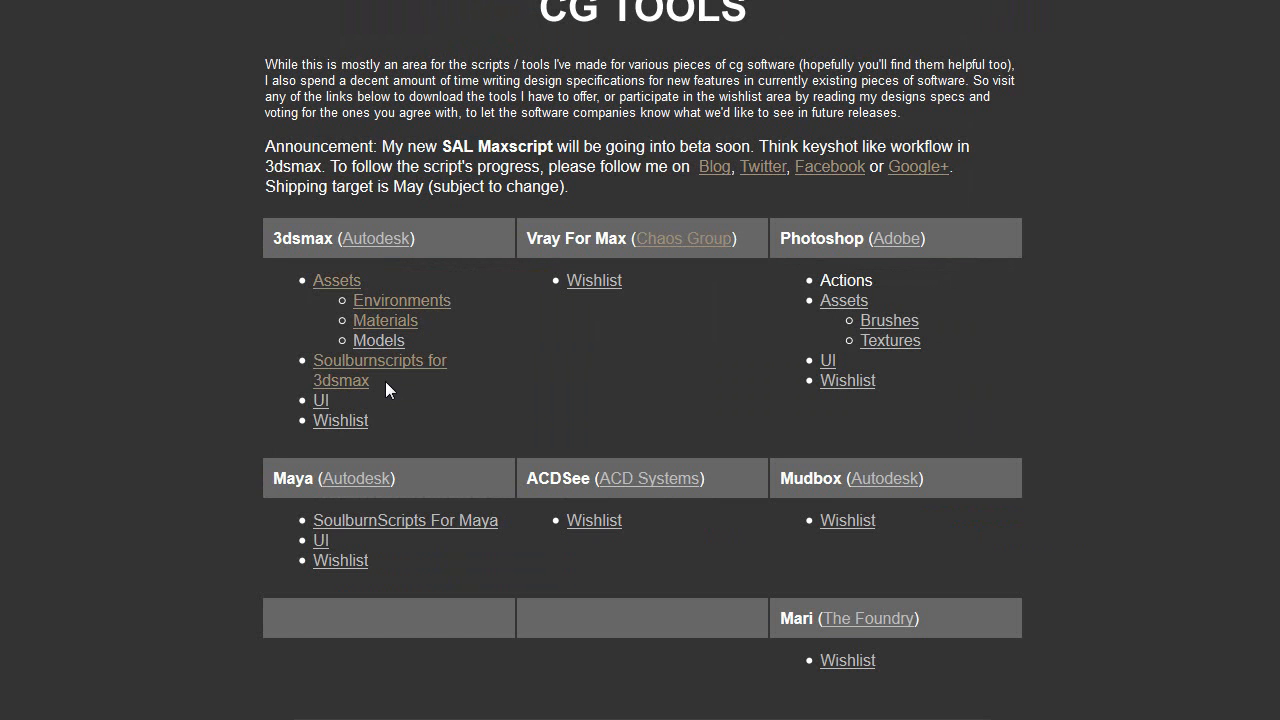
left_click(341, 370)
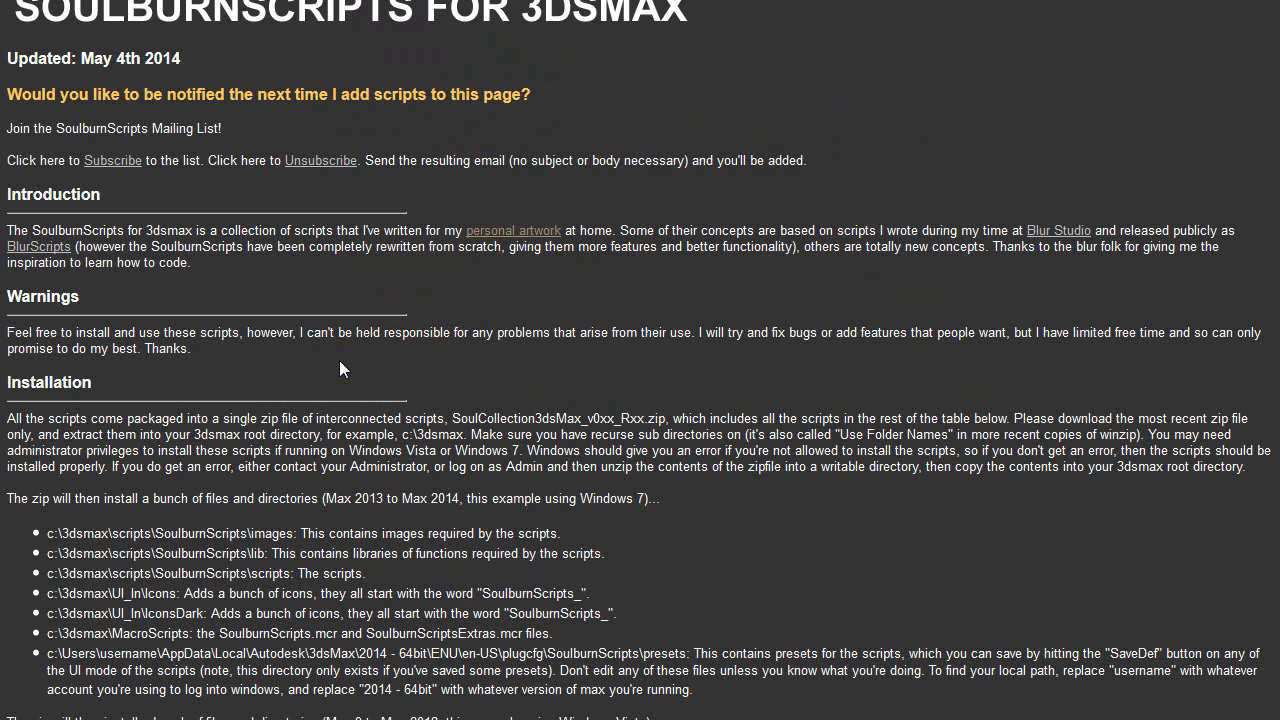
scroll(340, 368, "down", 10)
scroll(320, 418, "down", 3)
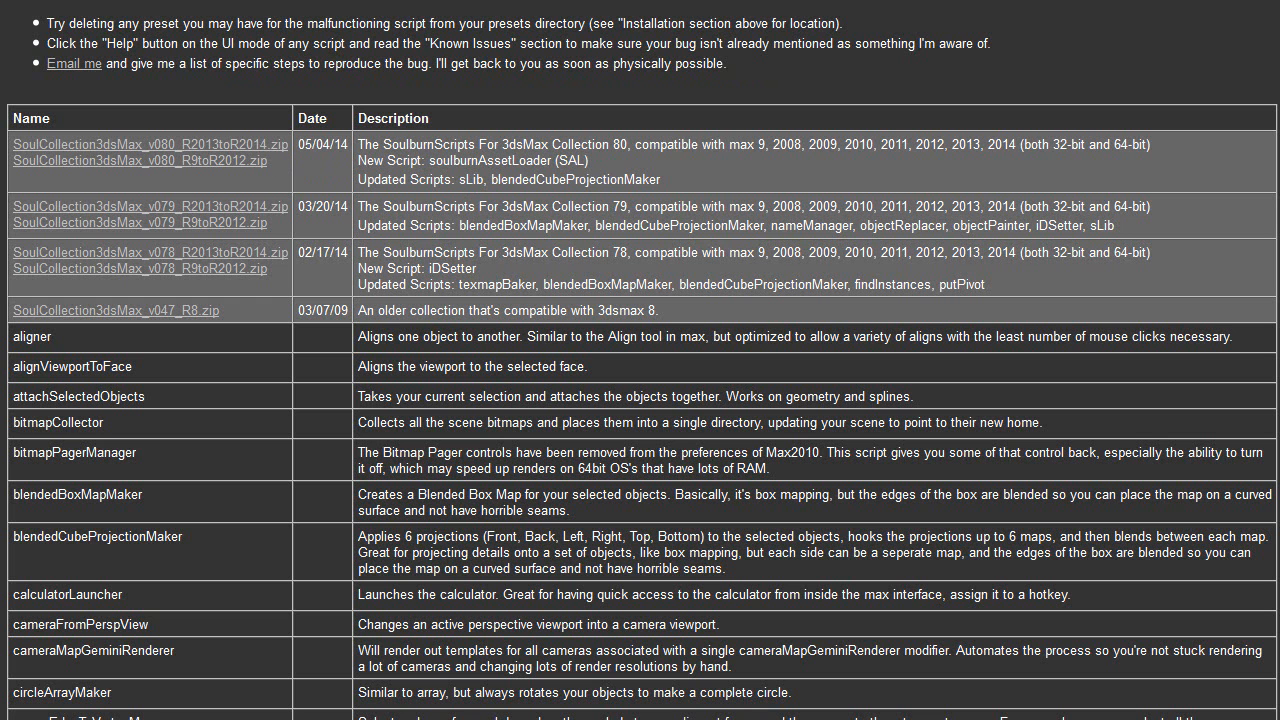
Step: Return to CG Tools, open the 3dsmax assets page and look through its environment, material and model packs
key("alt+Left")
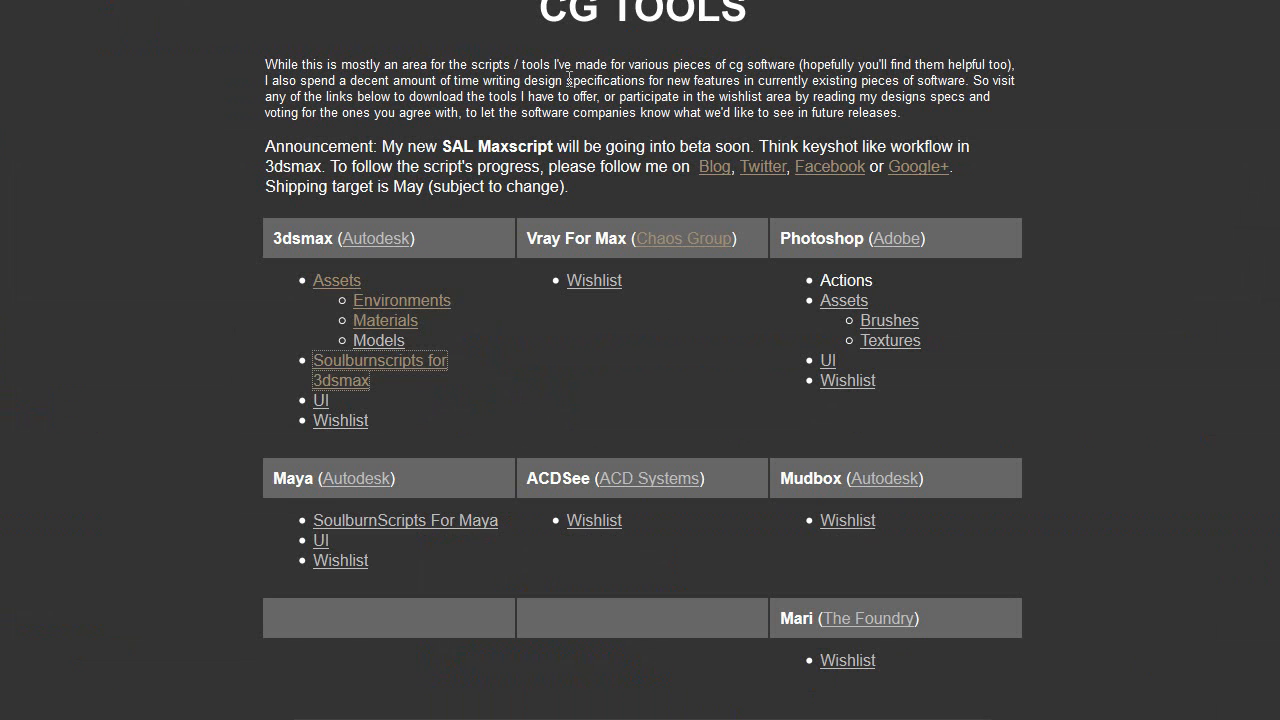
left_click(392, 321)
scroll(781, 211, "up", 3)
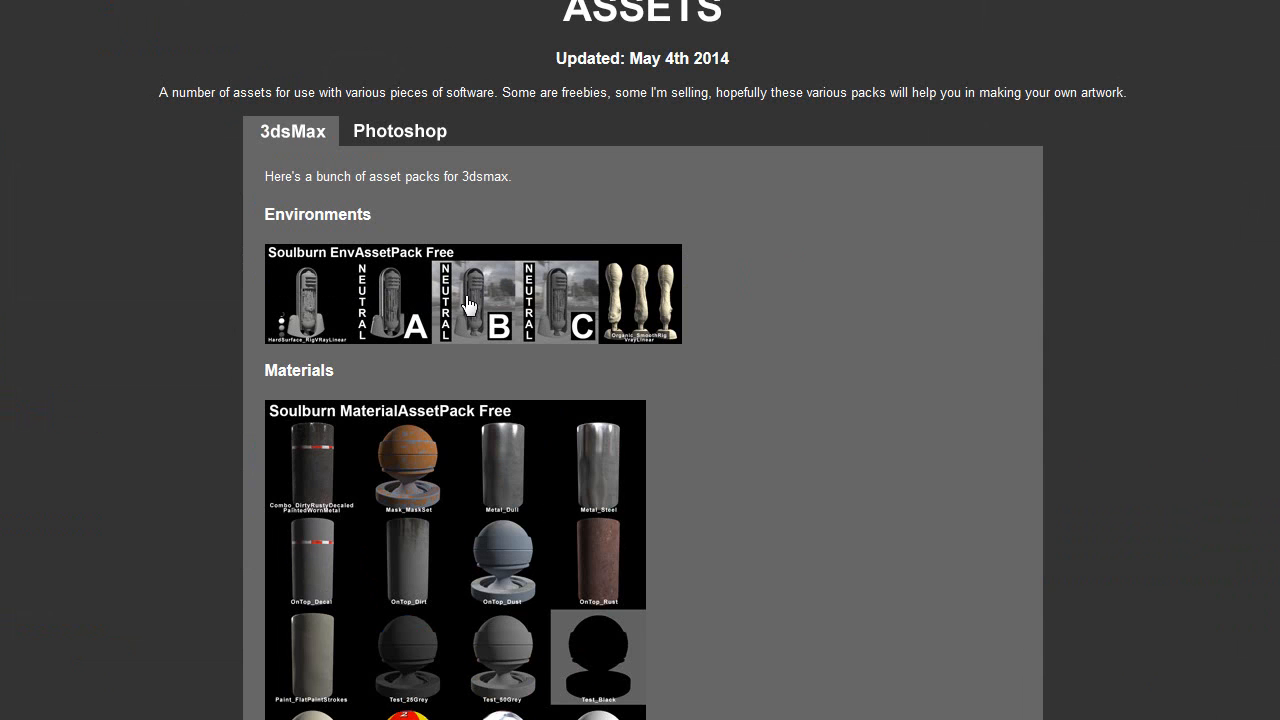
scroll(467, 304, "down", 3)
scroll(809, 346, "down", 5)
scroll(809, 356, "down", 2)
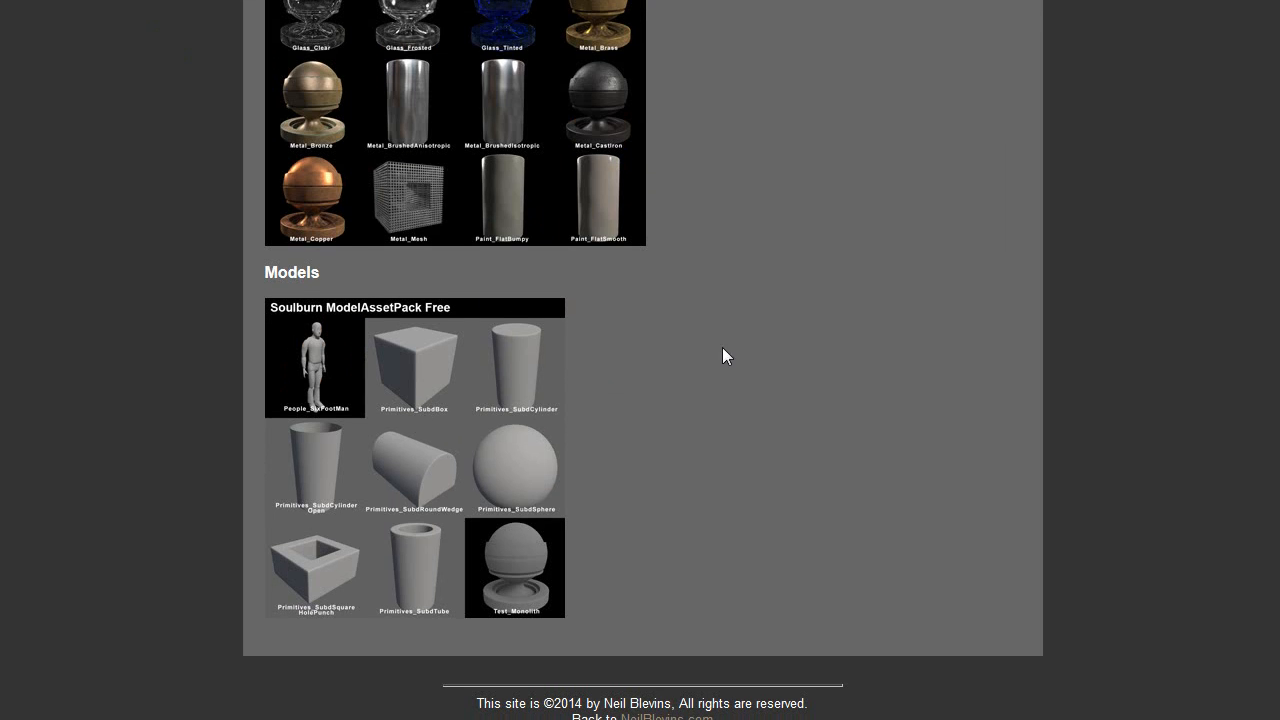
scroll(706, 360, "up", 3)
scroll(505, 295, "down", 1)
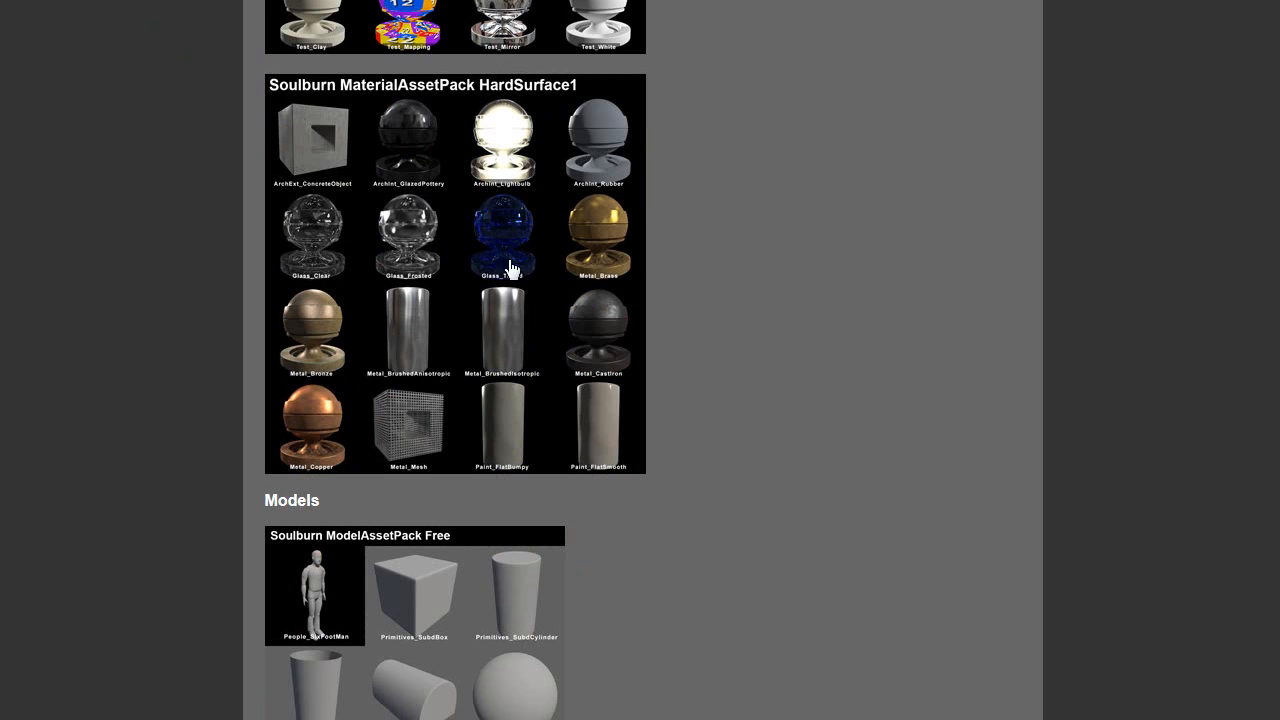
scroll(508, 281, "up", 7)
scroll(749, 345, "down", 10)
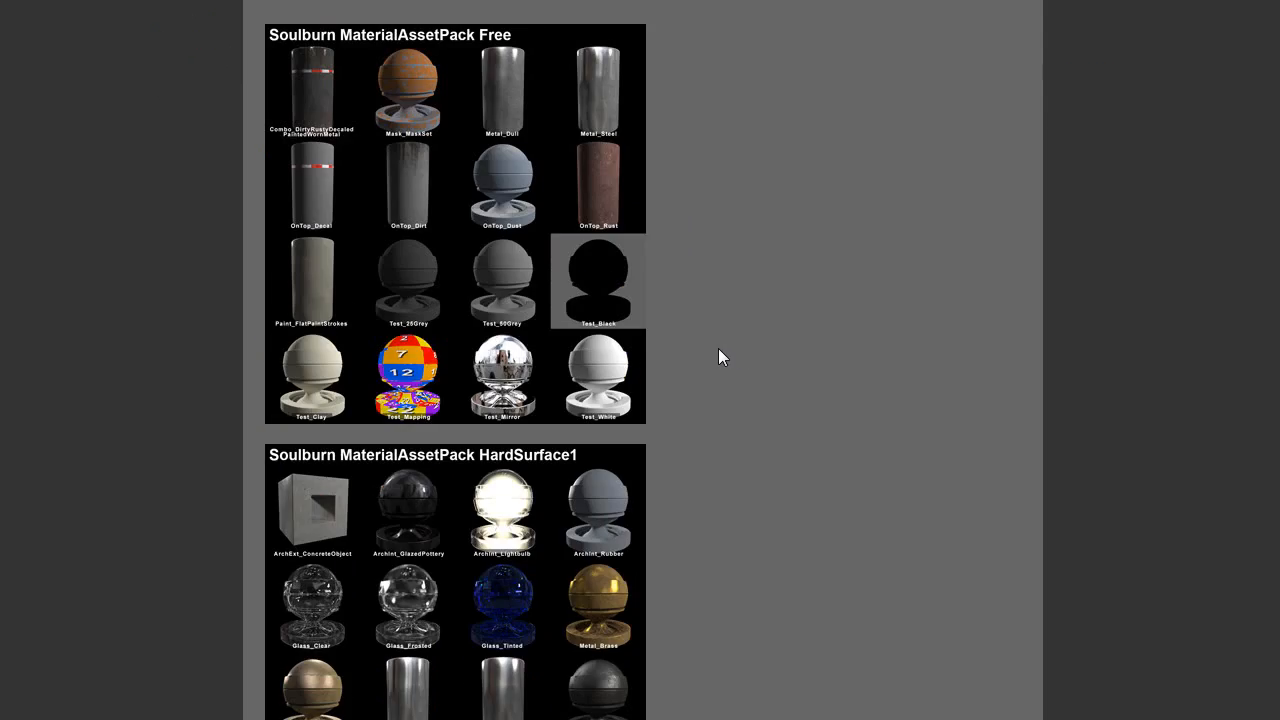
scroll(686, 300, "up", 10)
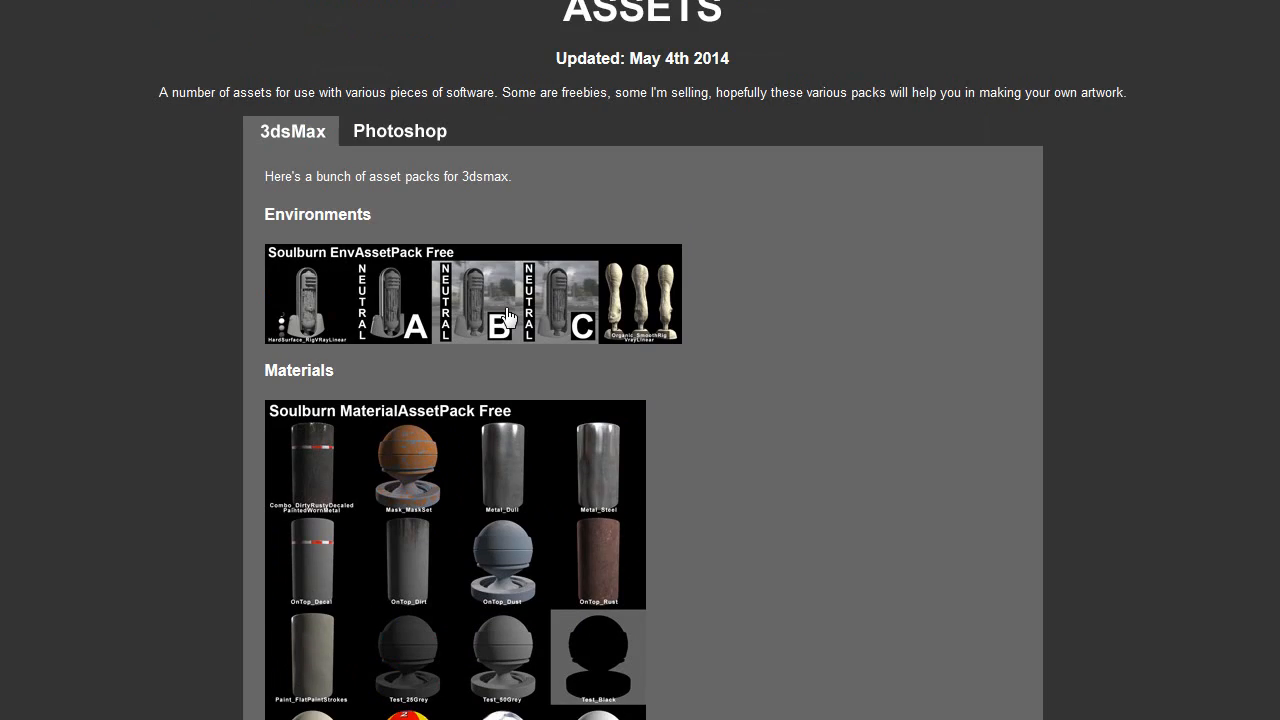
Step: Open the Soulburn EnvAssetPack Free page and read its required plugins and SAL installation instructions
left_click(505, 316)
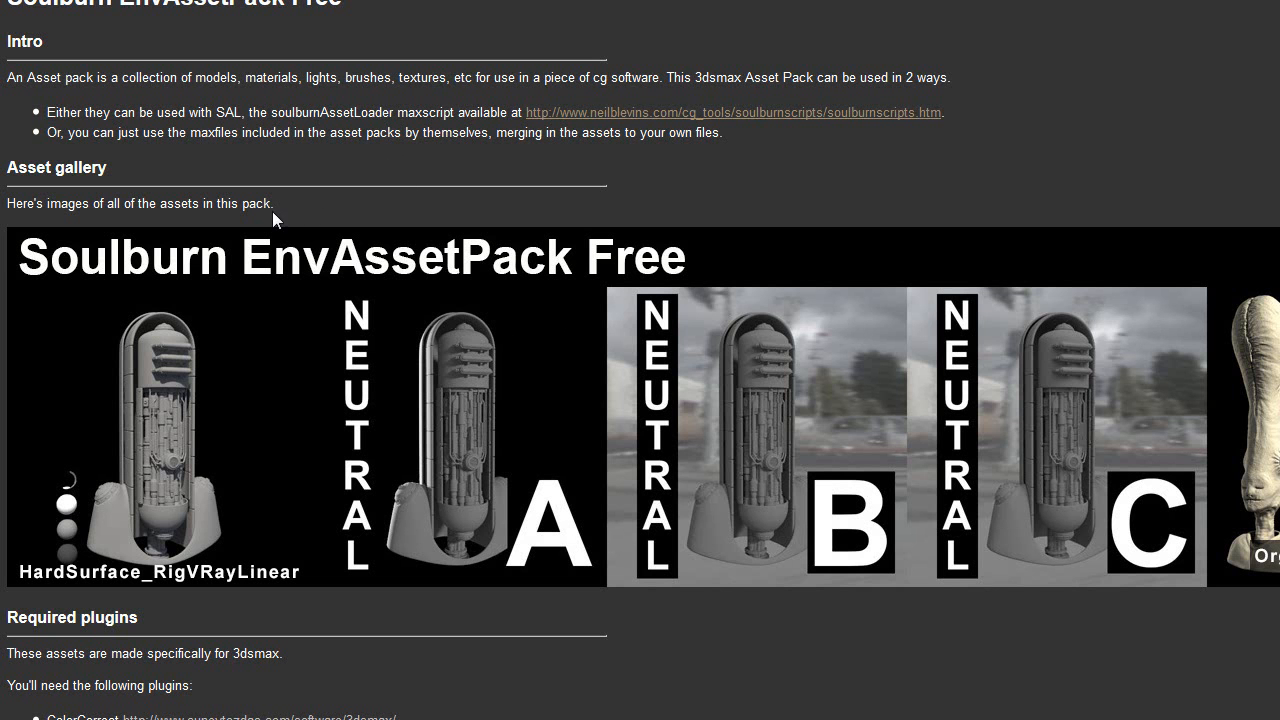
scroll(385, 195, "down", 6)
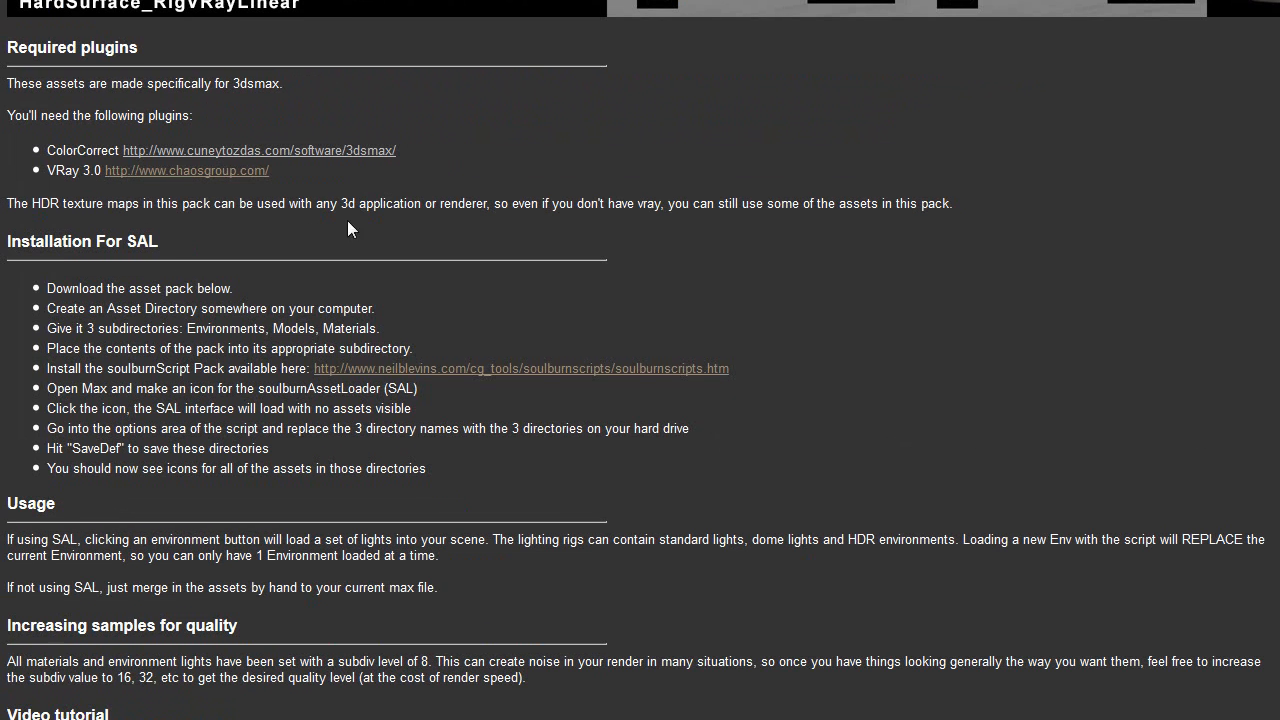
scroll(484, 331, "down", 3)
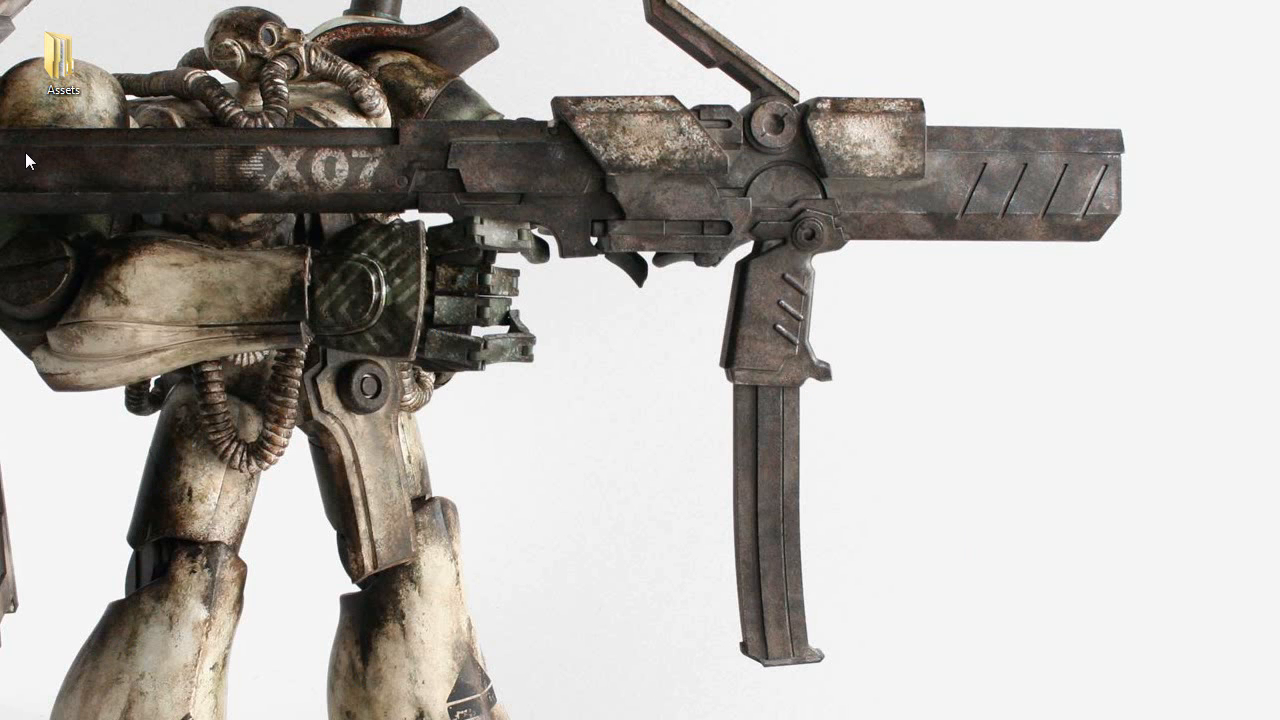
Step: Open the Assets folder on the desktop and examine the contents of its Environments, Materials and Models subfolders
double_click(57, 68)
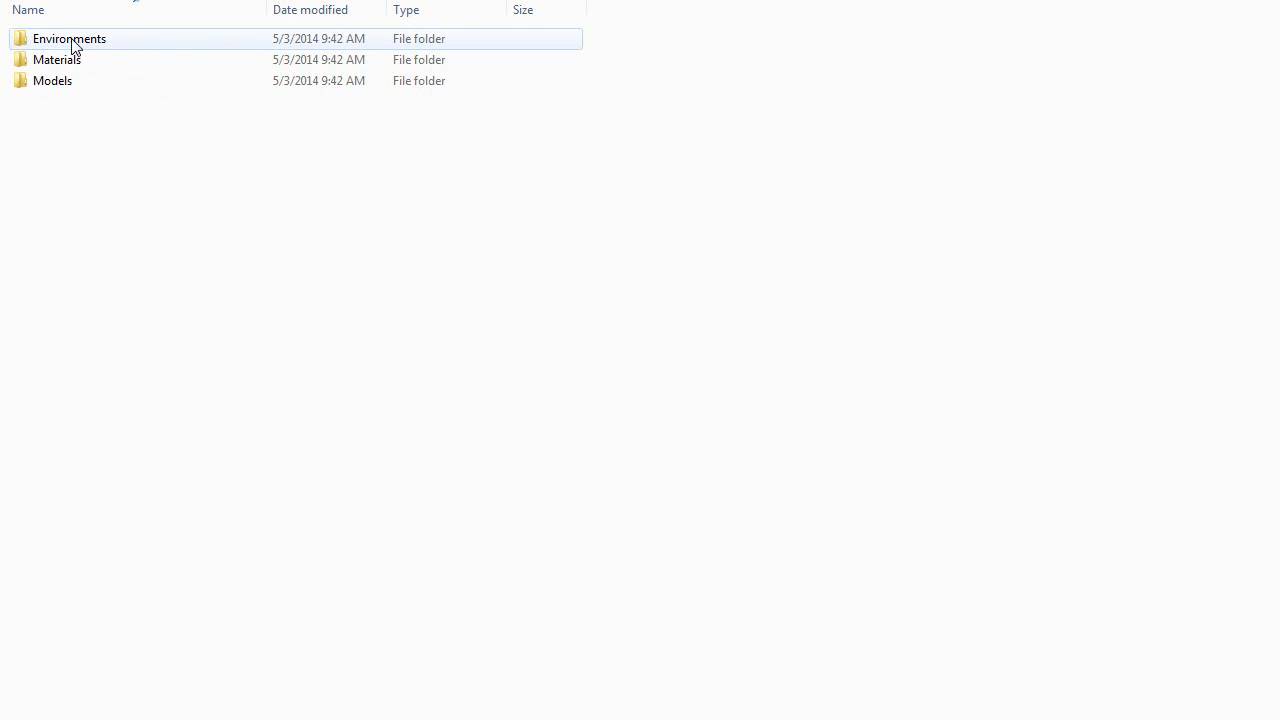
left_click(62, 62)
left_click(62, 84)
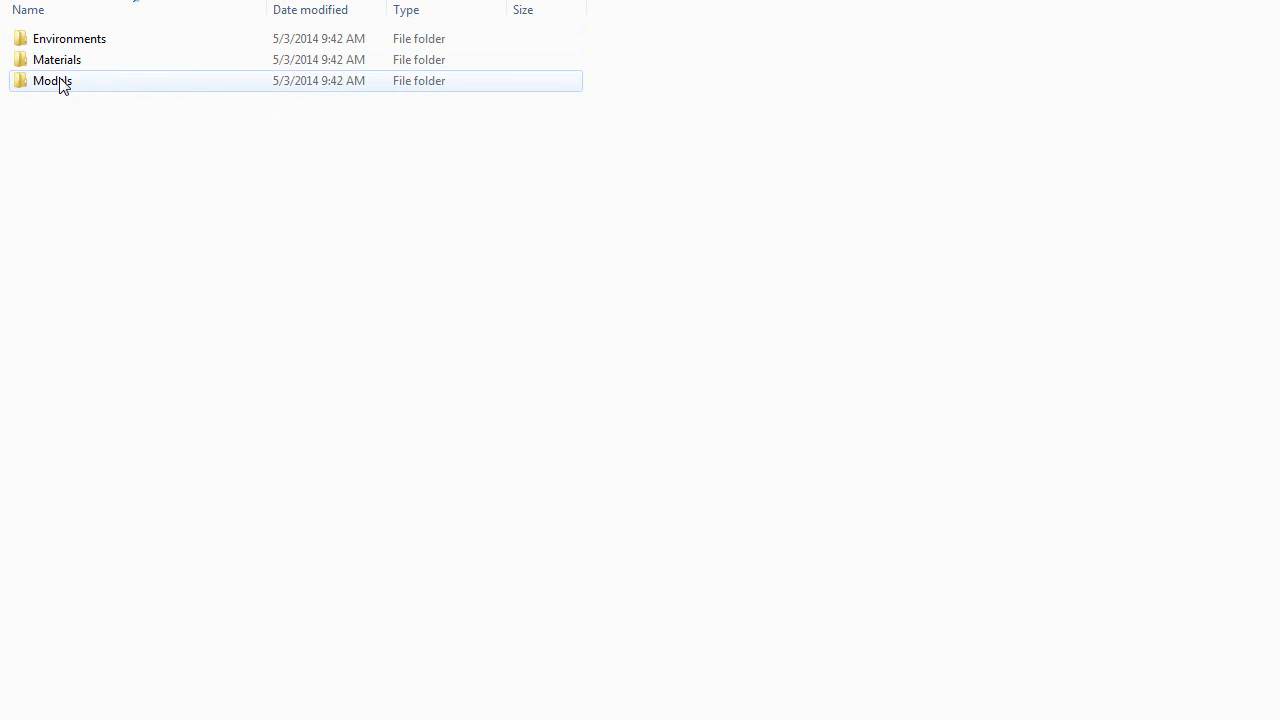
left_click(86, 156)
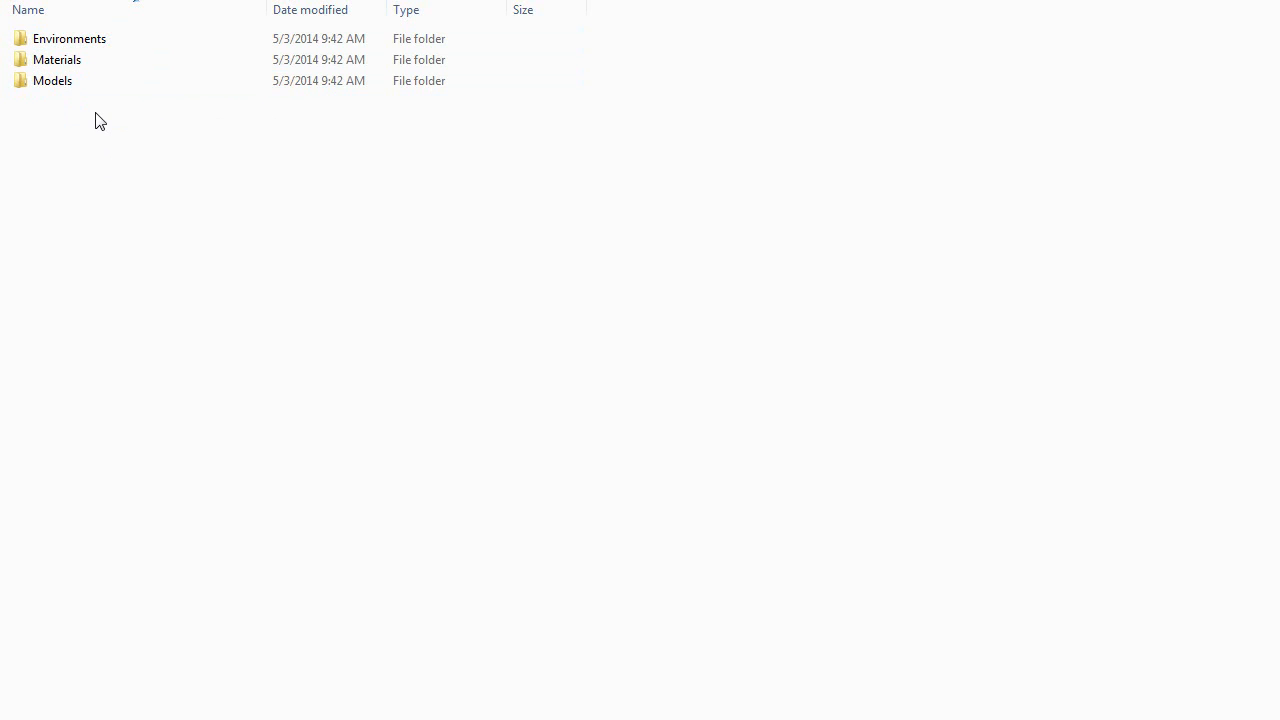
double_click(75, 42)
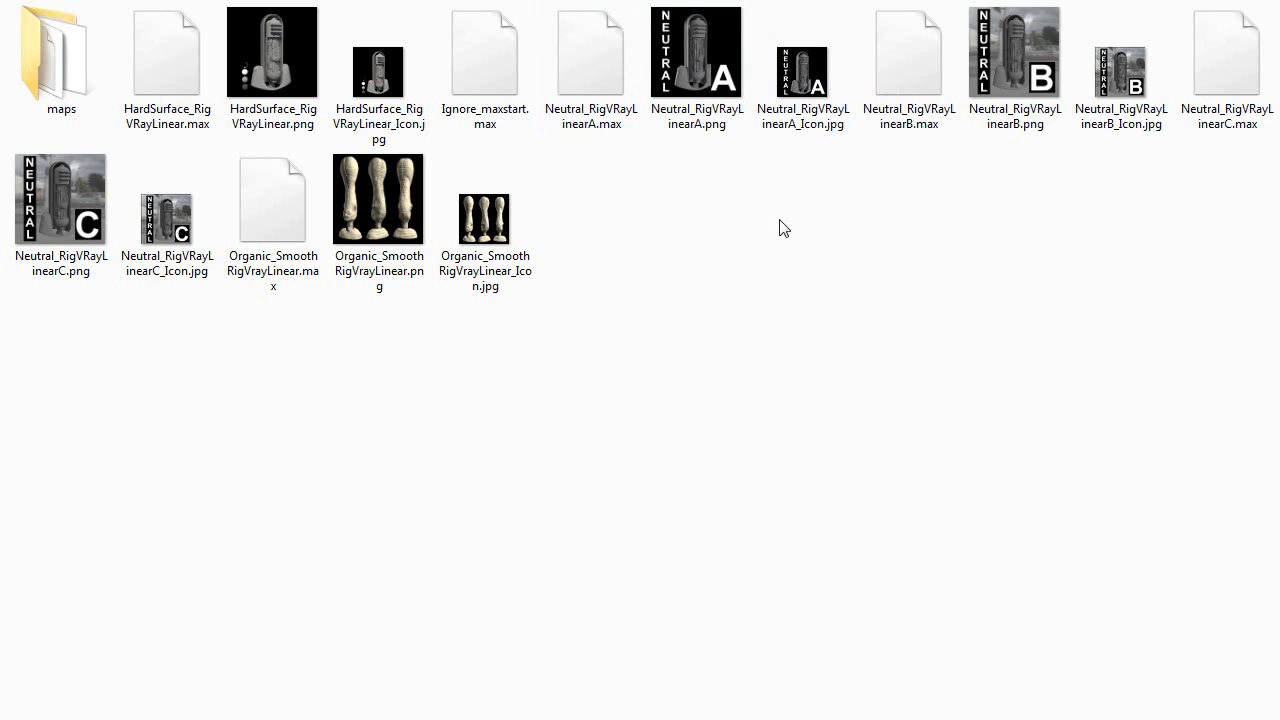
key("BackSpace")
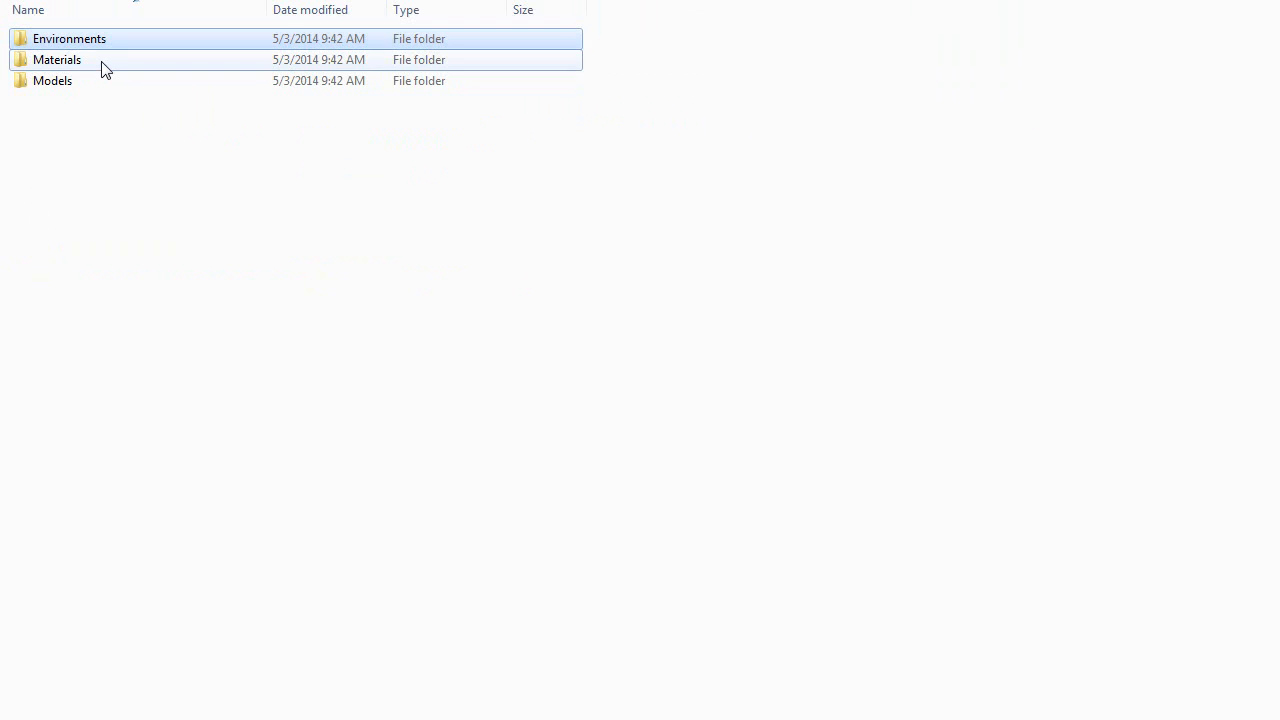
double_click(100, 59)
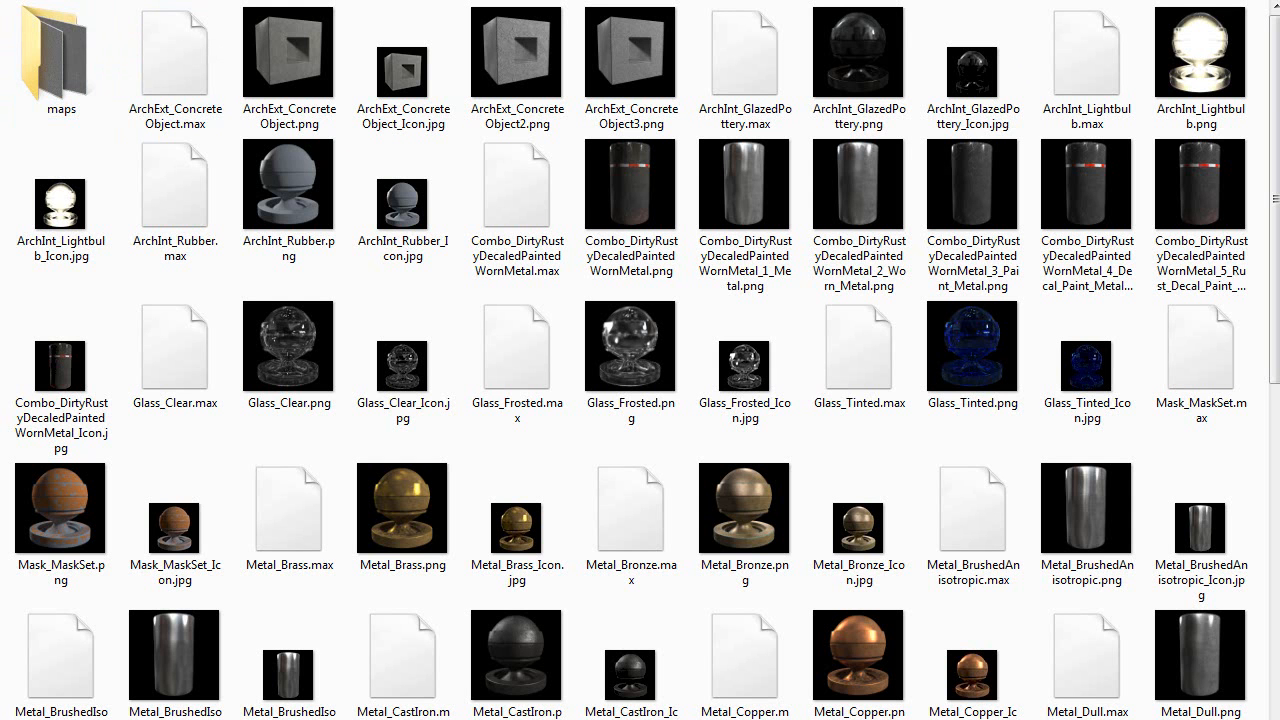
key("BackSpace")
double_click(83, 84)
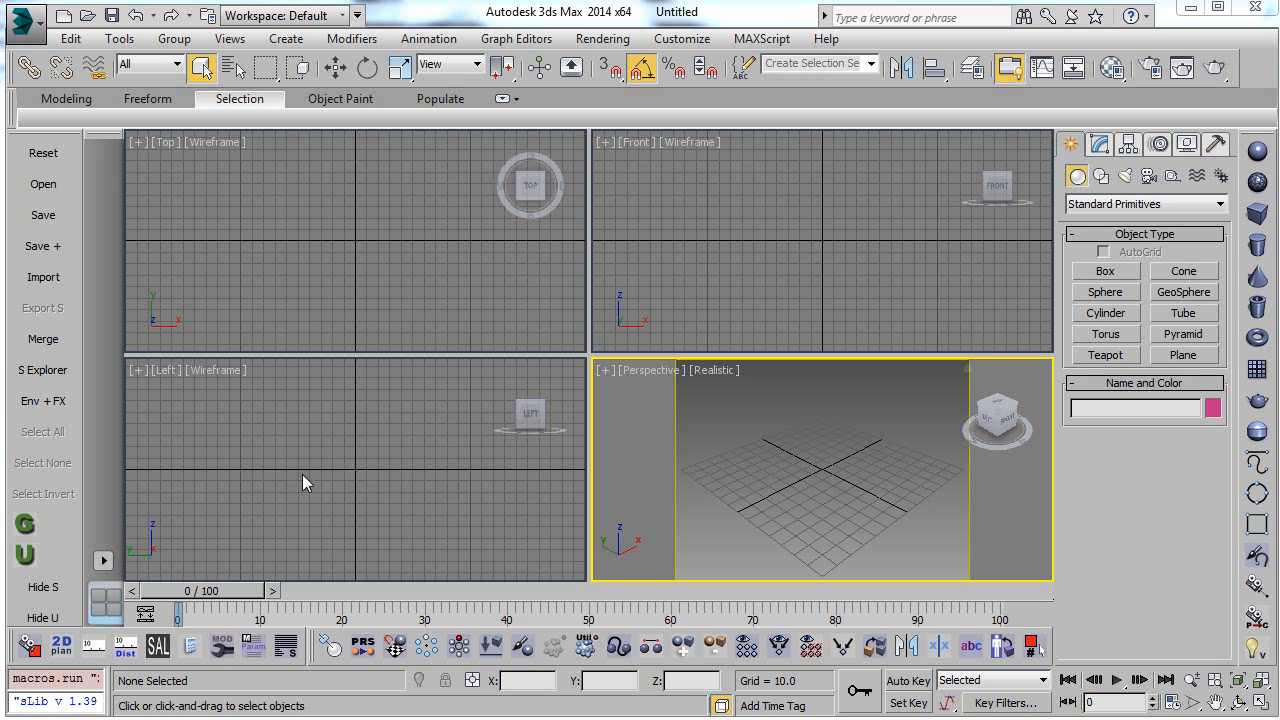
Step: In 3ds Max, launch soulburnAssetLoader and set its environments directory to D:\Create\Tools\Projects\Max\Environments\
left_click(159, 647)
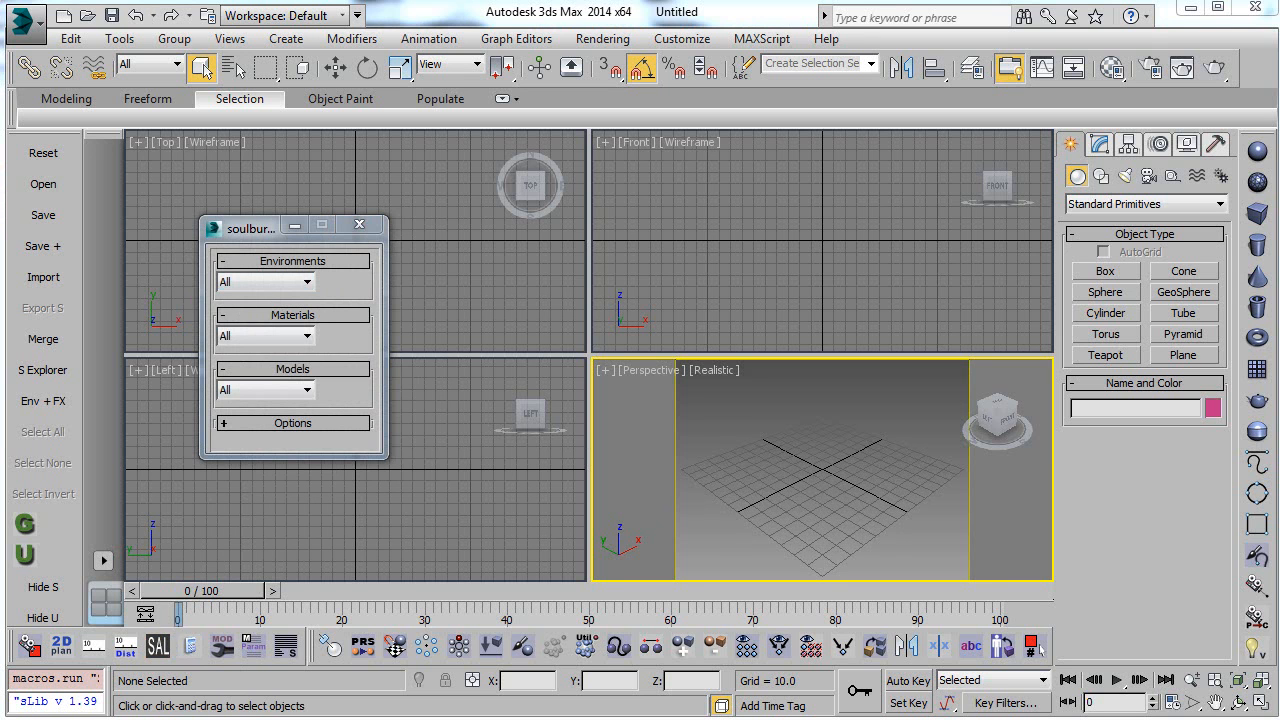
left_click(292, 424)
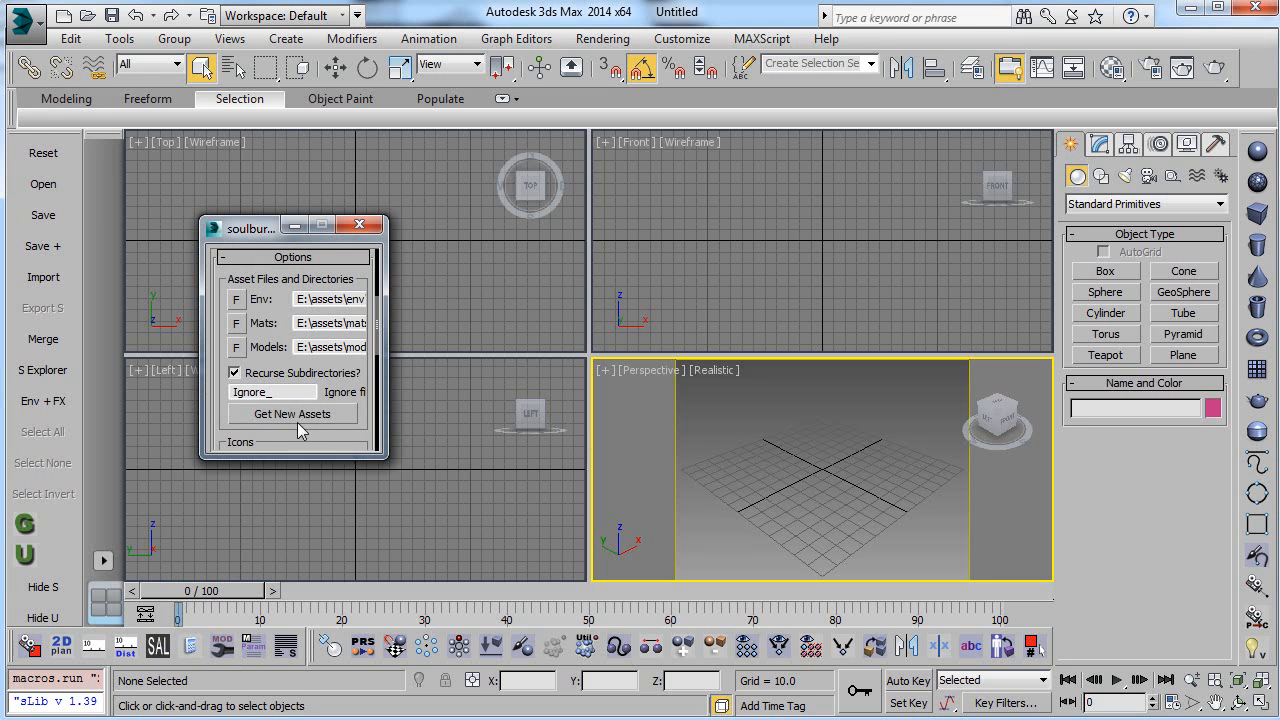
left_click(297, 300)
double_click(320, 300)
key("ctrl+v")
key("Return")
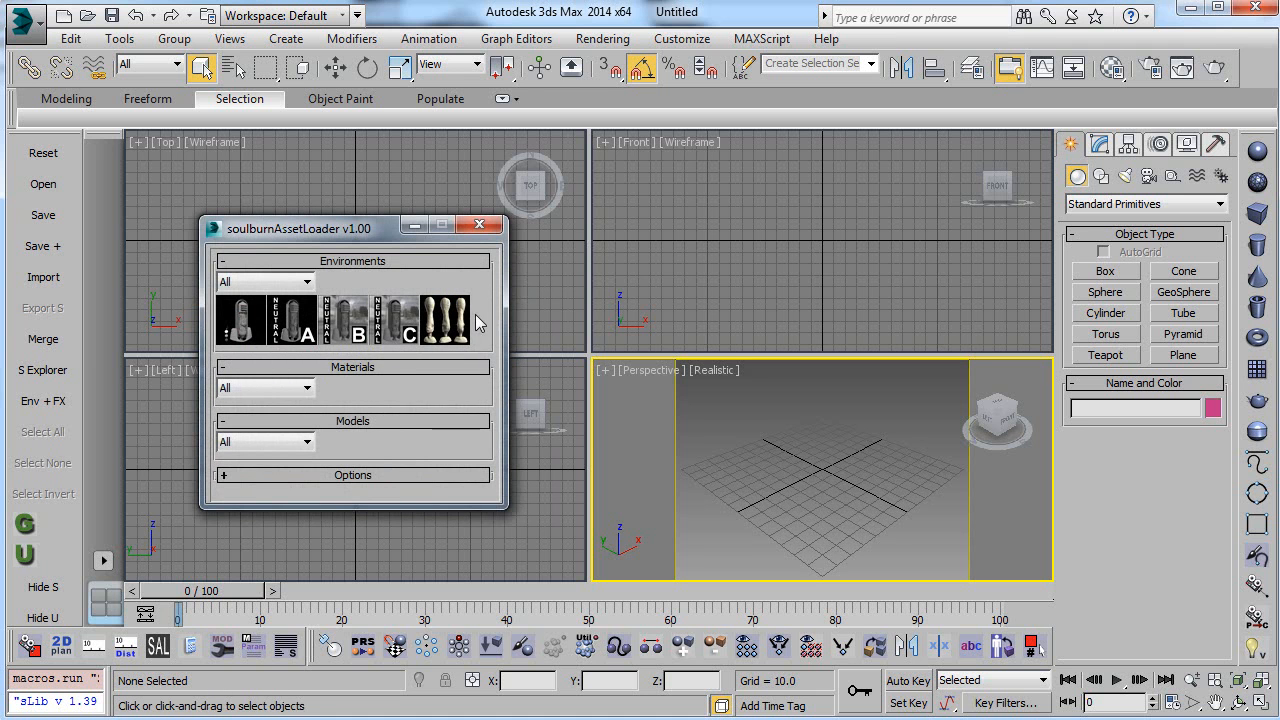
Step: Set the asset loader's materials directory to D:\Create\Tools\Projects\Max\Materials/
left_click(398, 476)
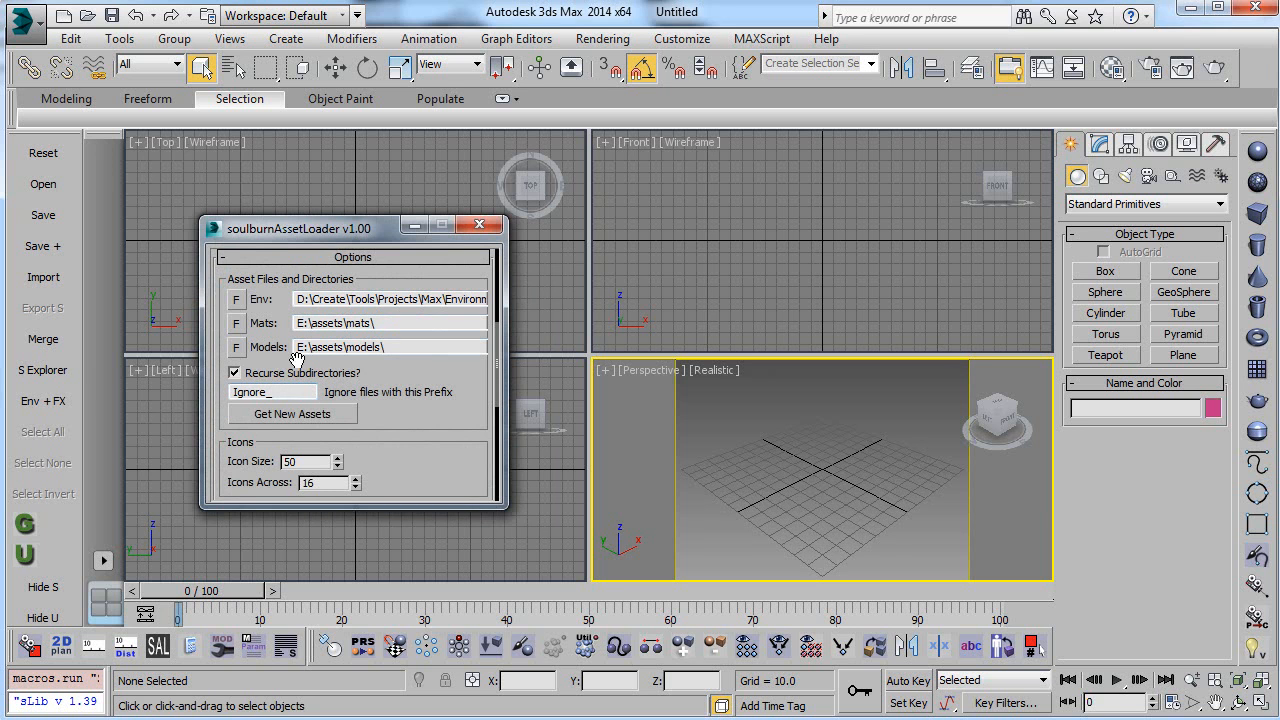
left_click_drag(410, 323, 282, 322)
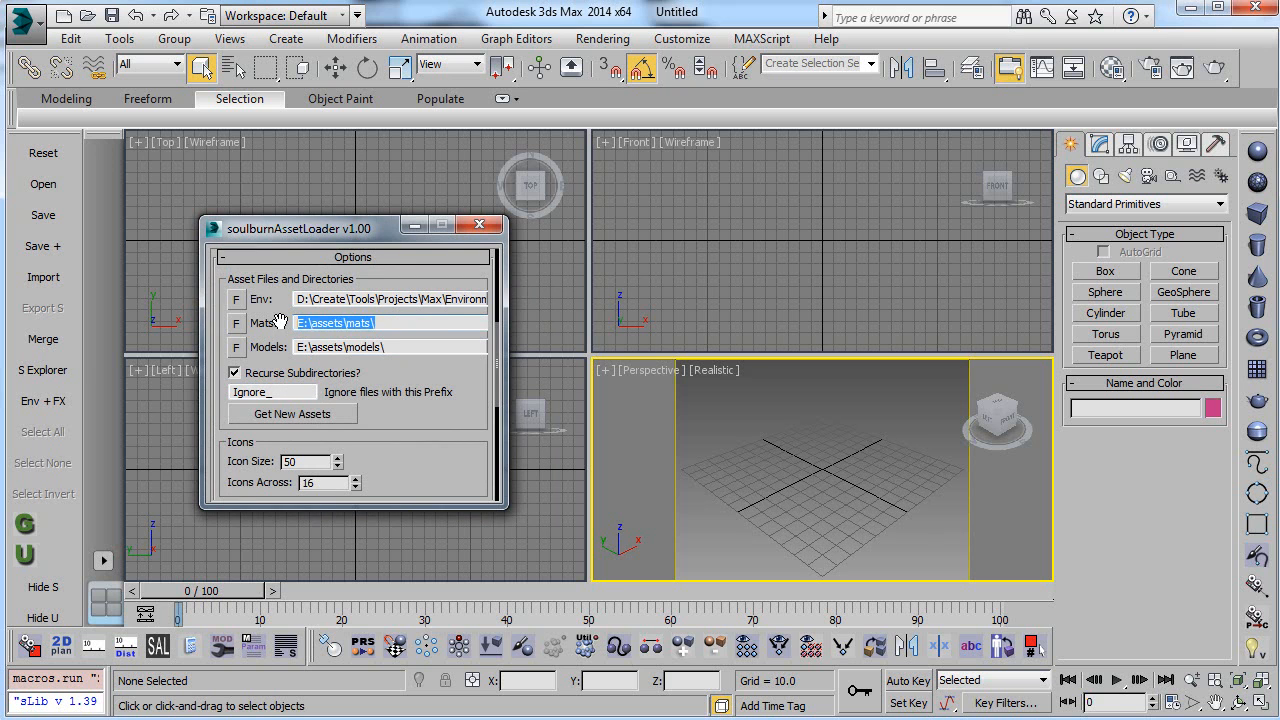
type("D:\\Create\\Tools\\Projects\\Max\\Environ")
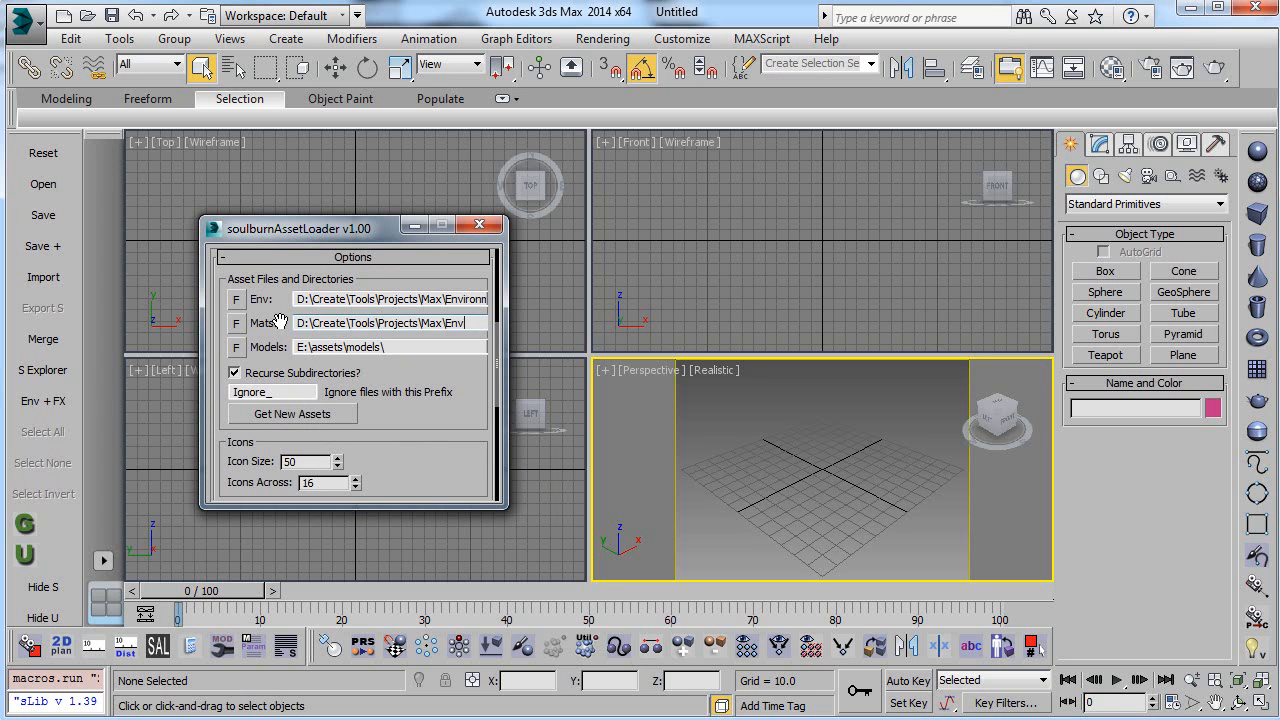
type("Materials")
key("Return")
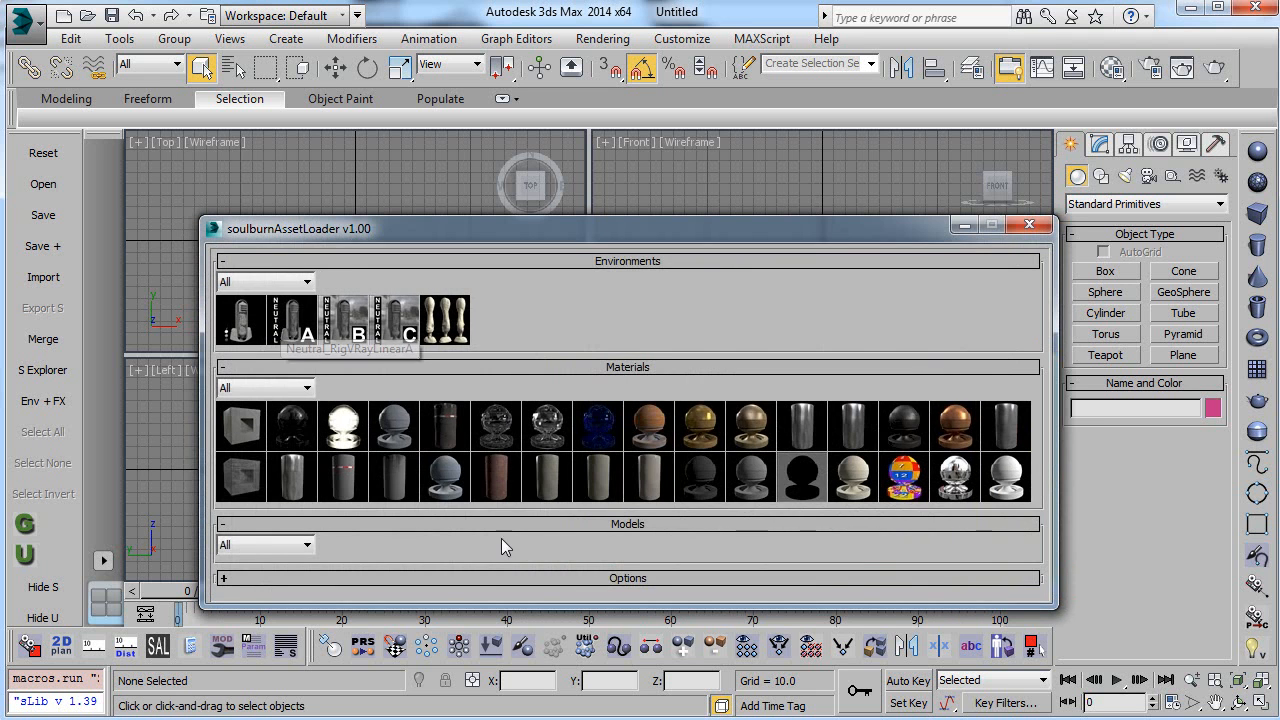
left_click(470, 578)
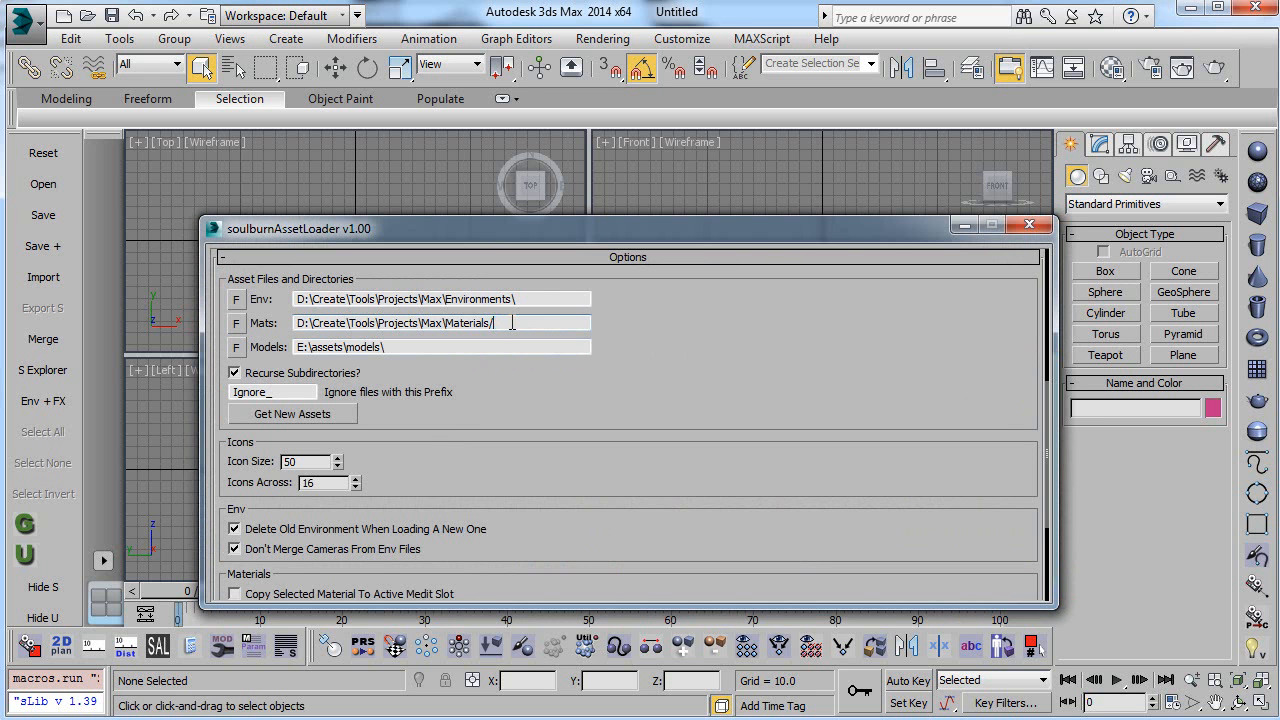
key("Return")
Step: Copy the materials path into the models directory and change it to D:\Create\Tools\Projects\Max\Models\
left_click(511, 585)
mouse_move(298, 323)
left_mouse_down()
mouse_move(492, 323)
mouse_move(298, 347)
left_mouse_up()
key("ctrl+c")
key("ctrl+v")
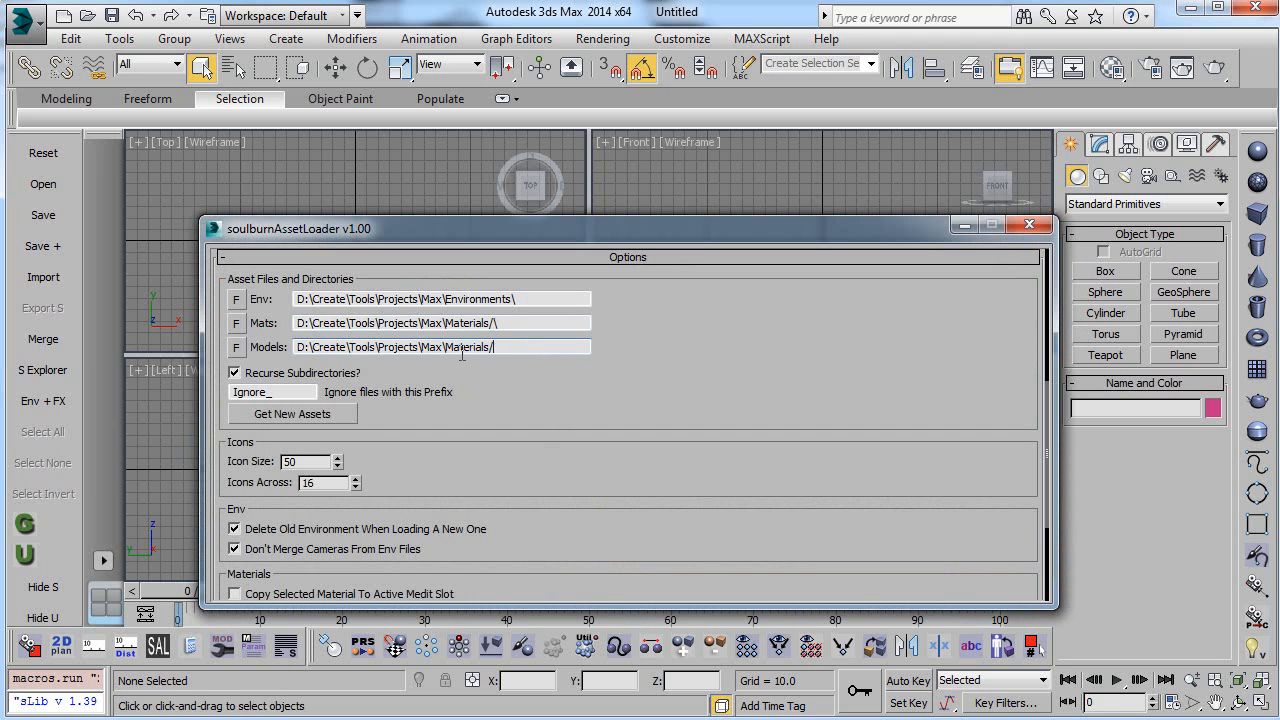
left_click_drag(446, 347, 510, 350)
type("Models\\")
key("Return")
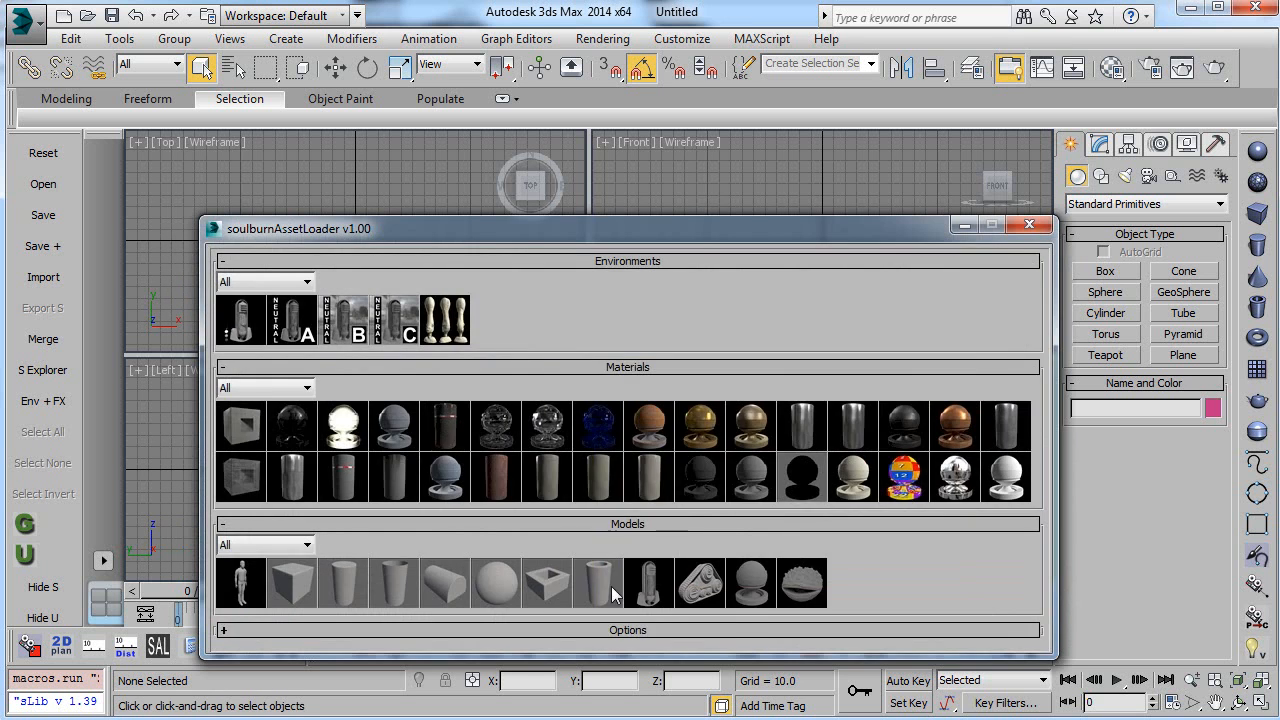
Step: Remove the extra slash from the materials directory so it reads D:\Create\Tools\Projects\Max\Materials\
left_click(642, 626)
left_click(490, 322)
key("BackSpace")
key("Return")
Step: Review the asset loader's directory options and the asset icons above them
left_click(866, 629)
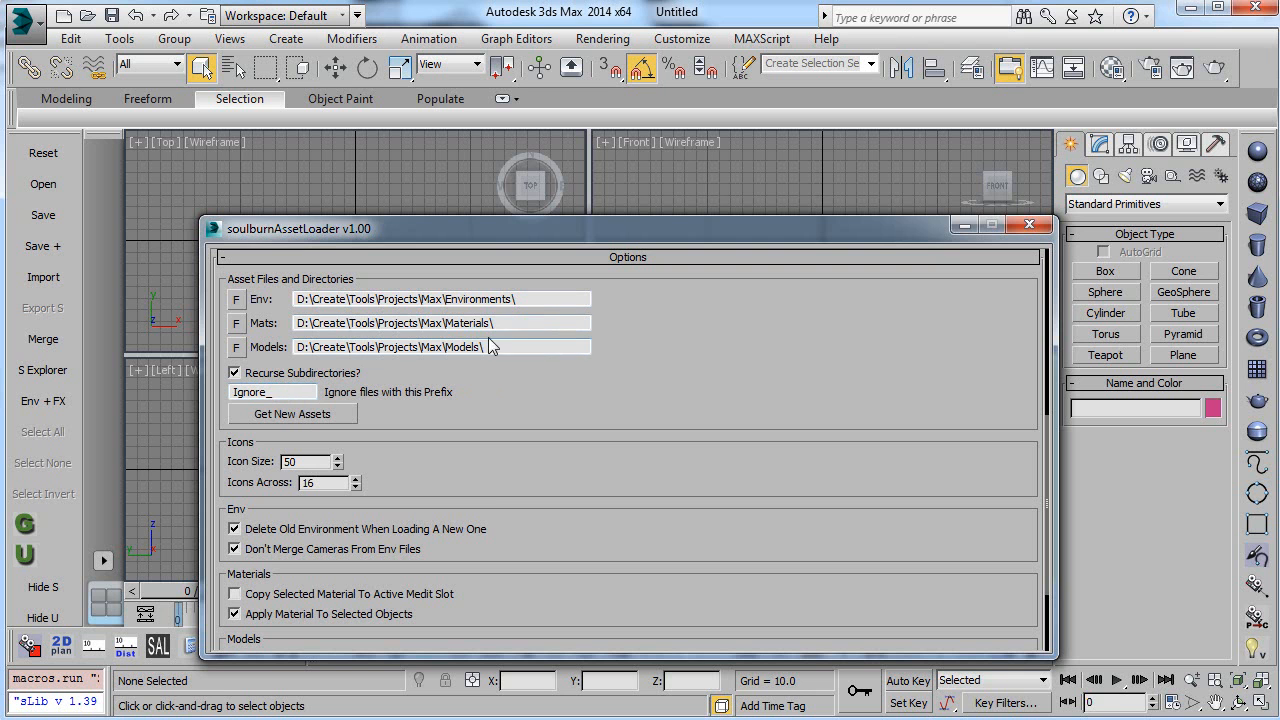
left_click_drag(634, 306, 662, 348)
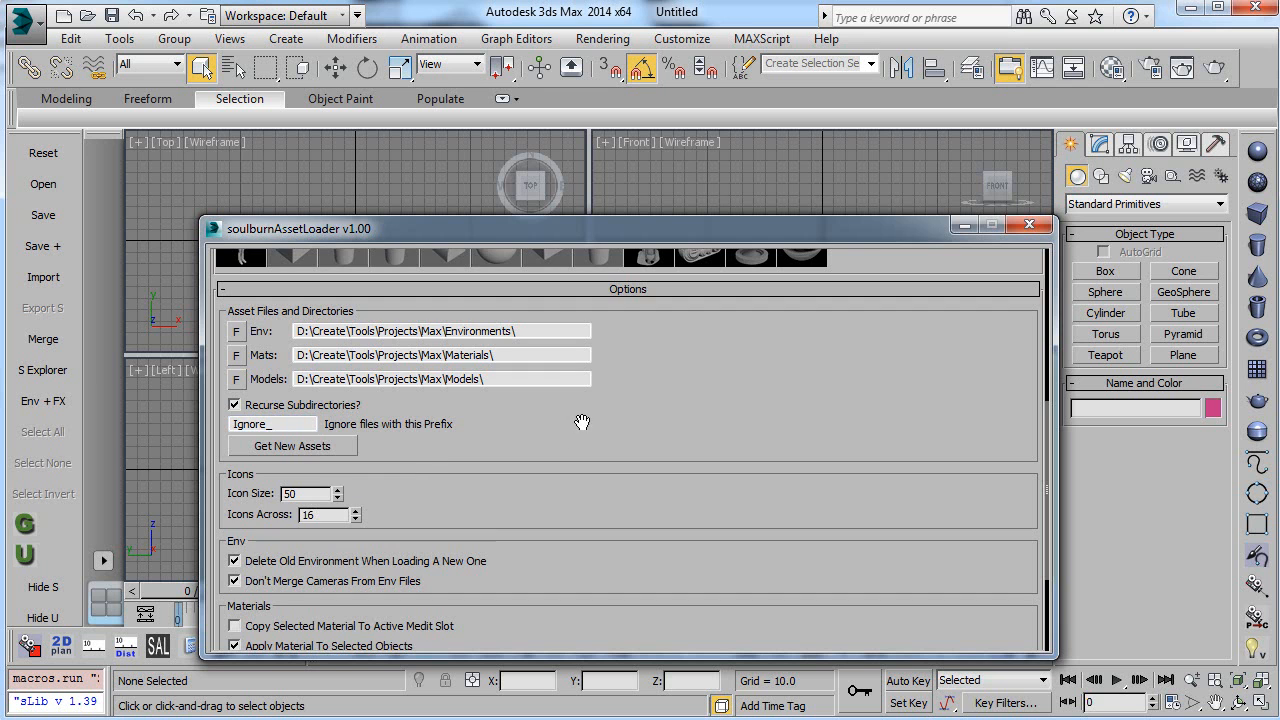
left_click_drag(580, 346, 620, 566)
left_click_drag(877, 398, 878, 562)
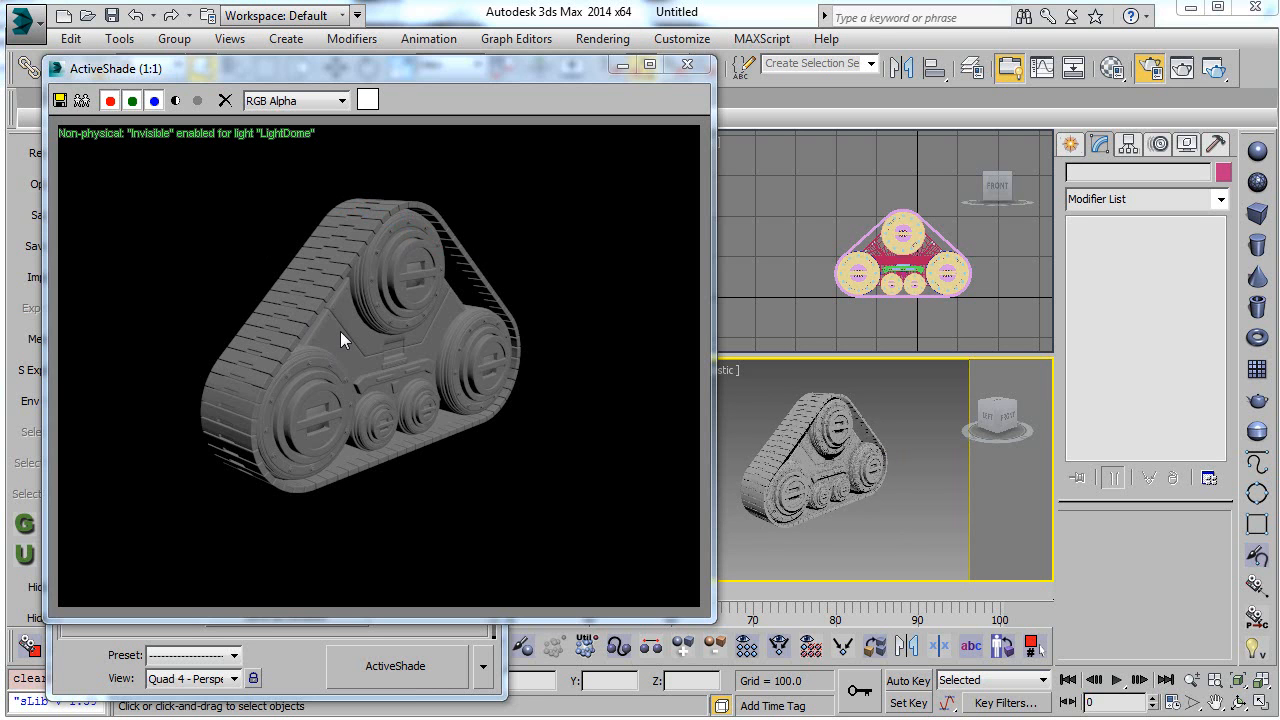
Step: Open soulburnAssetLoader and load the Neutral_RigVRayLinearC environment around the tank tread model, viewing it in the ActiveShade render
mouse_move(841, 484)
middle_mouse_down()
mouse_move(821, 465)
mouse_move(849, 504)
mouse_move(785, 492)
mouse_move(850, 498)
middle_mouse_up()
left_click(1034, 646)
left_click_drag(299, 462, 466, 550)
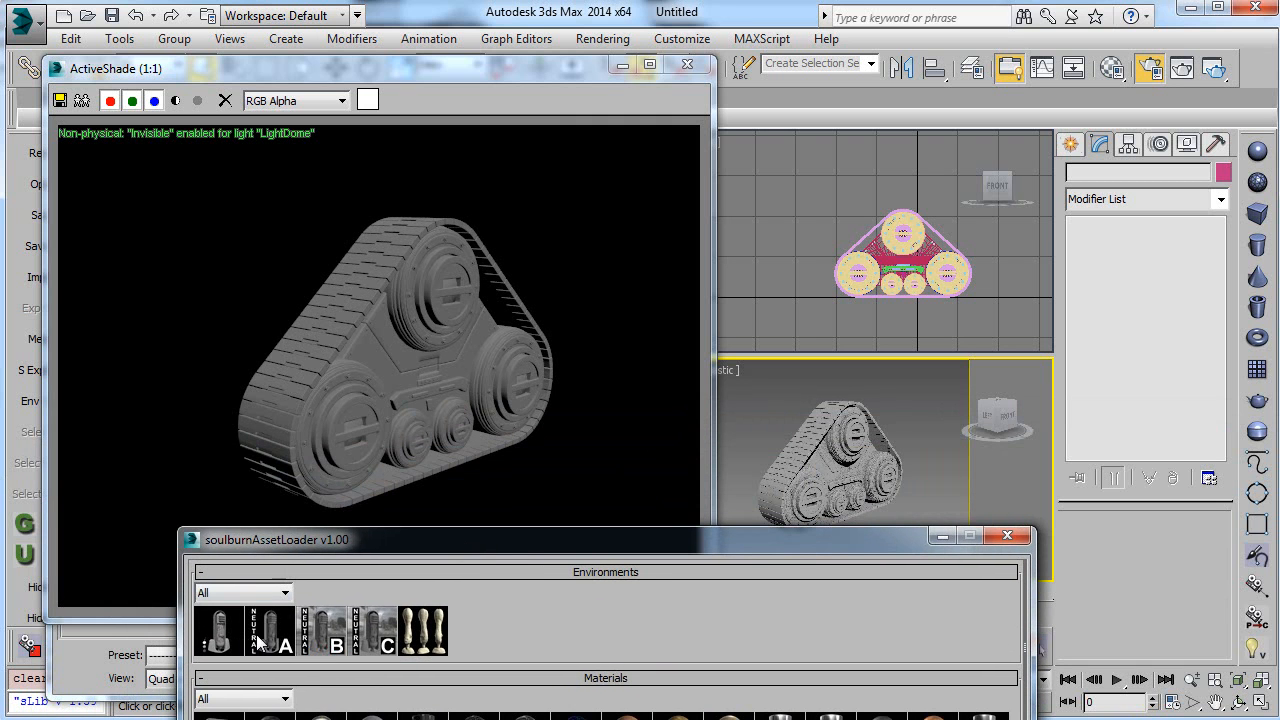
left_click(380, 640)
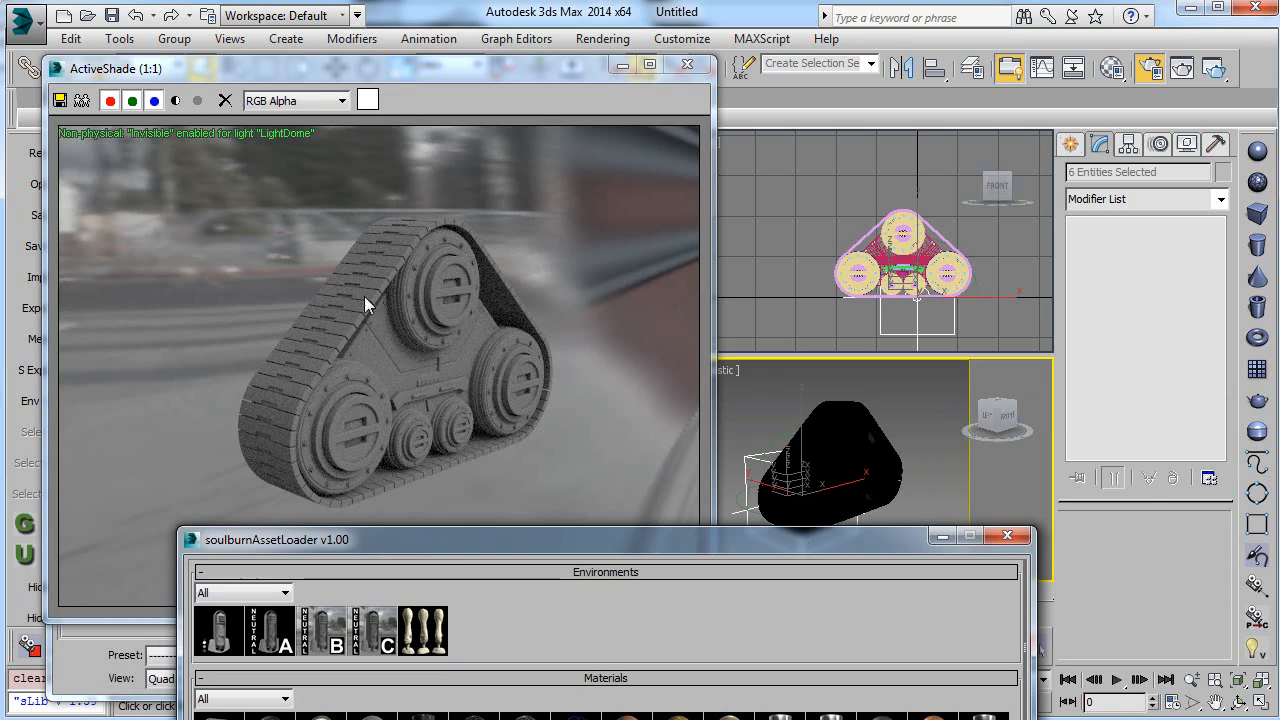
mouse_move(843, 473)
middle_mouse_down("alt")
mouse_move(791, 428)
mouse_move(886, 471)
mouse_move(834, 463)
middle_mouse_up("alt")
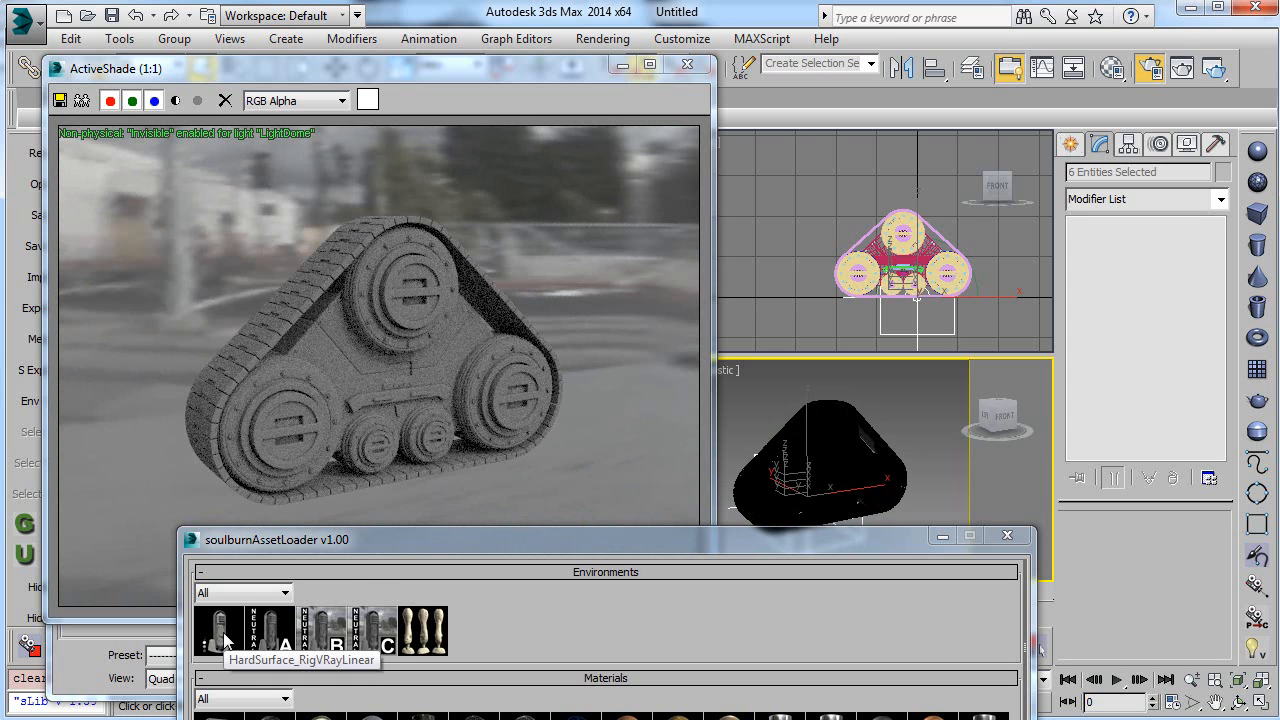
Step: Load the HardSurface_RigVRayLinear environment and inspect the tank tread under its lighting from several angles
left_click(223, 633)
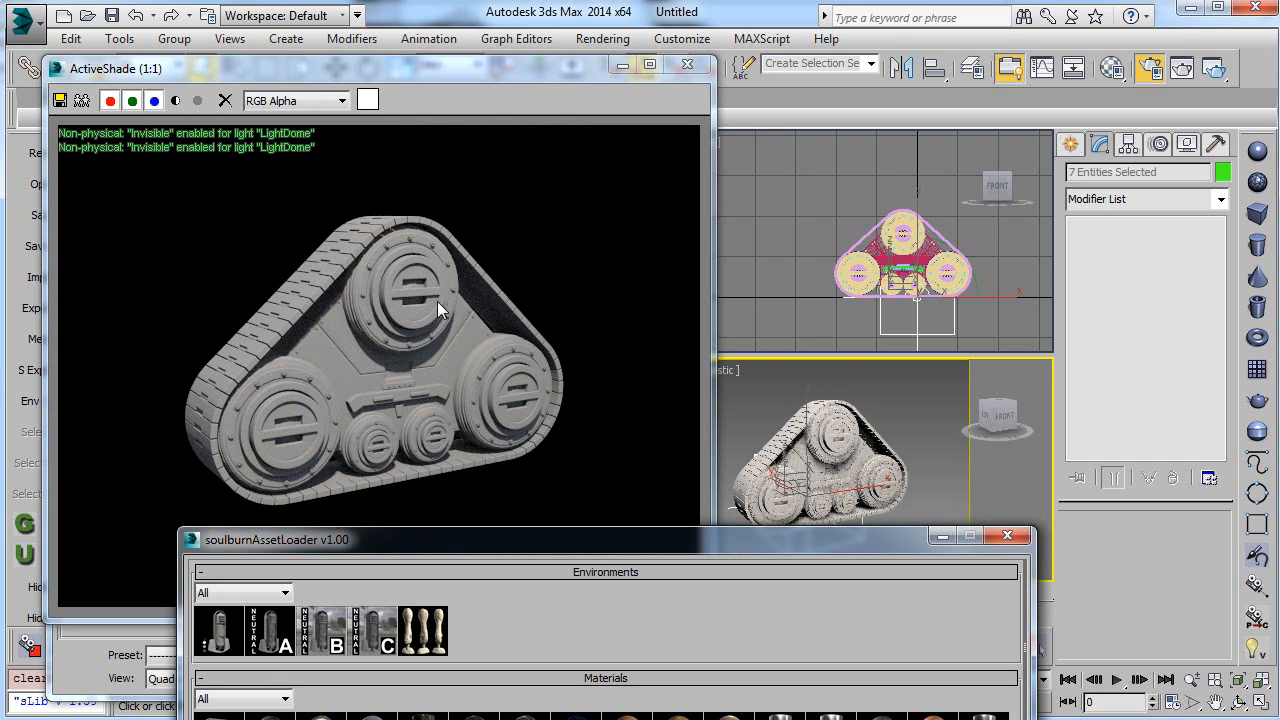
middle_click_drag(779, 437, 800, 472, "alt")
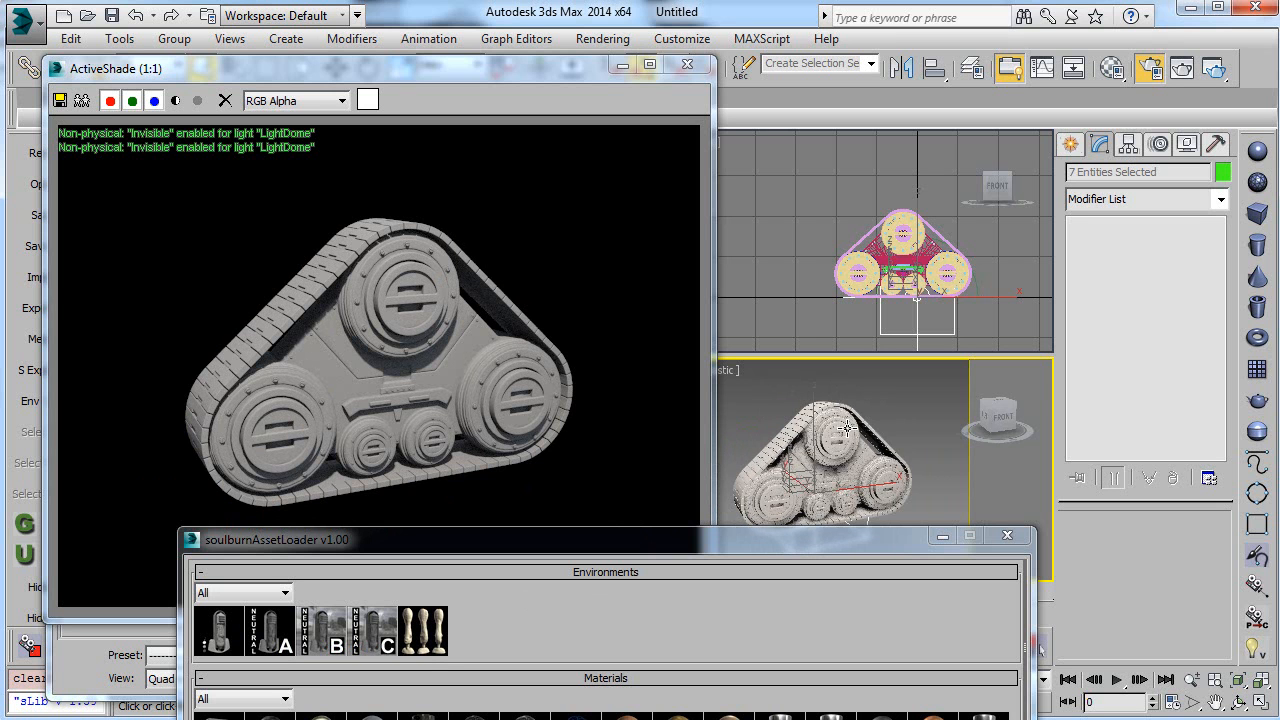
mouse_move(828, 449)
middle_mouse_down("alt")
mouse_move(879, 454)
mouse_move(840, 465)
middle_mouse_up("alt")
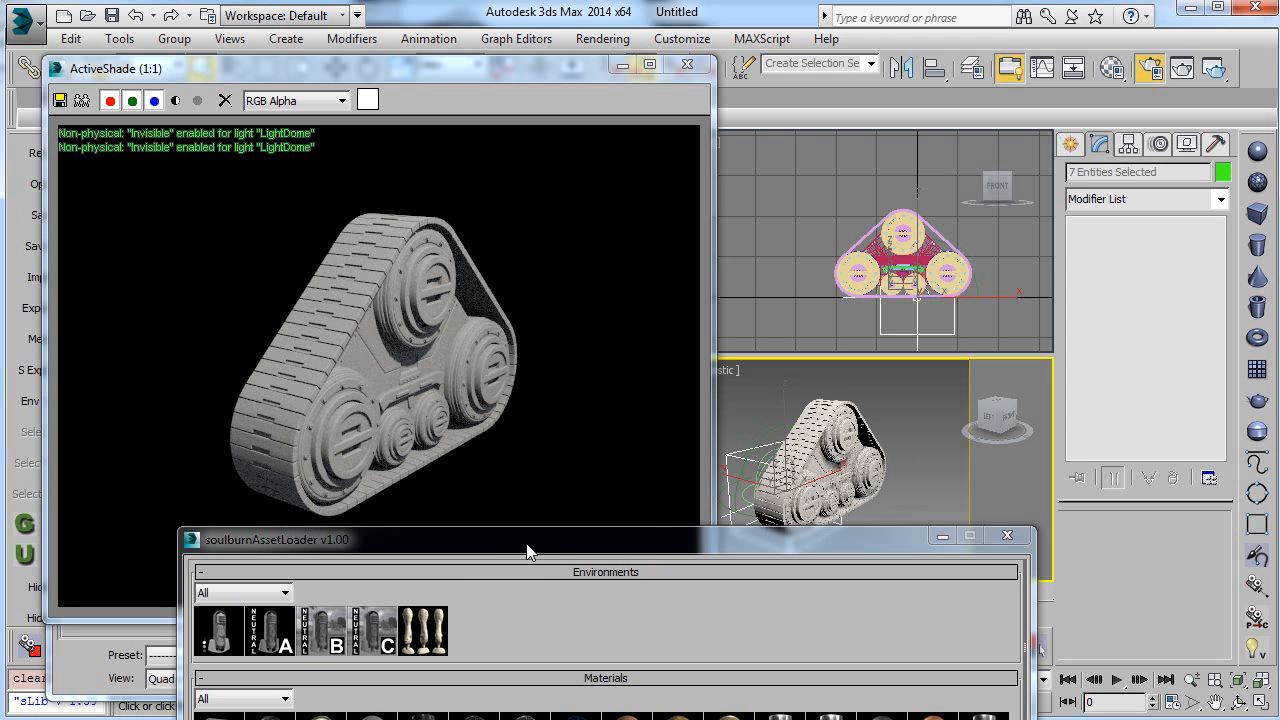
Step: Load the Neutral B environment and inspect the tank tread against its backdrop
left_click(333, 637)
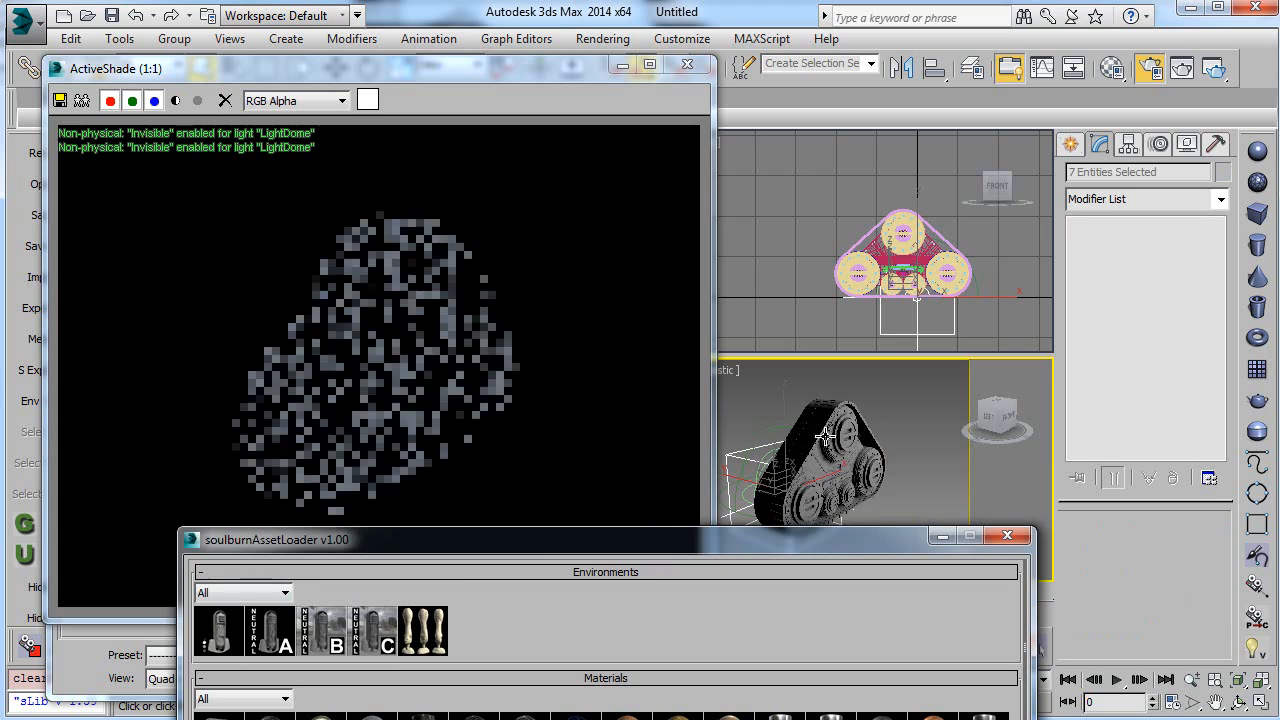
middle_click_drag(862, 465, 824, 457, "alt")
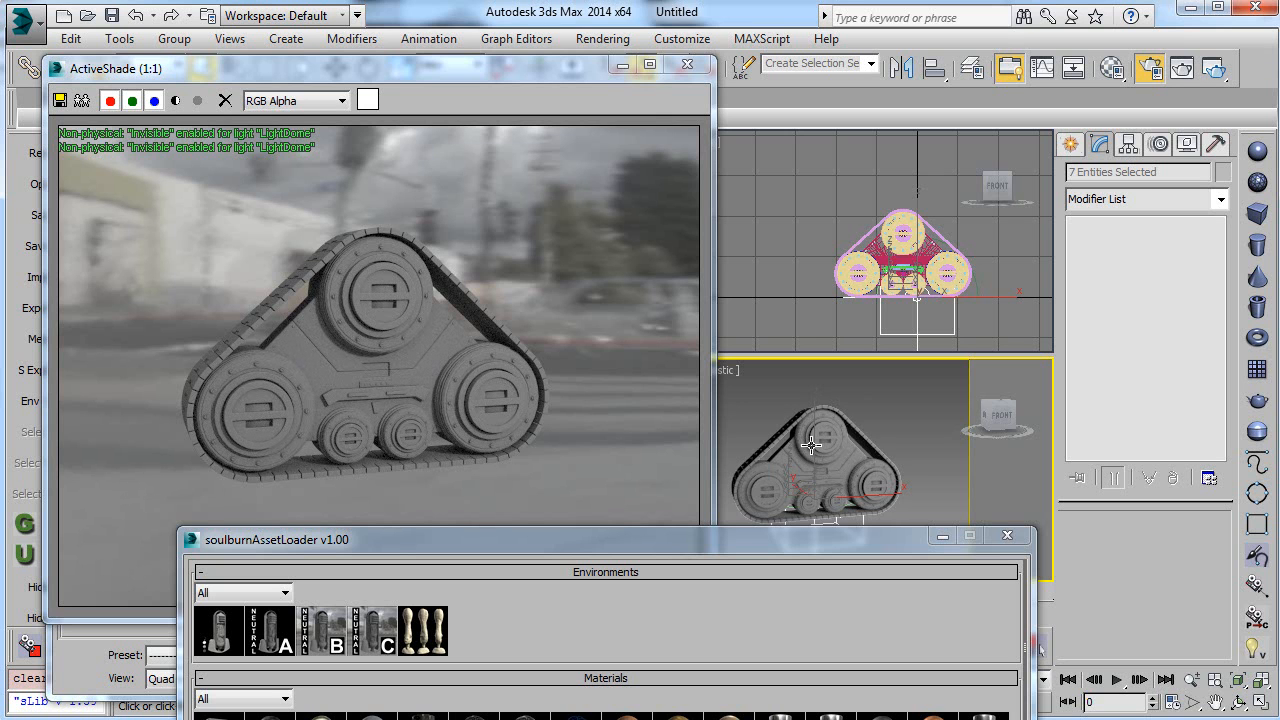
left_click_drag(445, 538, 430, 499)
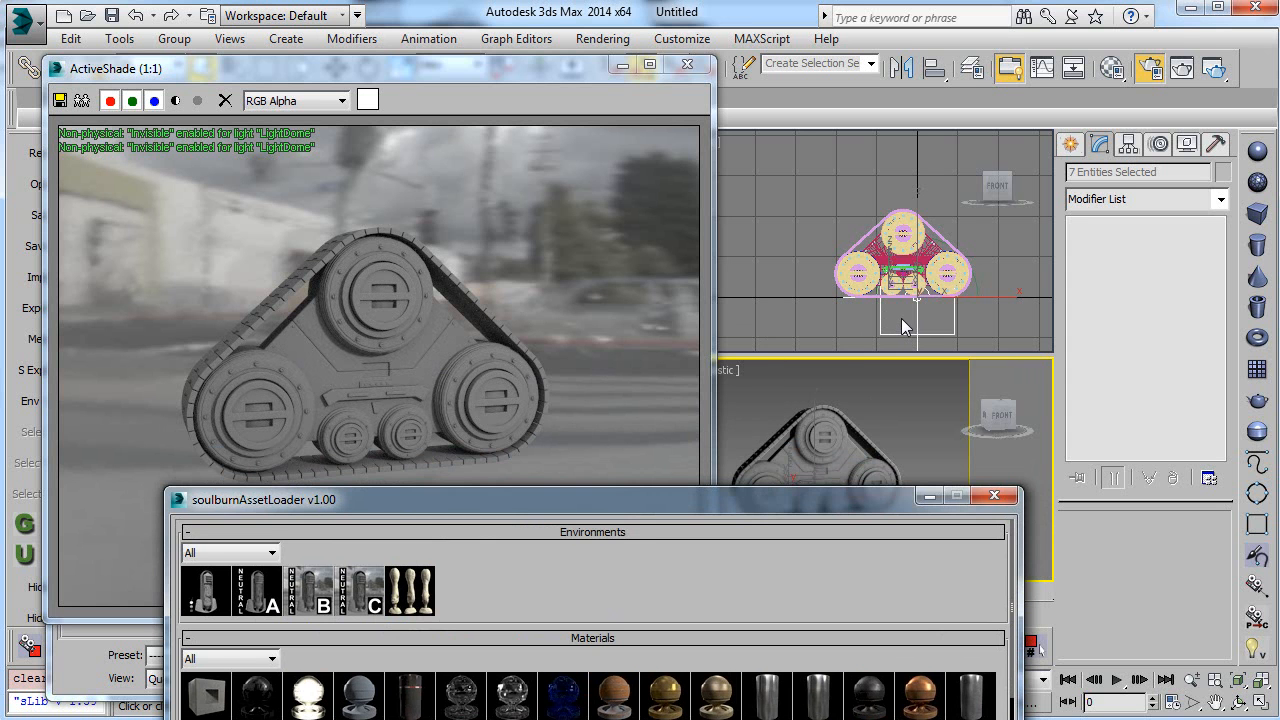
middle_click_drag(881, 318, 965, 340, "alt")
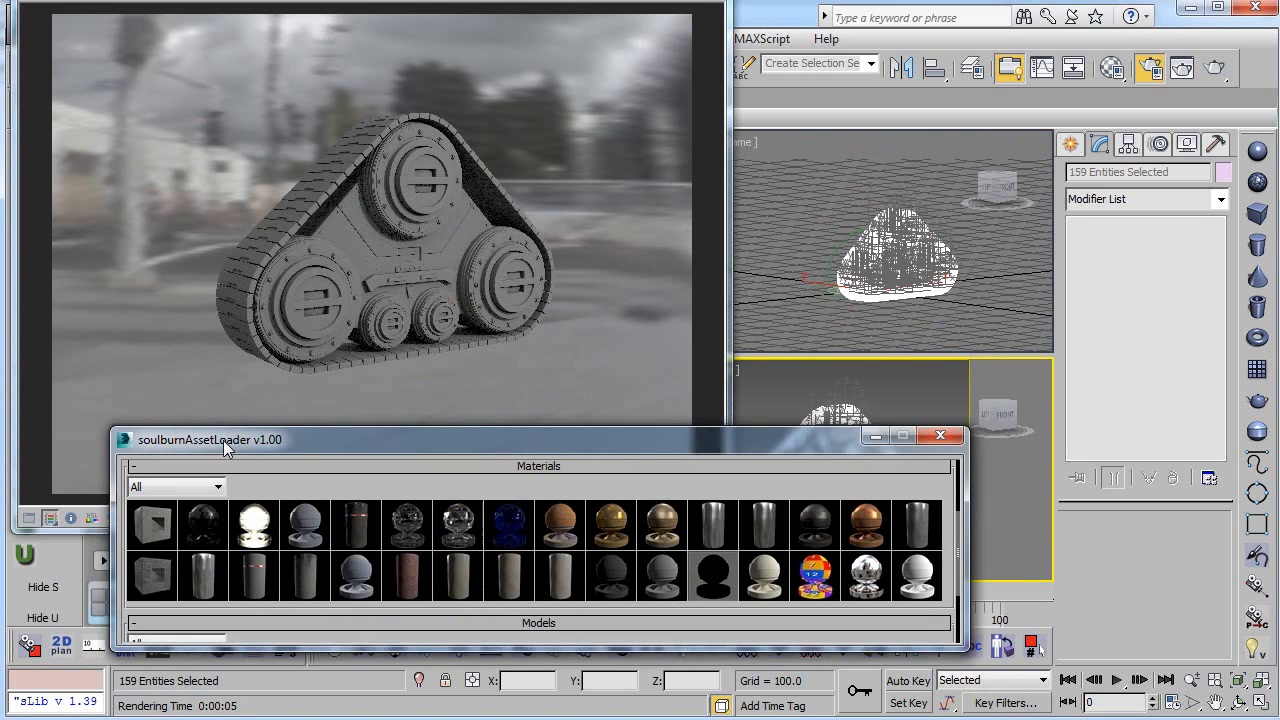
Step: Filter the asset loader's materials to show only the Glass category
left_click_drag(218, 357, 174, 462)
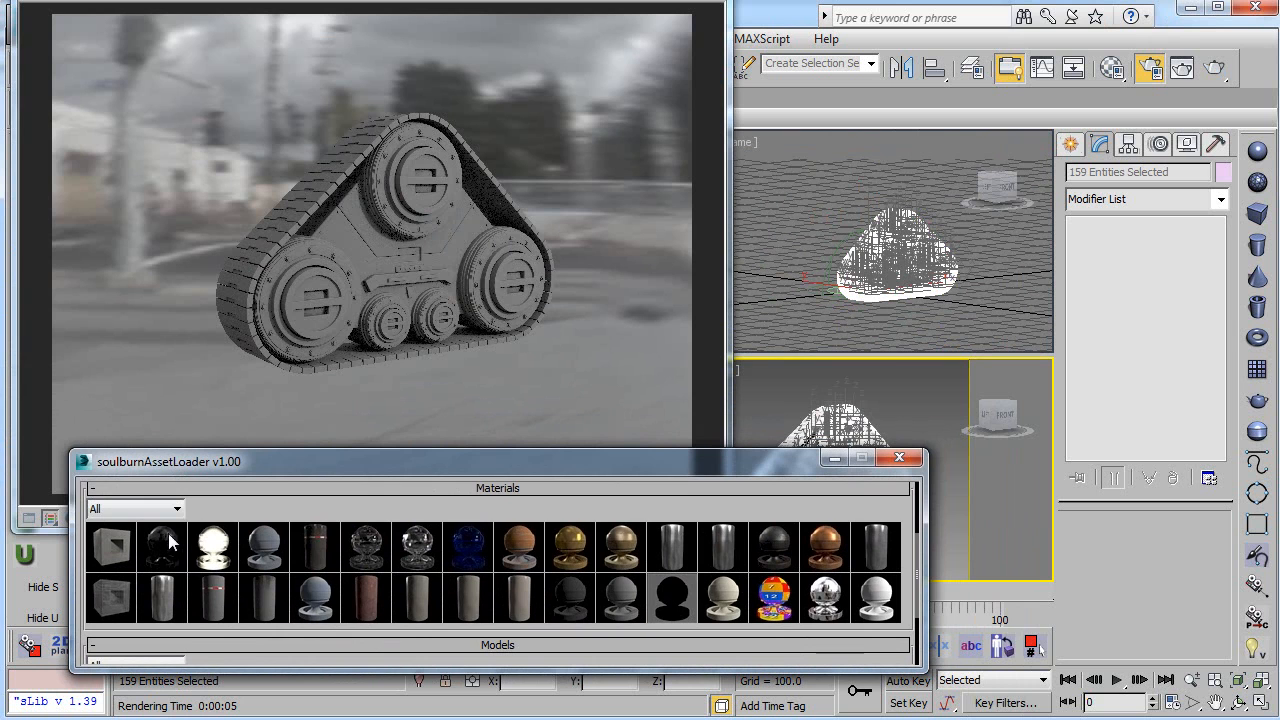
left_click(123, 511)
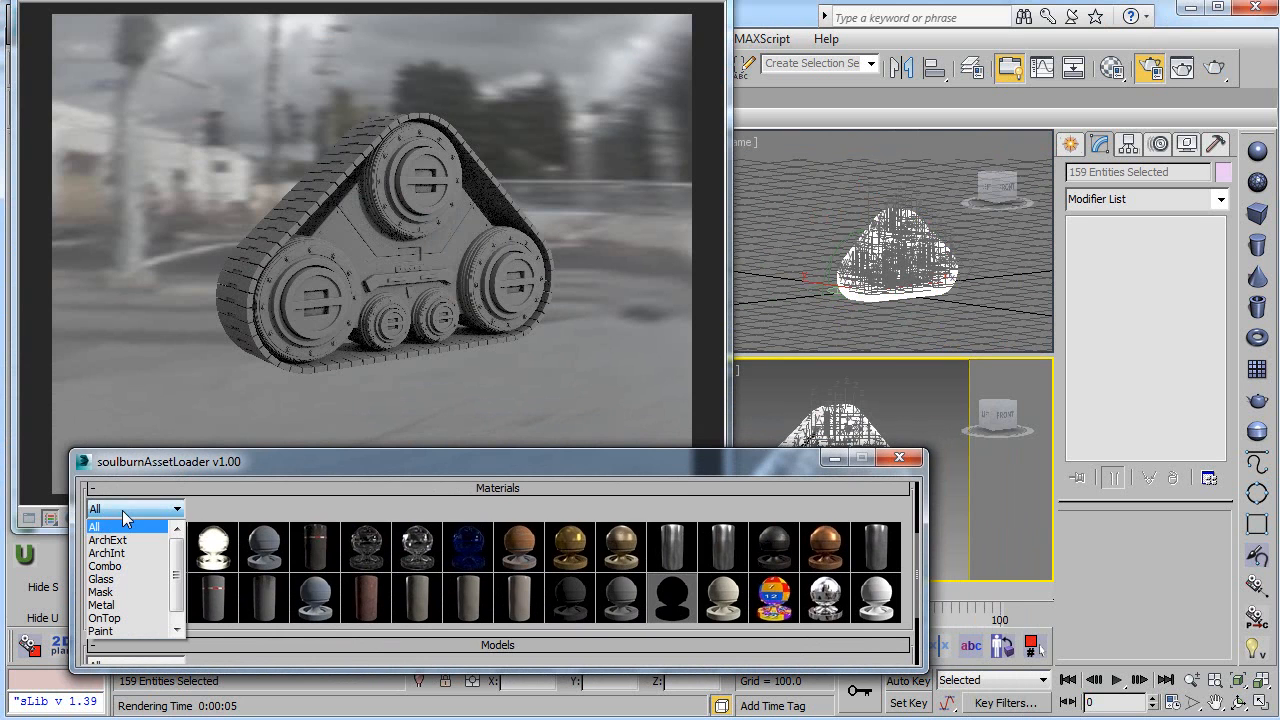
left_click(130, 581)
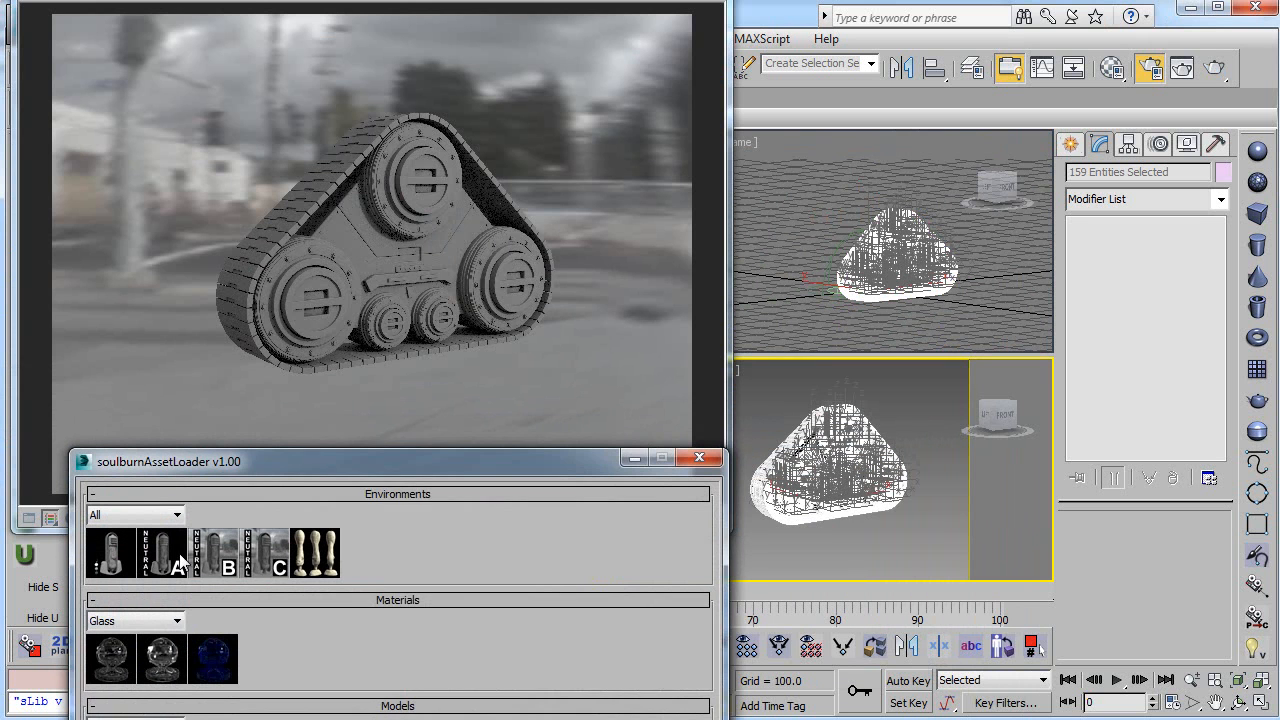
left_click_drag(298, 469, 309, 358)
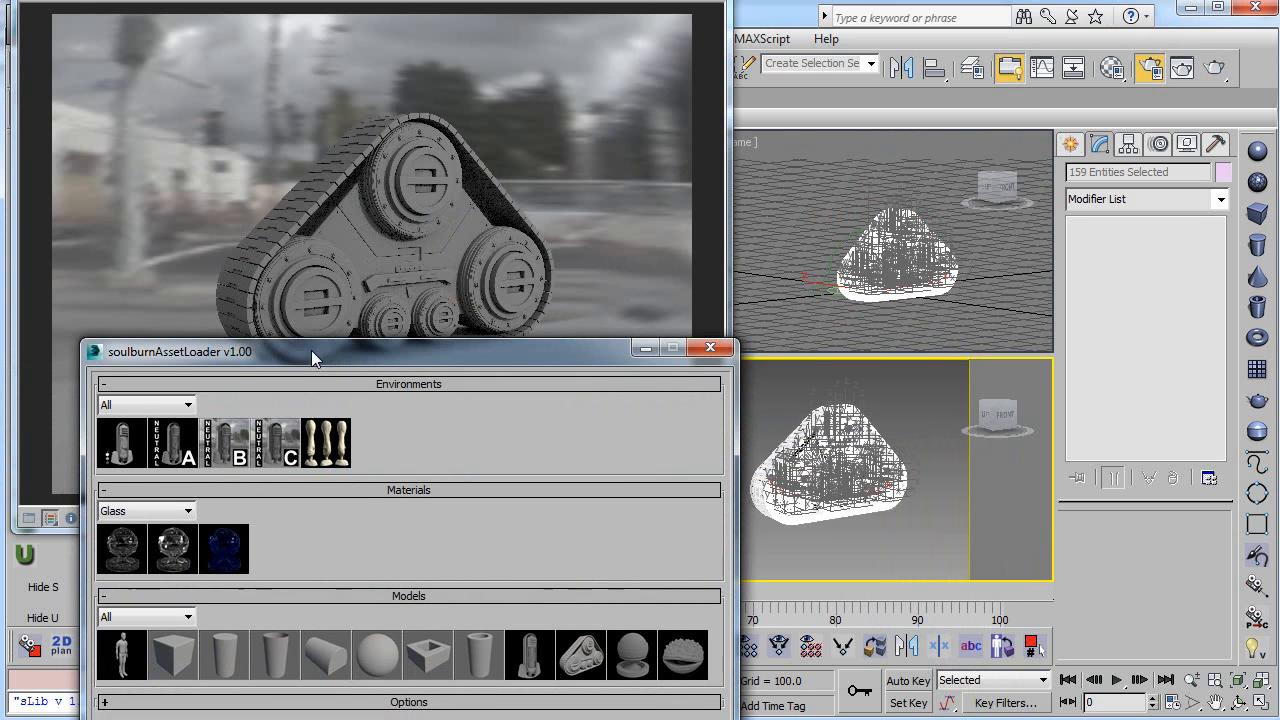
Step: Filter the asset loader's materials to the Metal category, then restore the filter to All
left_click(167, 516)
left_click(133, 594)
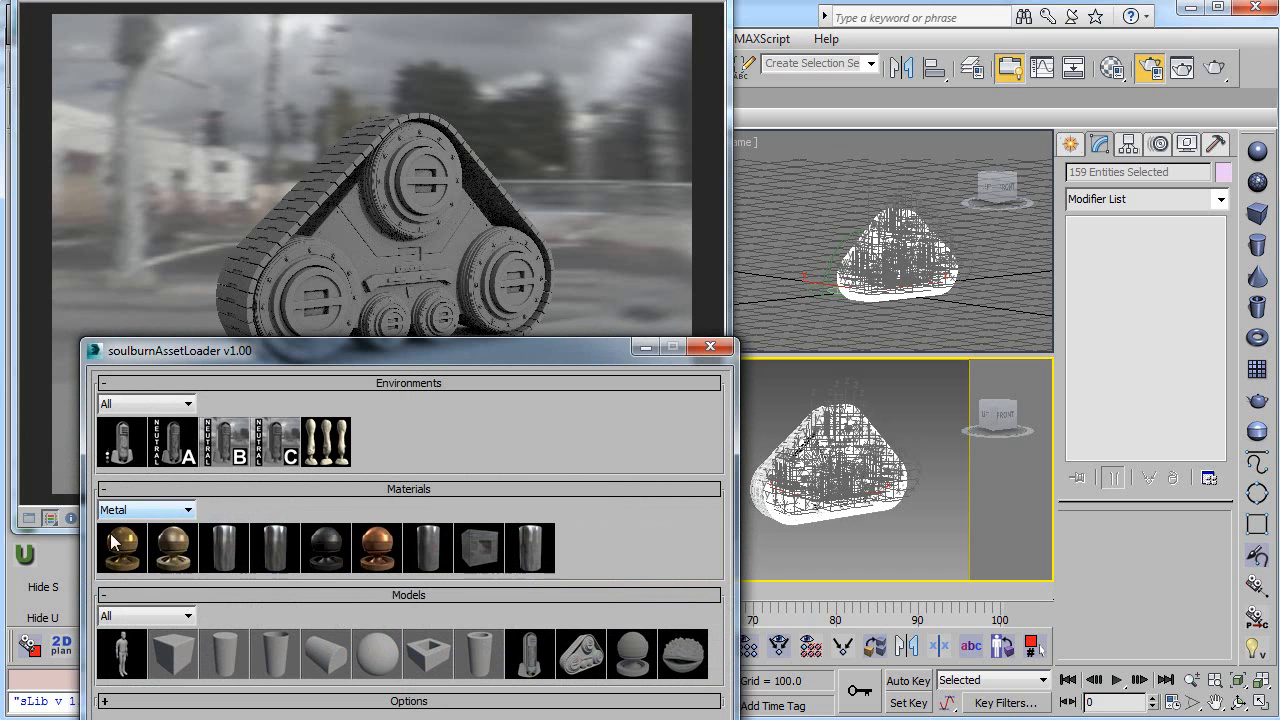
left_click(145, 511)
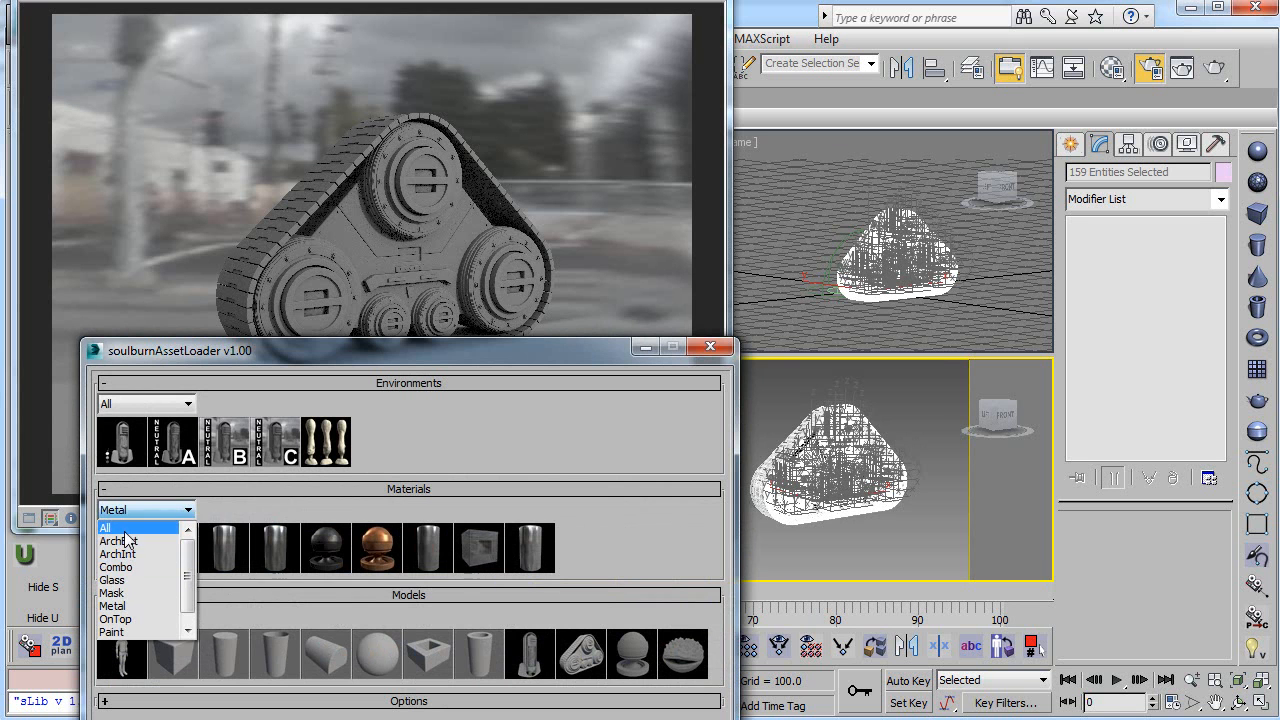
left_click(112, 527)
left_click_drag(440, 361, 370, 340)
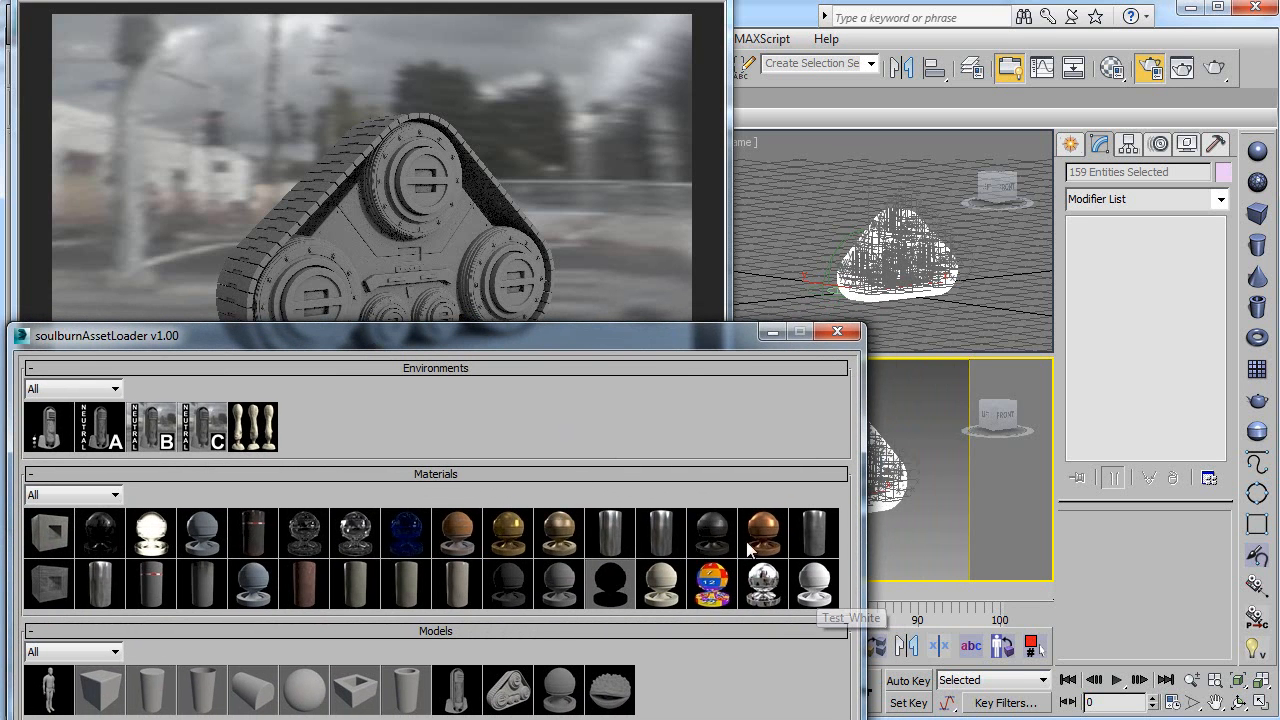
left_click_drag(720, 337, 565, 293)
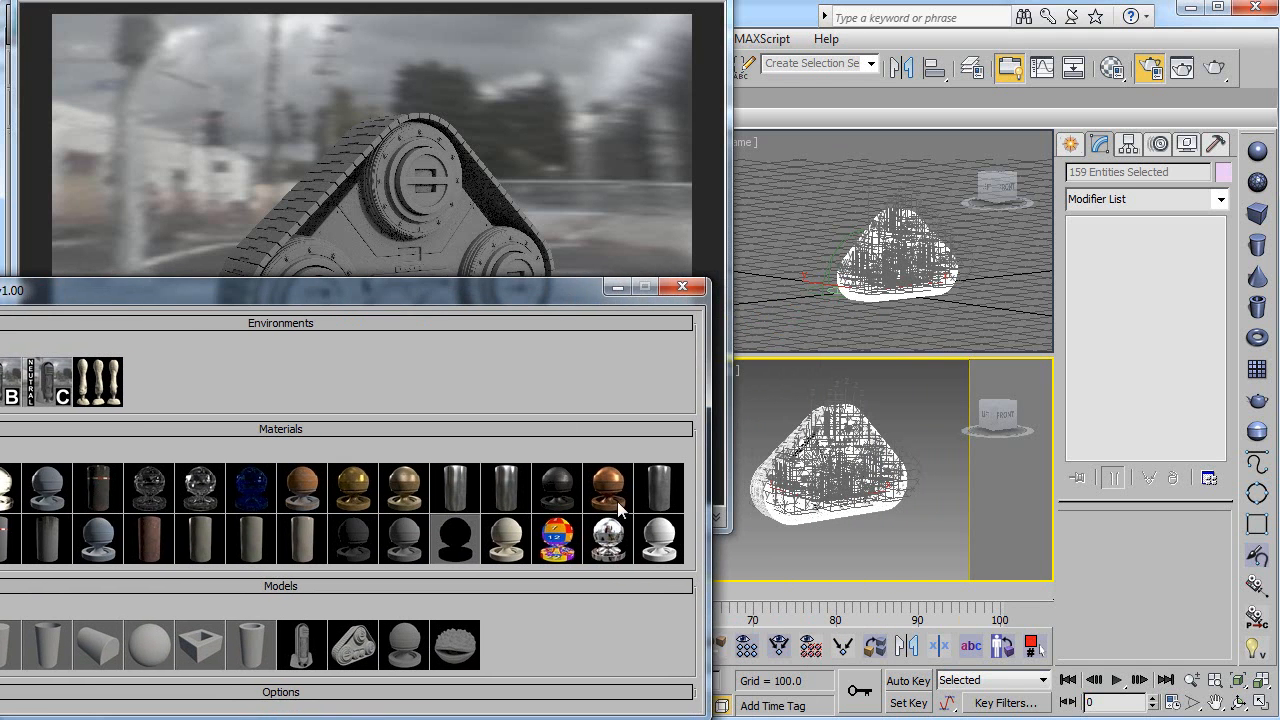
Step: Apply the Test_Mirror material to the selected tank tread objects and render the perspective view
left_click(610, 545)
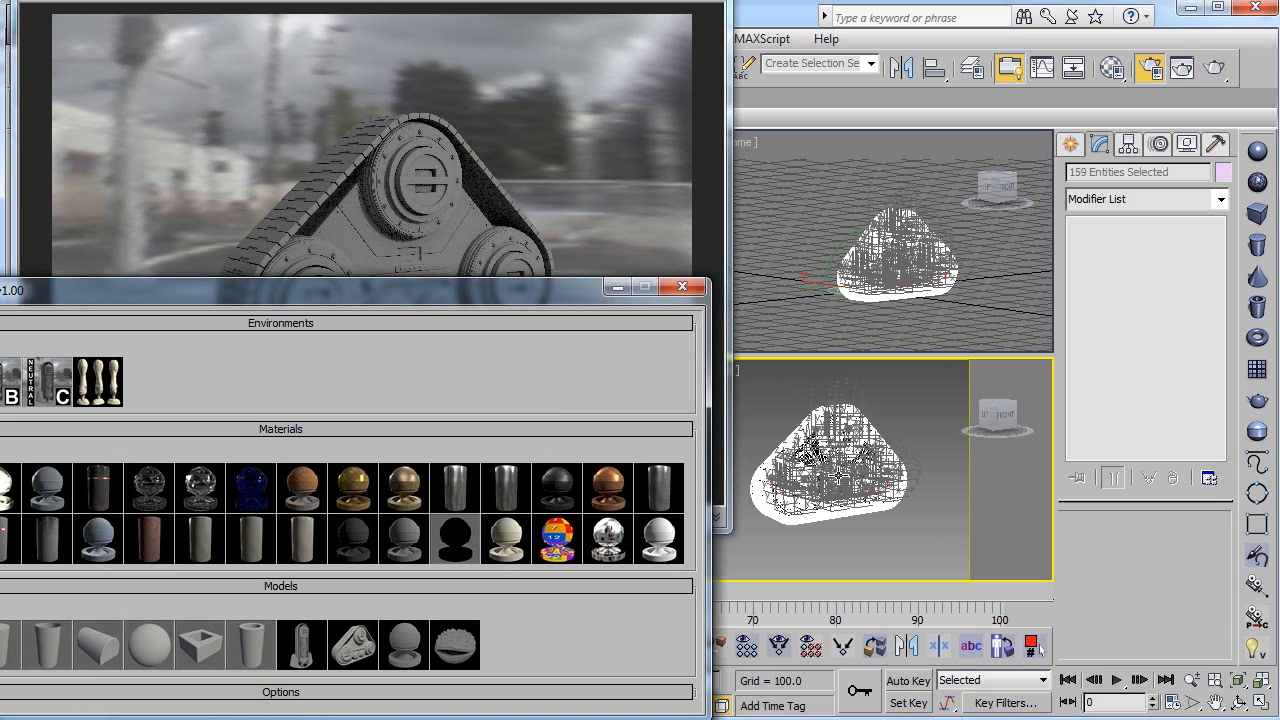
left_click(1214, 67)
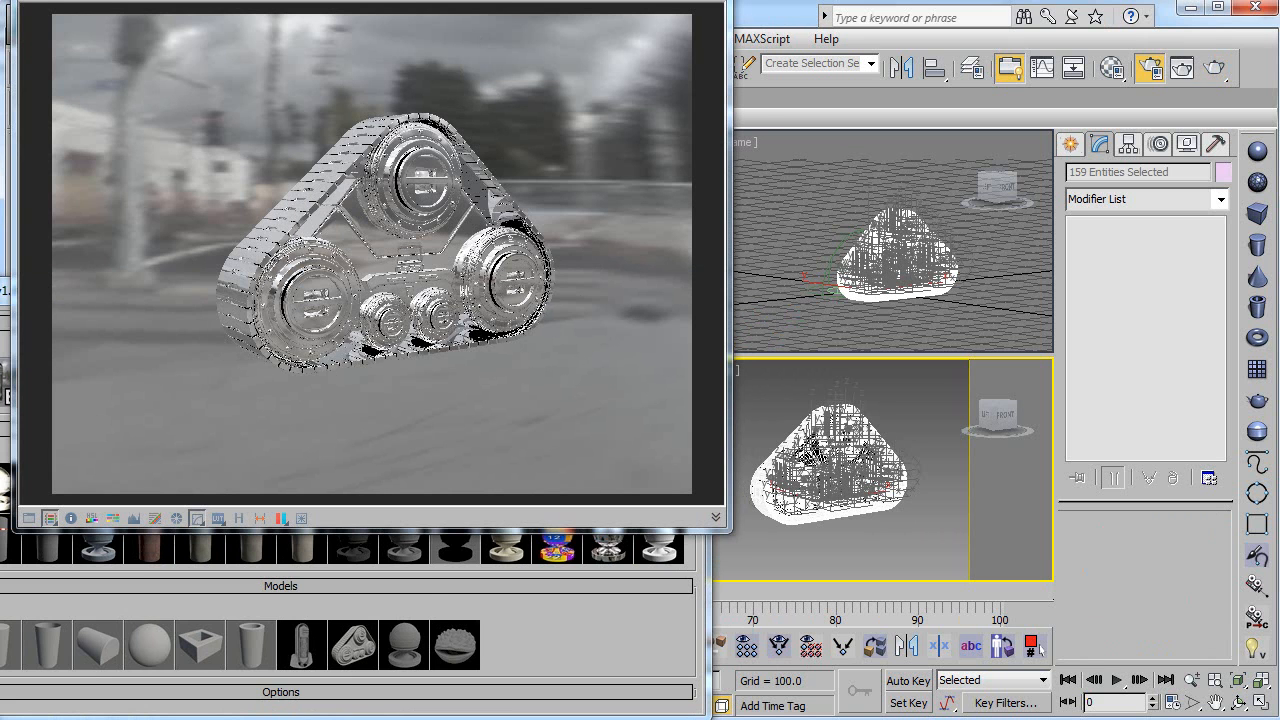
left_click(568, 646)
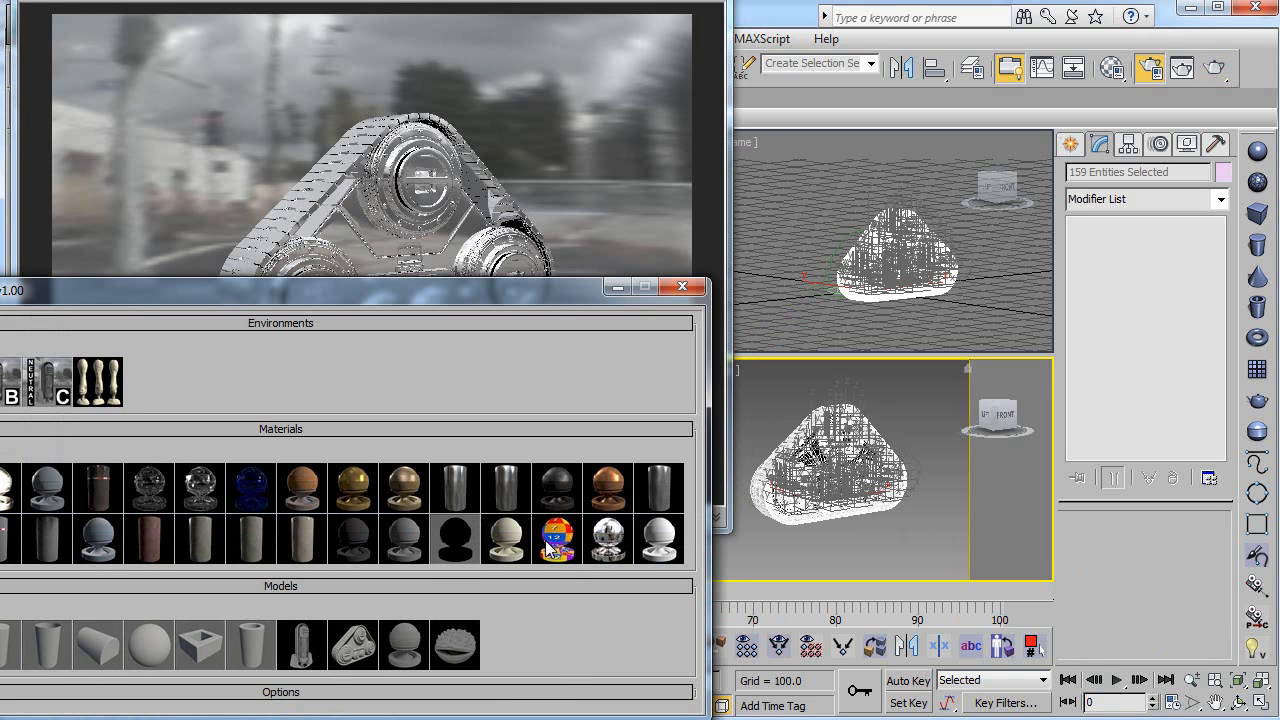
Step: Apply the lighter grey test material to the selected tank tread objects and render the view
left_click(409, 536)
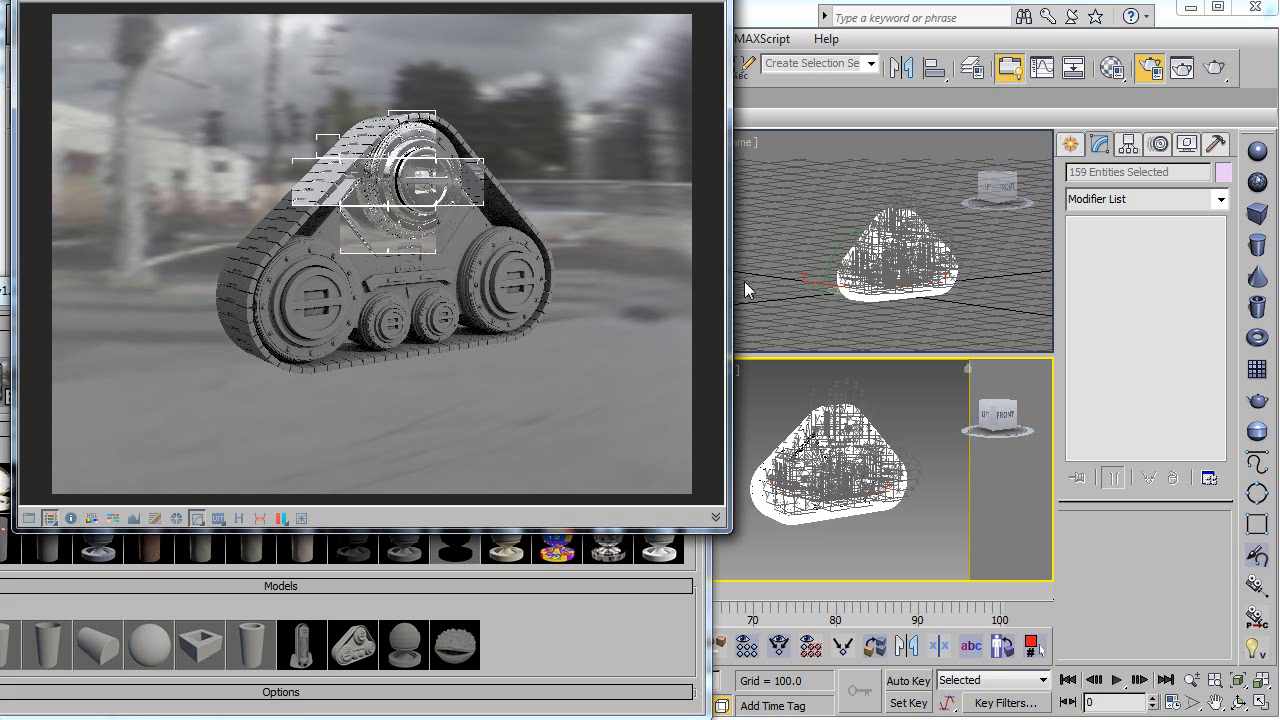
left_click(591, 585)
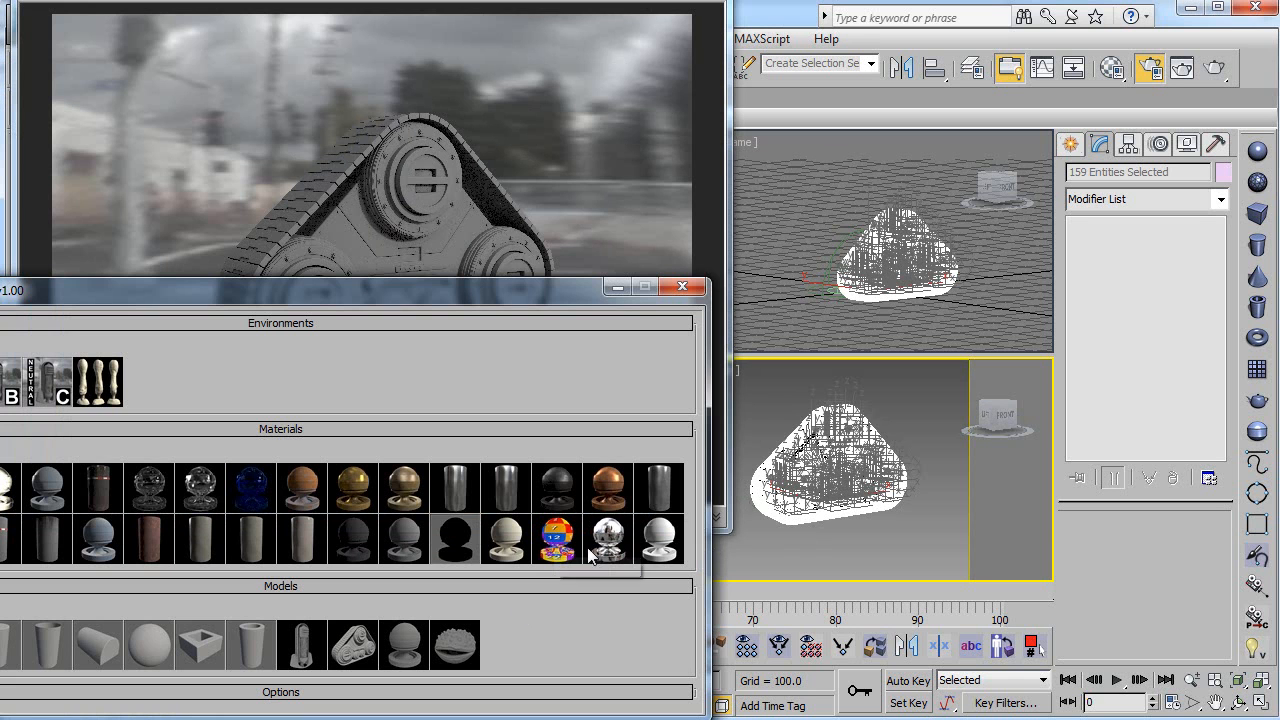
left_click_drag(428, 302, 594, 292)
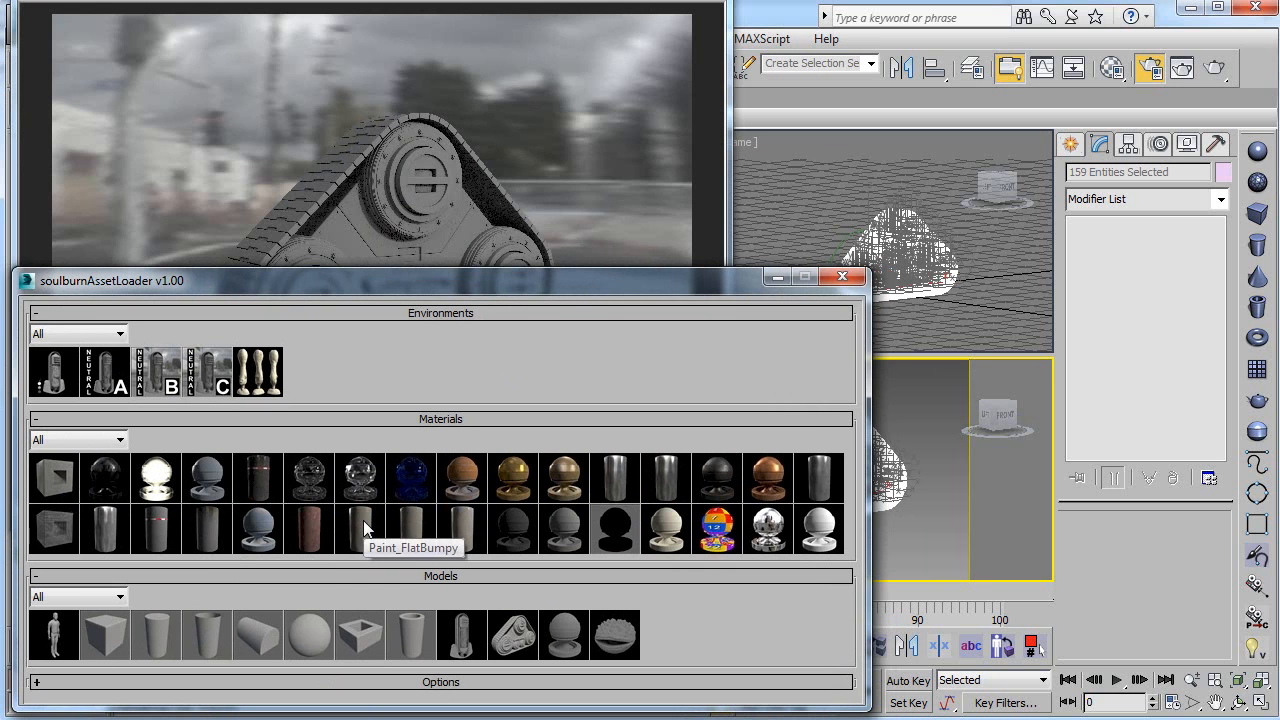
Step: Apply the Metal_Brass material to the selected tank tread objects and render the view
left_click(516, 473)
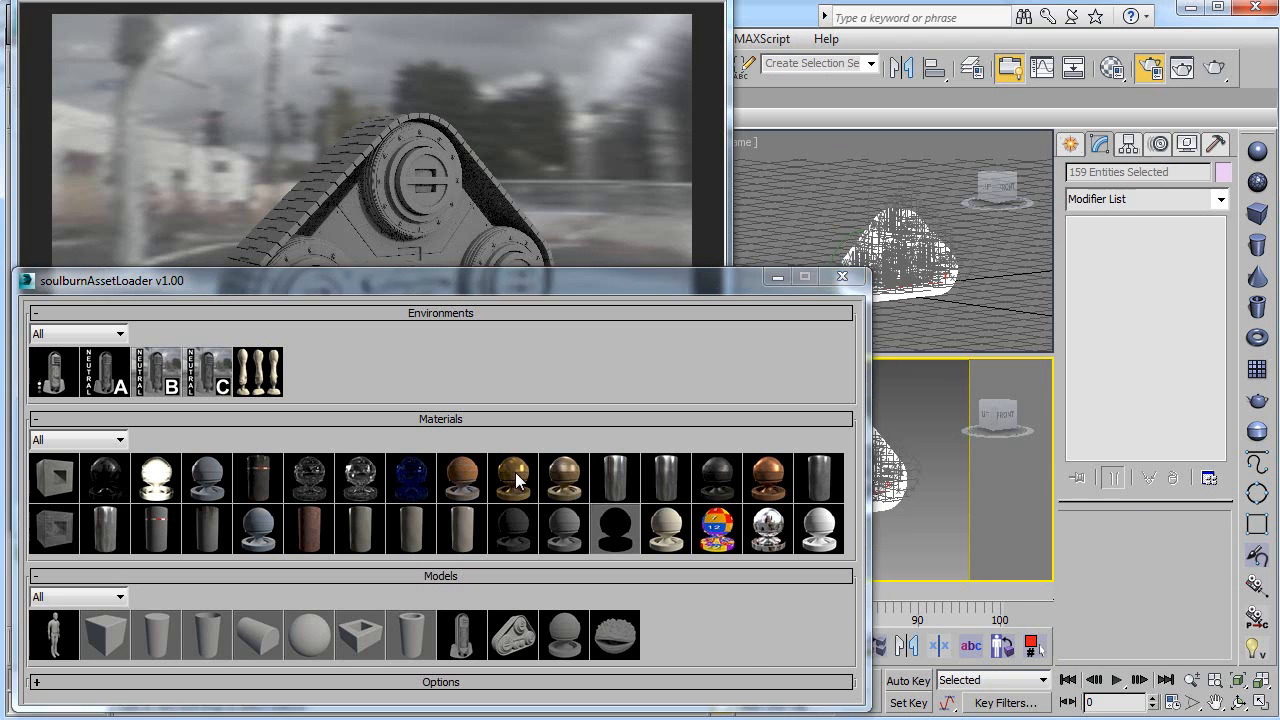
left_click(1214, 67)
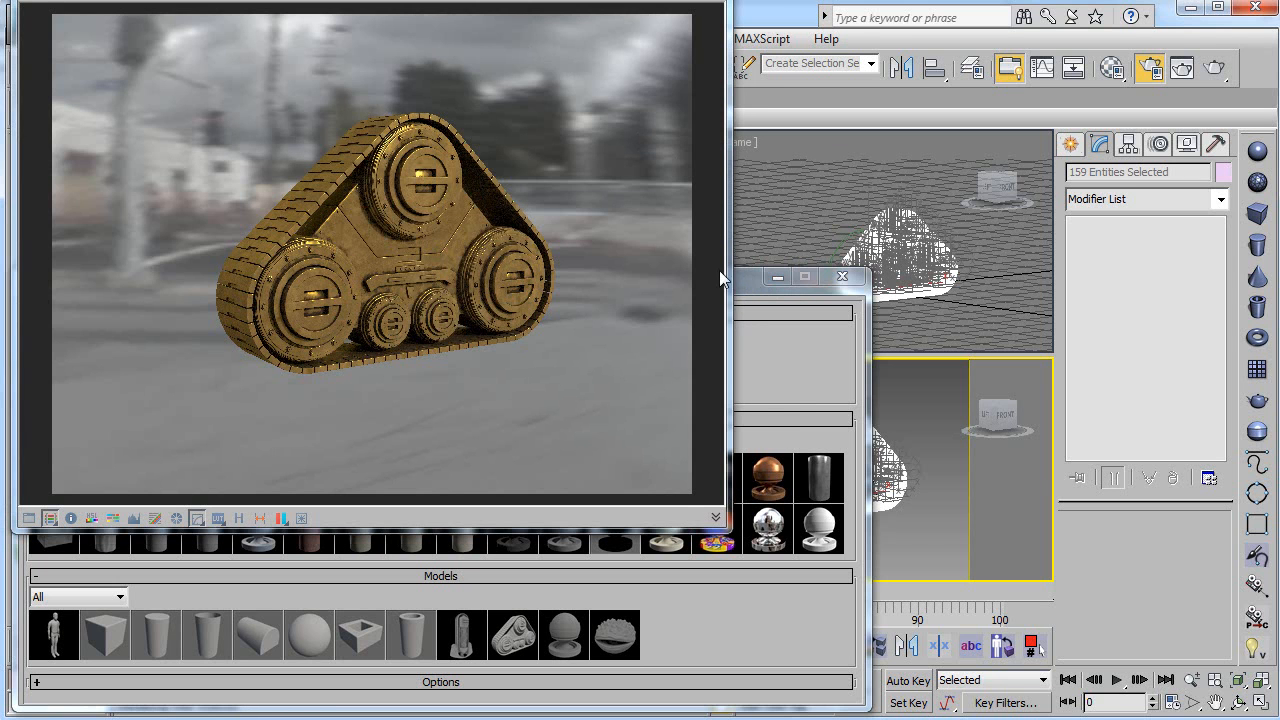
left_click(742, 286)
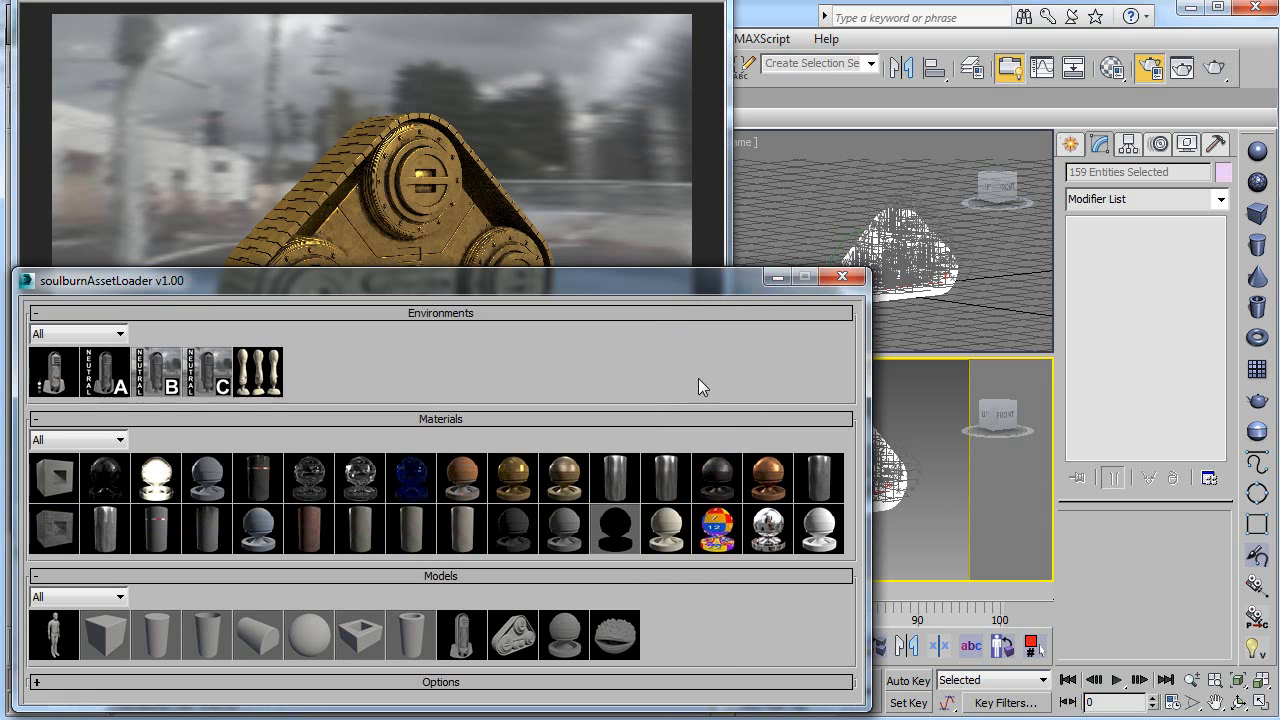
Step: Expand the asset loader's options and review the icon, environment, material and model settings
left_click(554, 684)
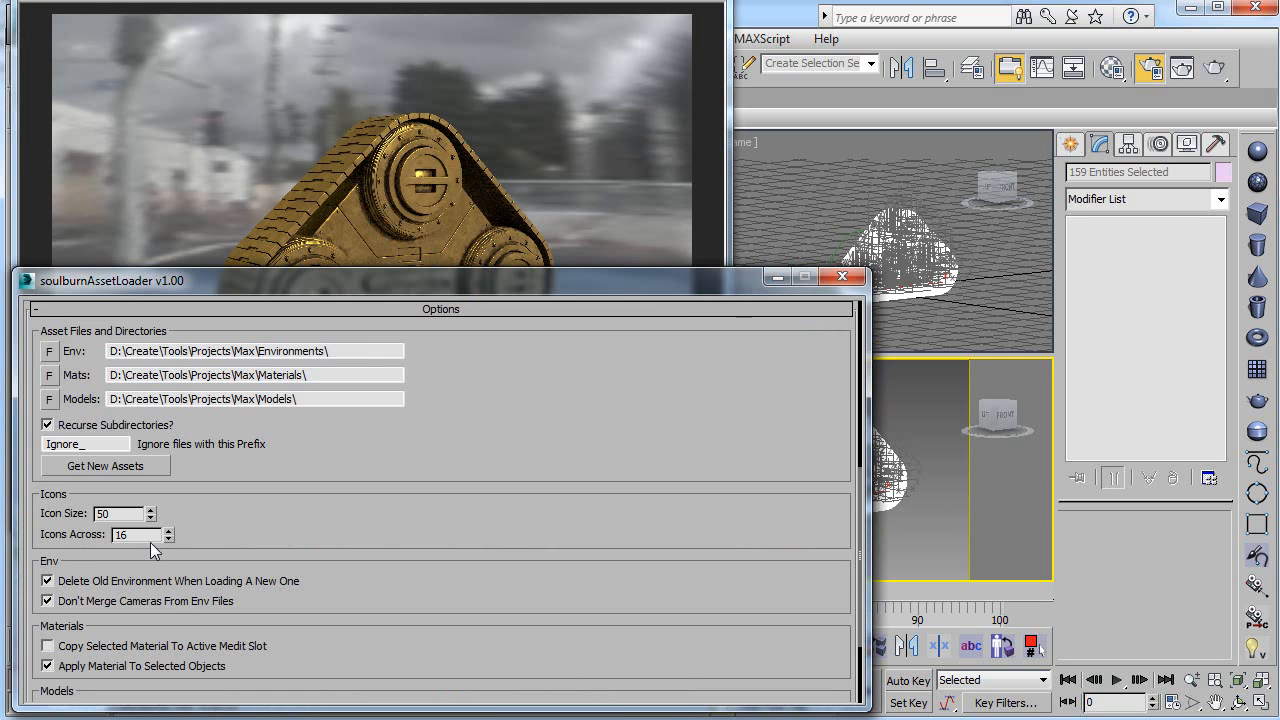
scroll(236, 560, "down", 3)
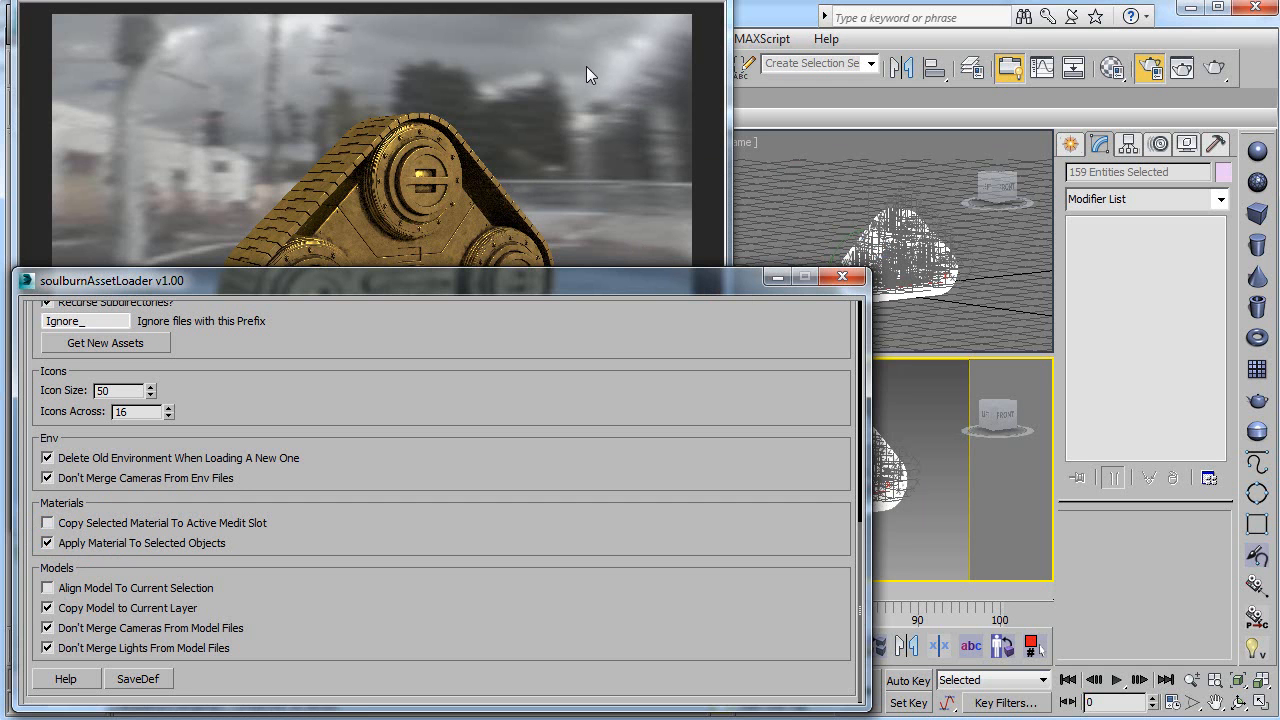
Step: Switch to the browser and look over the MaterialAssetPack Free and HardSurface1 material galleries
left_click(563, 40)
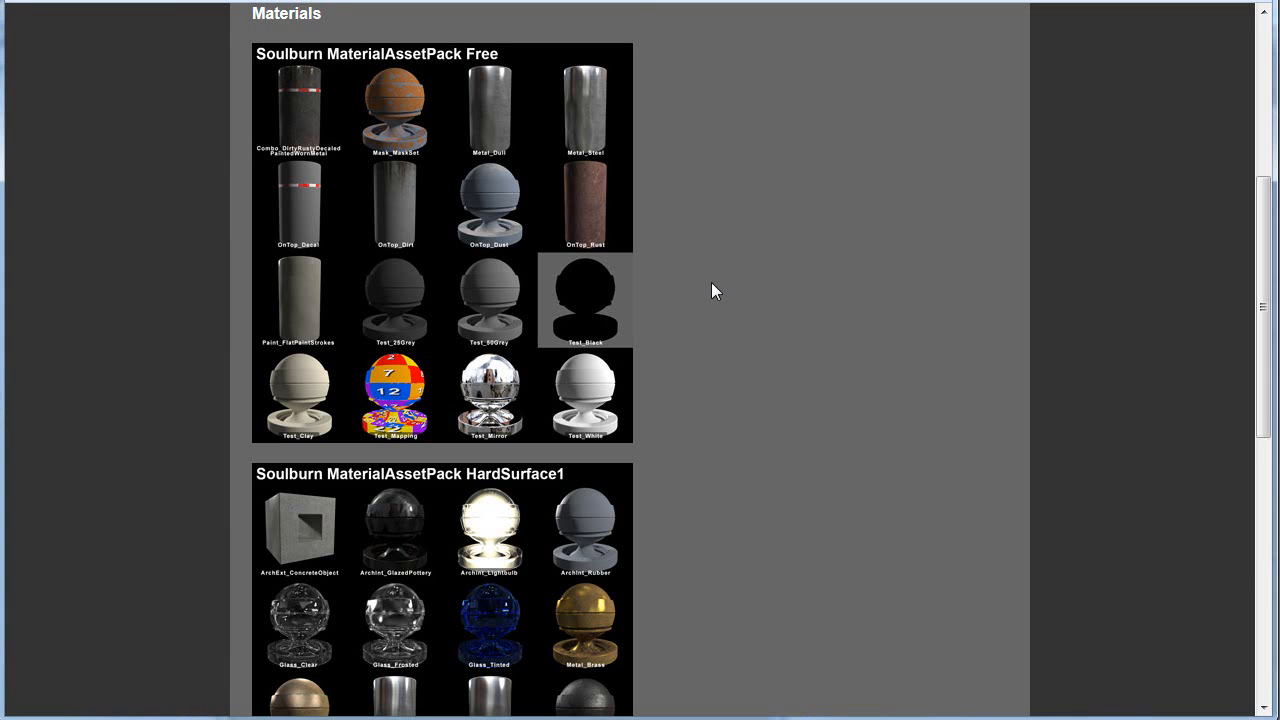
scroll(711, 282, "down", 3)
scroll(711, 282, "up", 4)
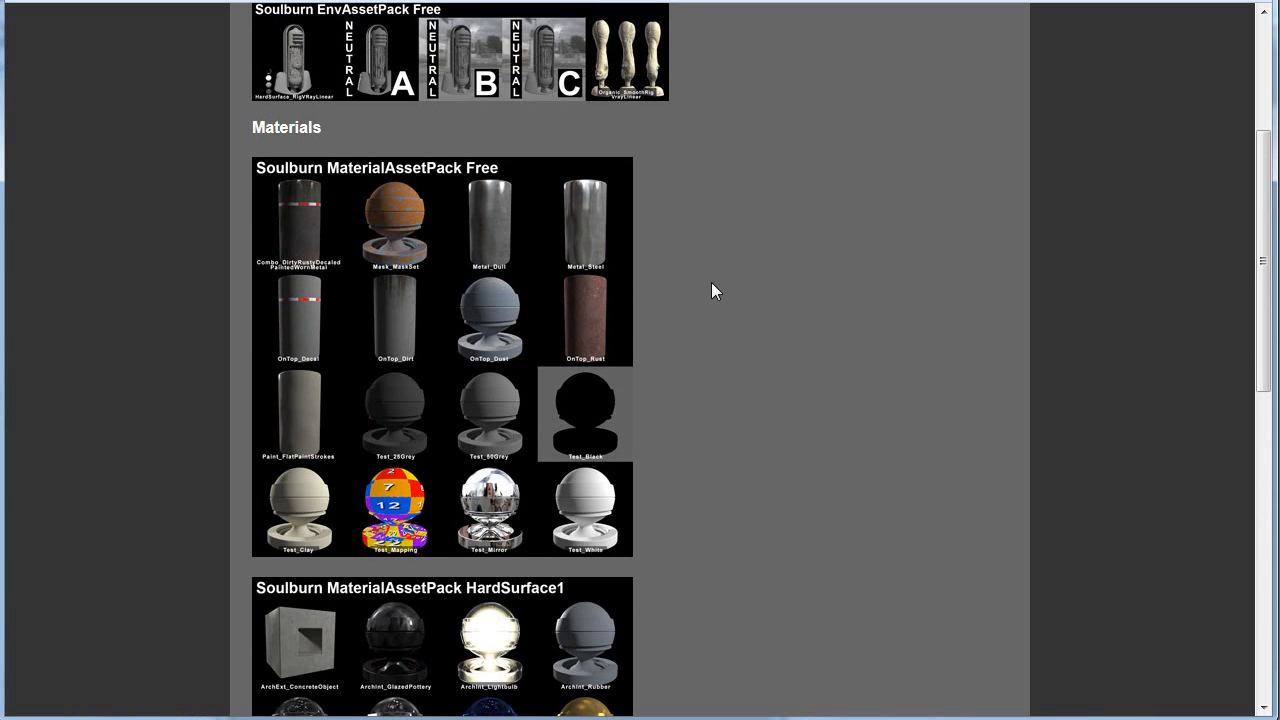
scroll(690, 380, "down", 2)
scroll(690, 340, "up", 2)
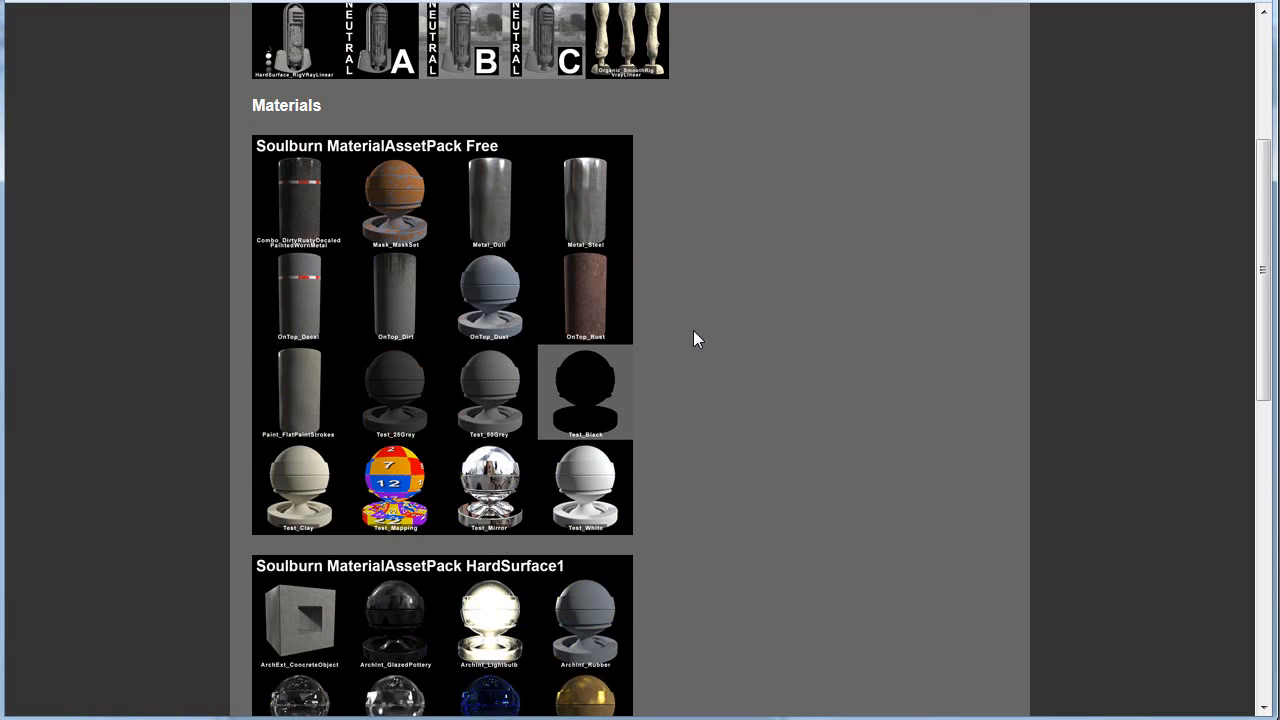
Step: Open the Soulburn MaterialAssetPack Free page and examine its introduction and asset gallery
left_click(420, 207)
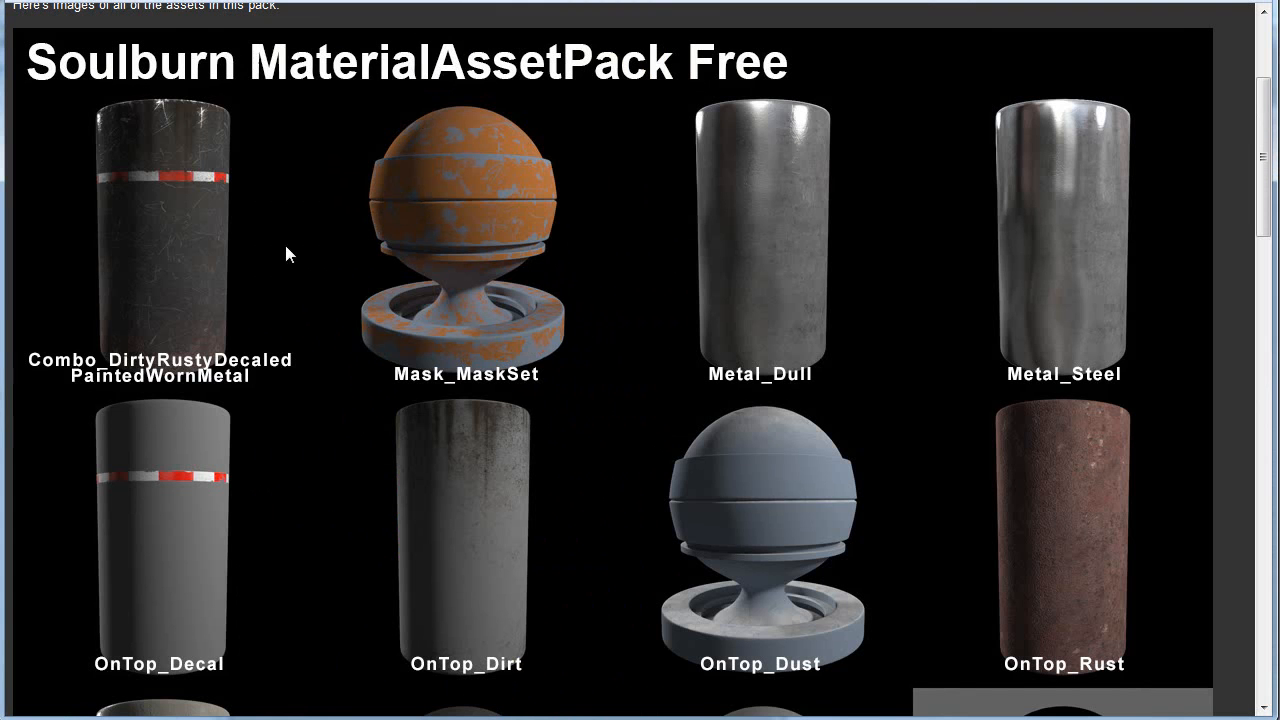
scroll(306, 262, "up", 2)
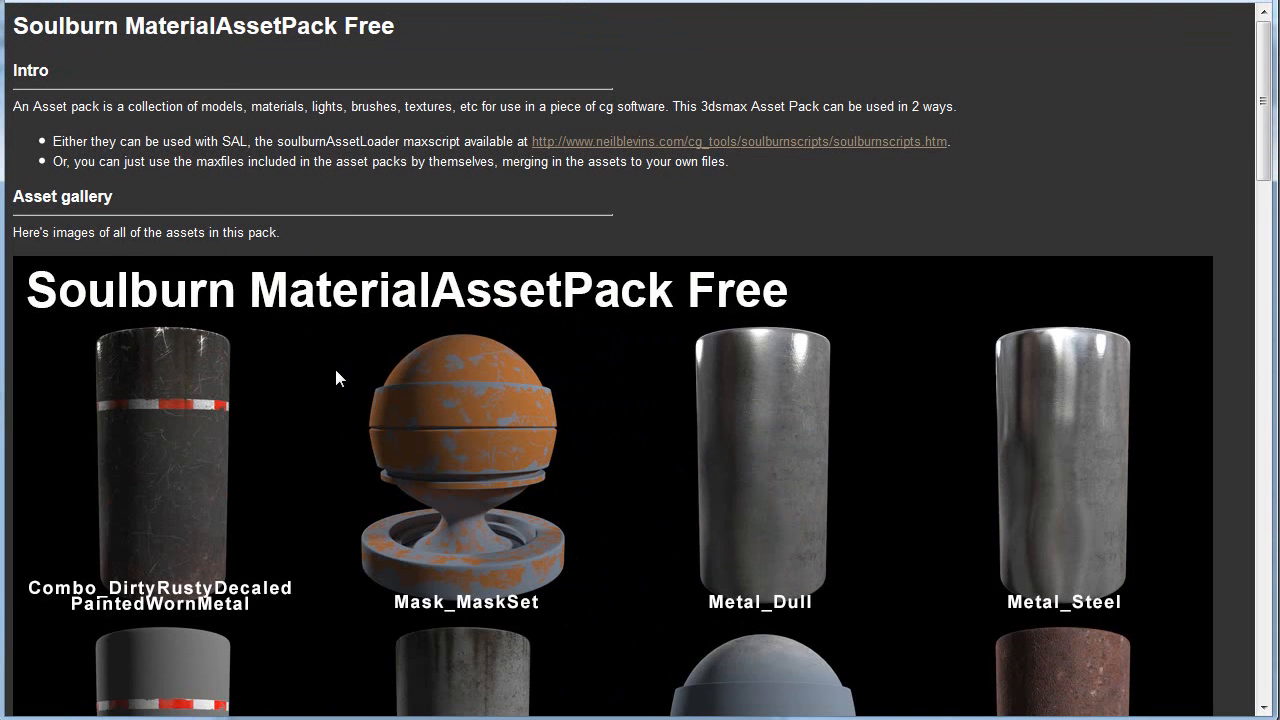
scroll(337, 368, "down", 2)
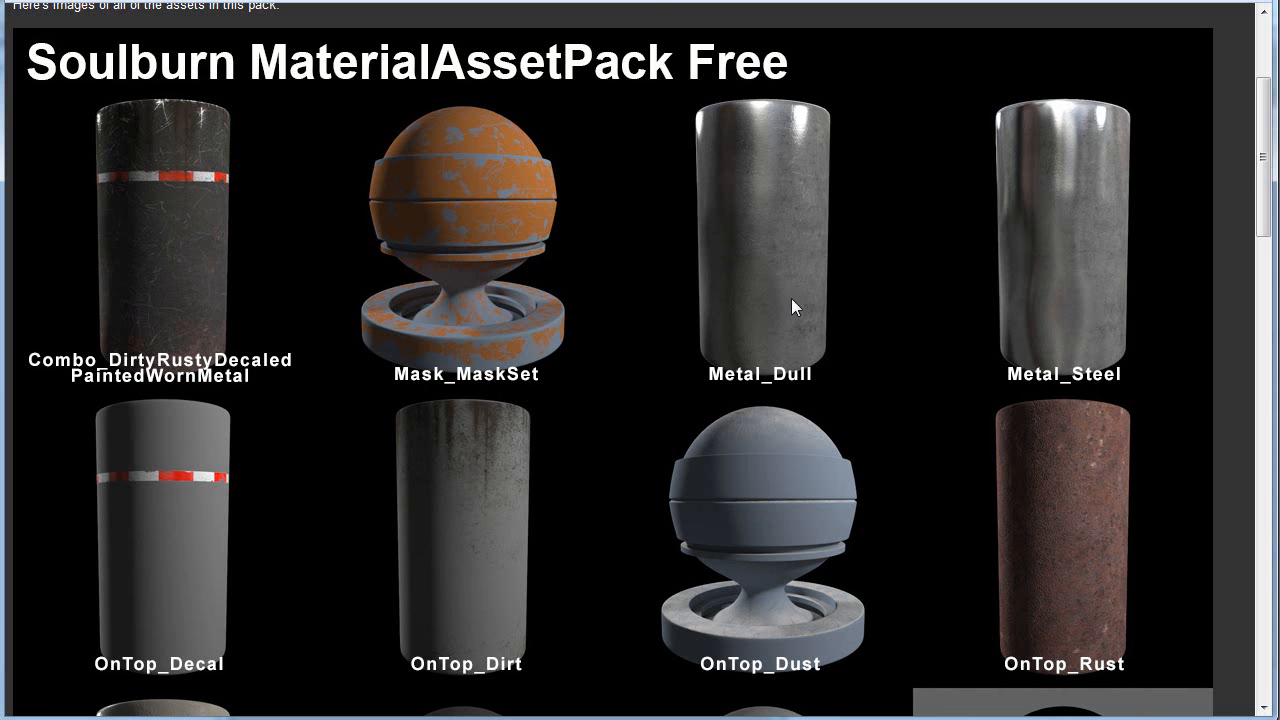
Step: Examine the remaining decal, dirt, dust, rust, paint and test materials in the MaterialAssetPack Free gallery
scroll(795, 305, "down", 3)
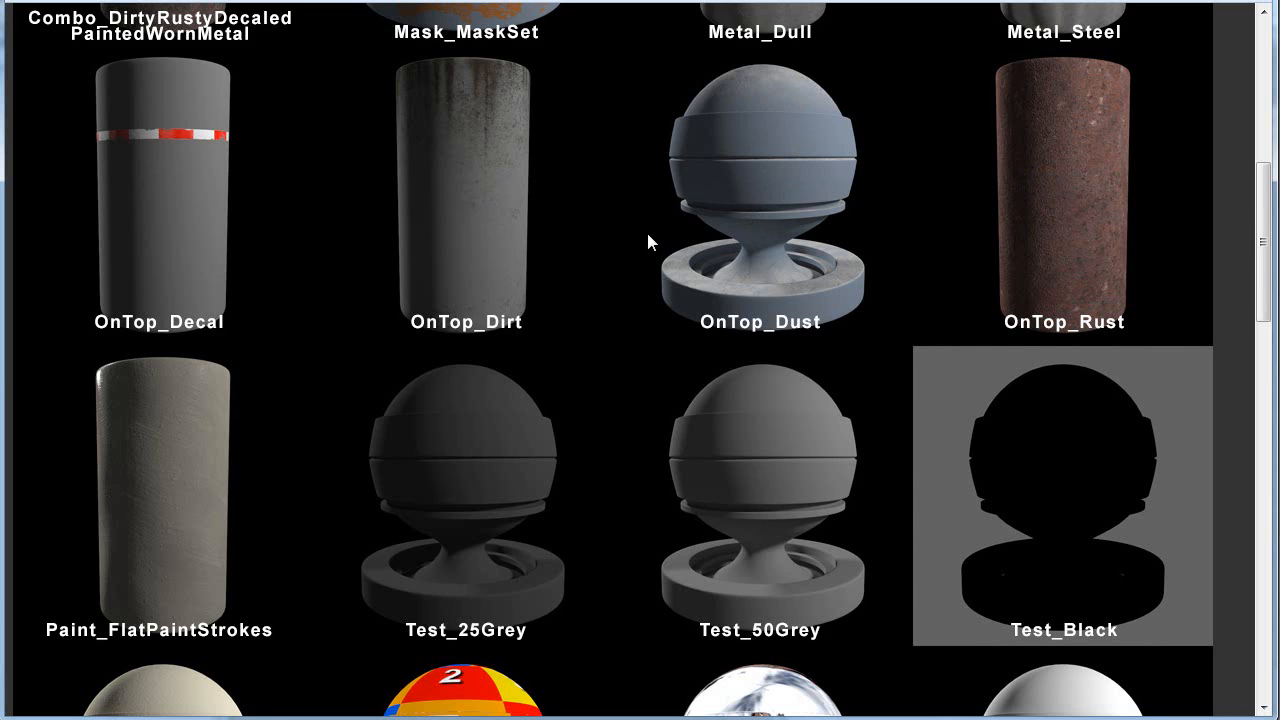
scroll(648, 240, "down", 2)
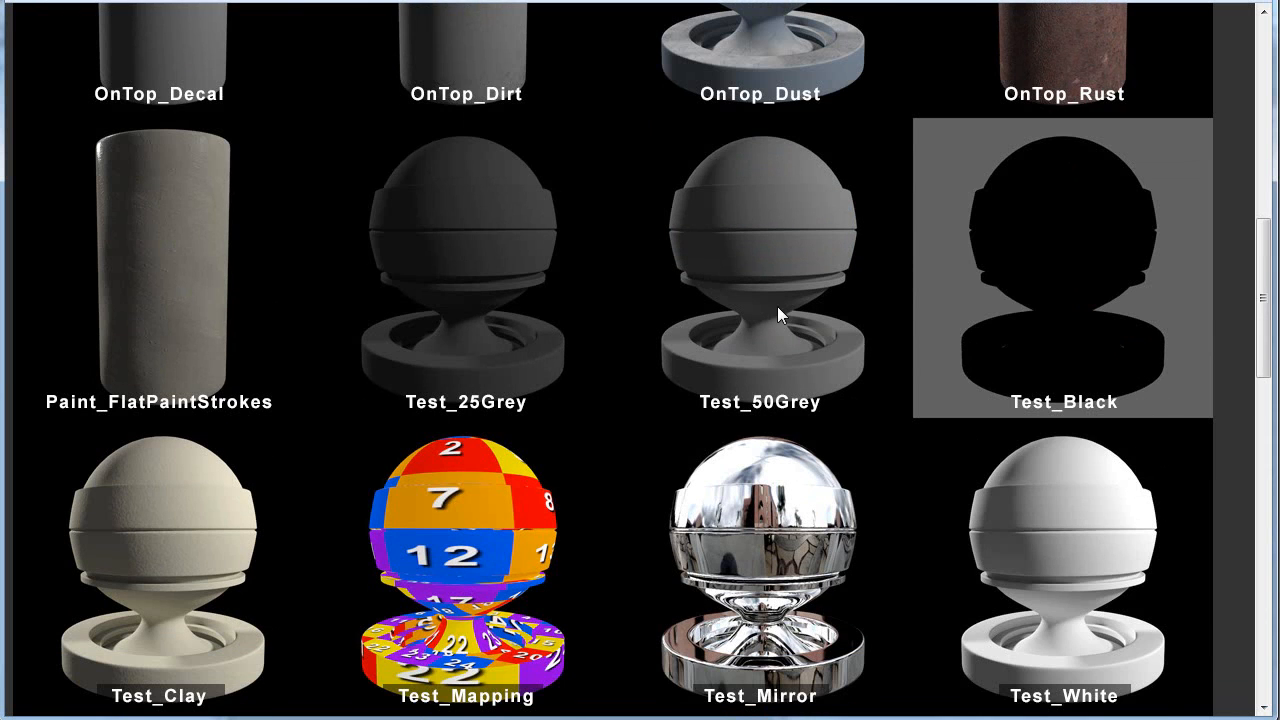
scroll(777, 306, "down", 1)
scroll(777, 306, "up", 1)
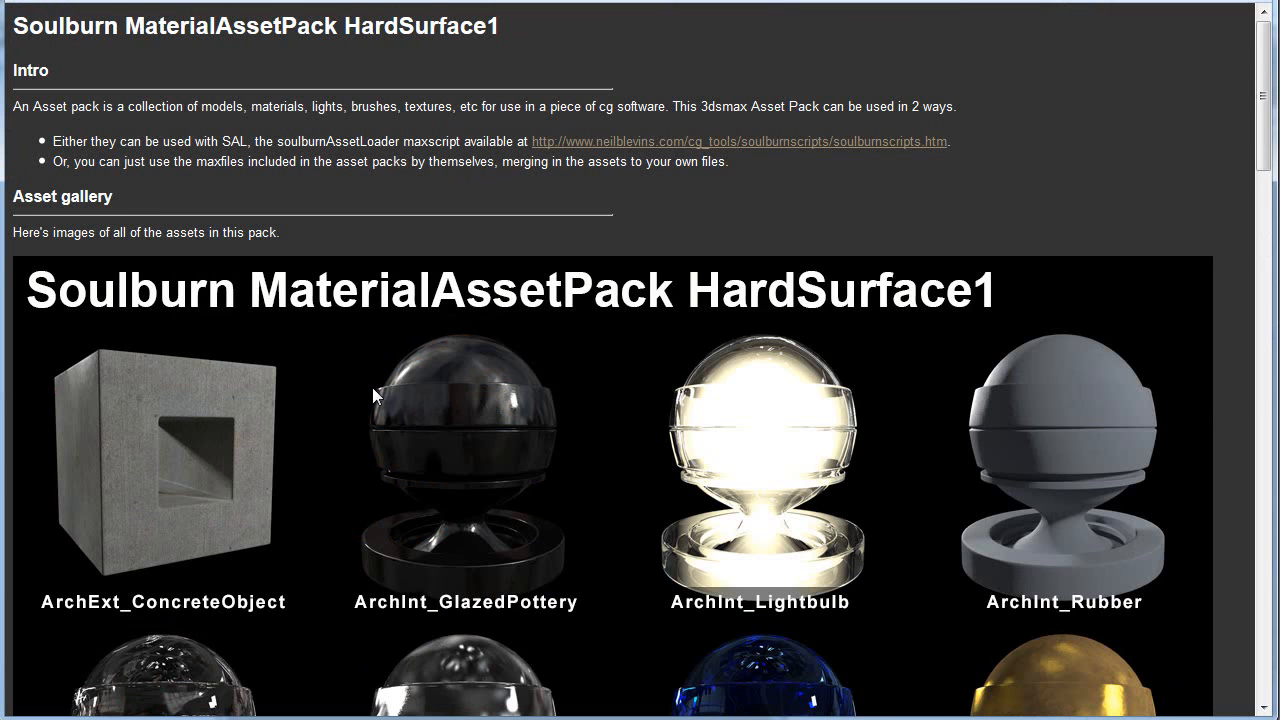
Step: Examine the architectural, glass and metal materials in the Soulburn MaterialAssetPack HardSurface1 asset gallery
scroll(372, 390, "down", 2)
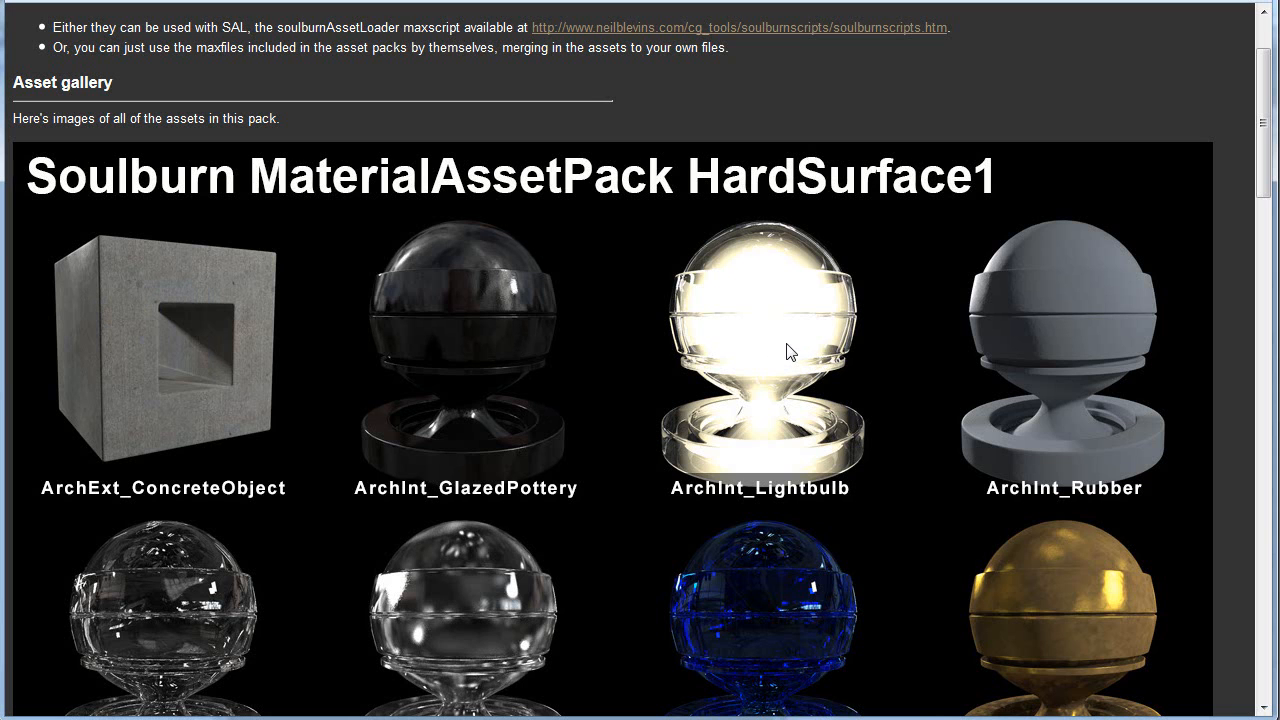
scroll(786, 375, "down", 3)
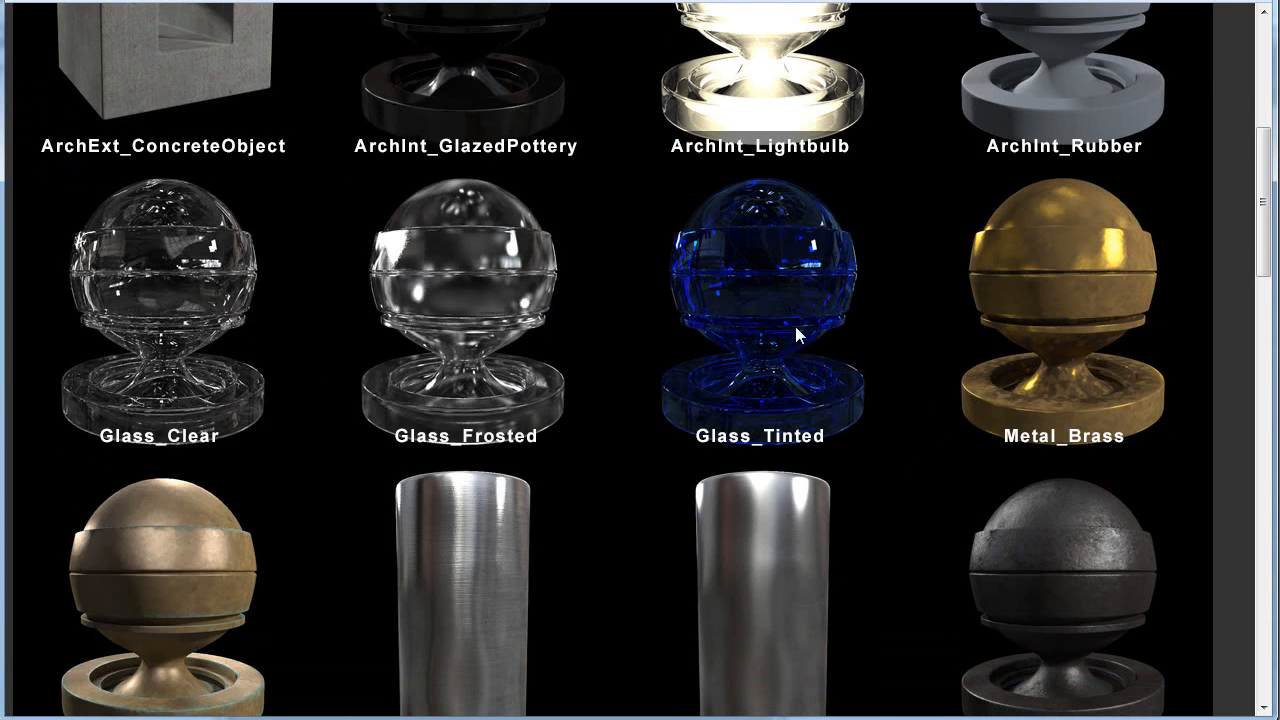
scroll(859, 358, "down", 1)
scroll(752, 363, "up", 2)
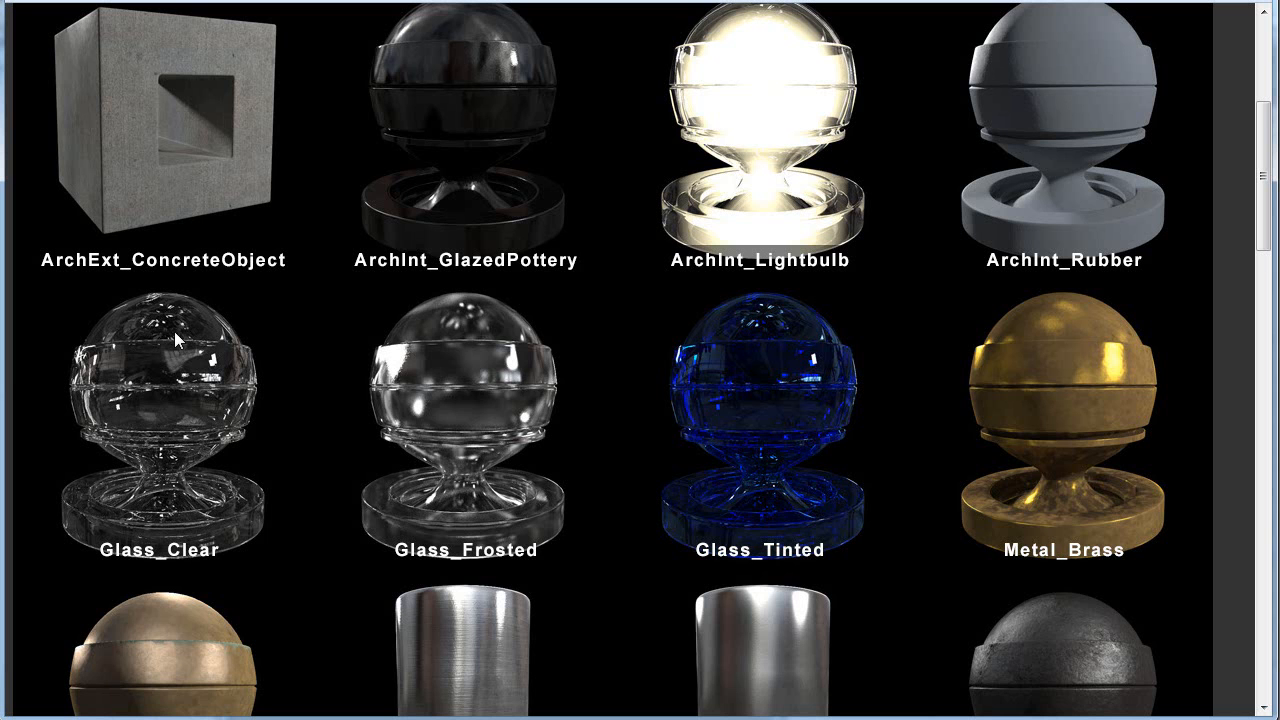
scroll(480, 377, "up", 1)
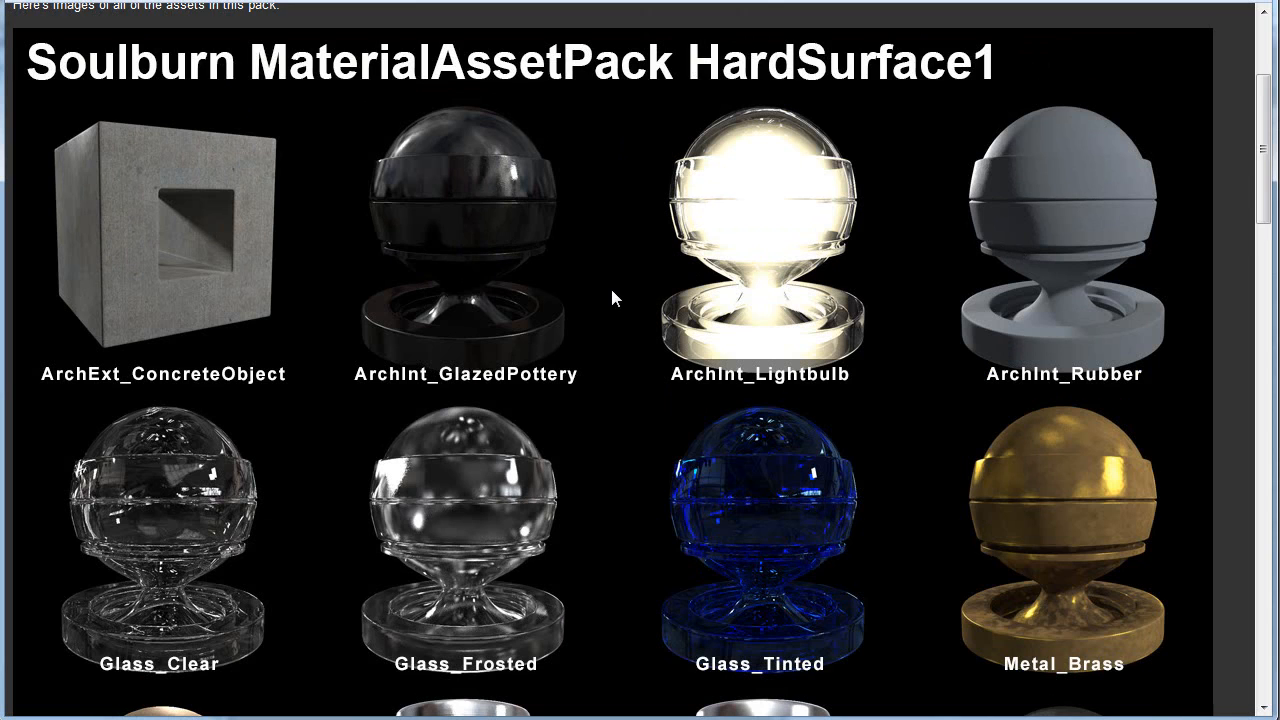
scroll(611, 291, "down", 4)
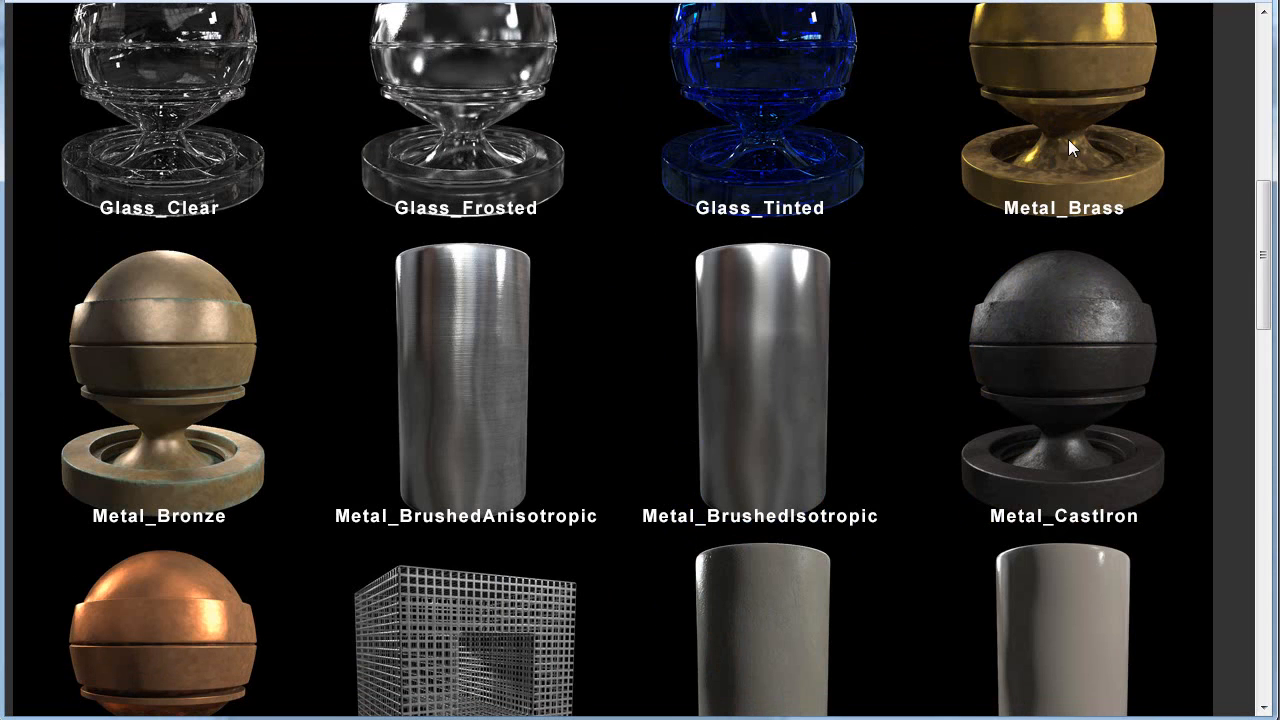
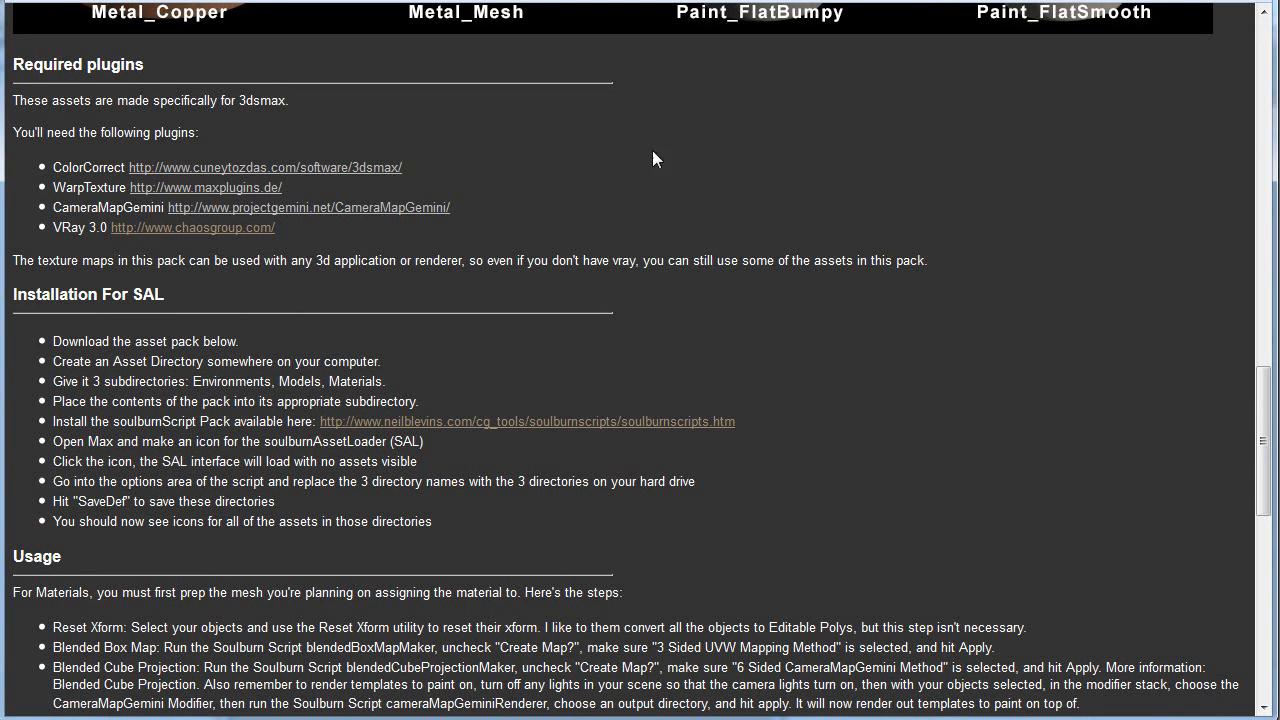
Step: Compare the HardSurface1 and Free material galleries and read the HardSurface1 pack's required plugins and usage sections
scroll(622, 192, "up", 9)
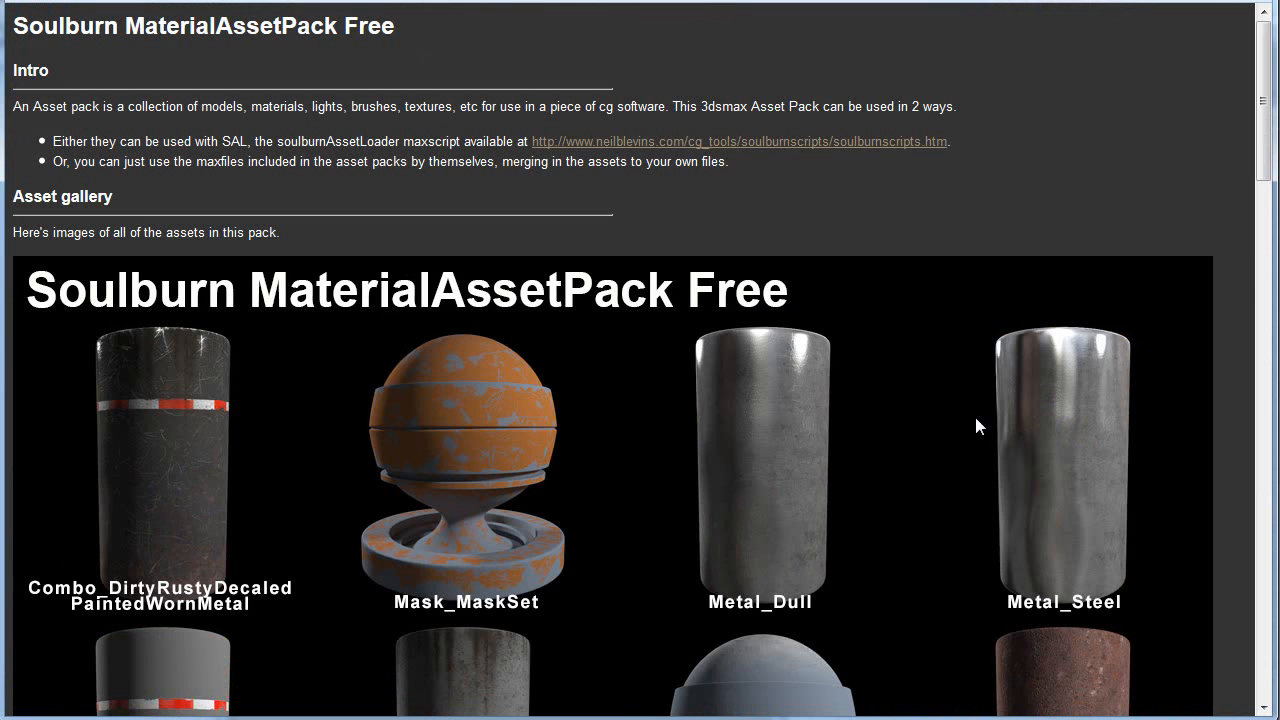
scroll(940, 415, "down", 8)
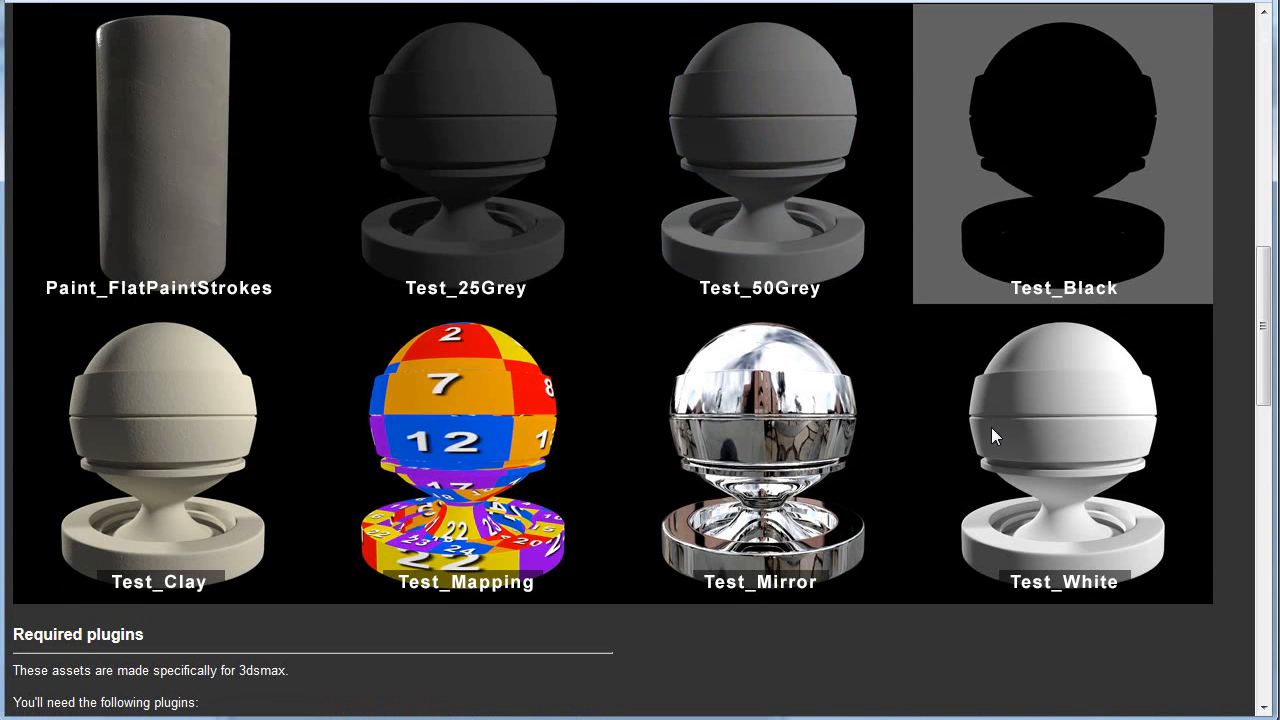
left_click(480, 1)
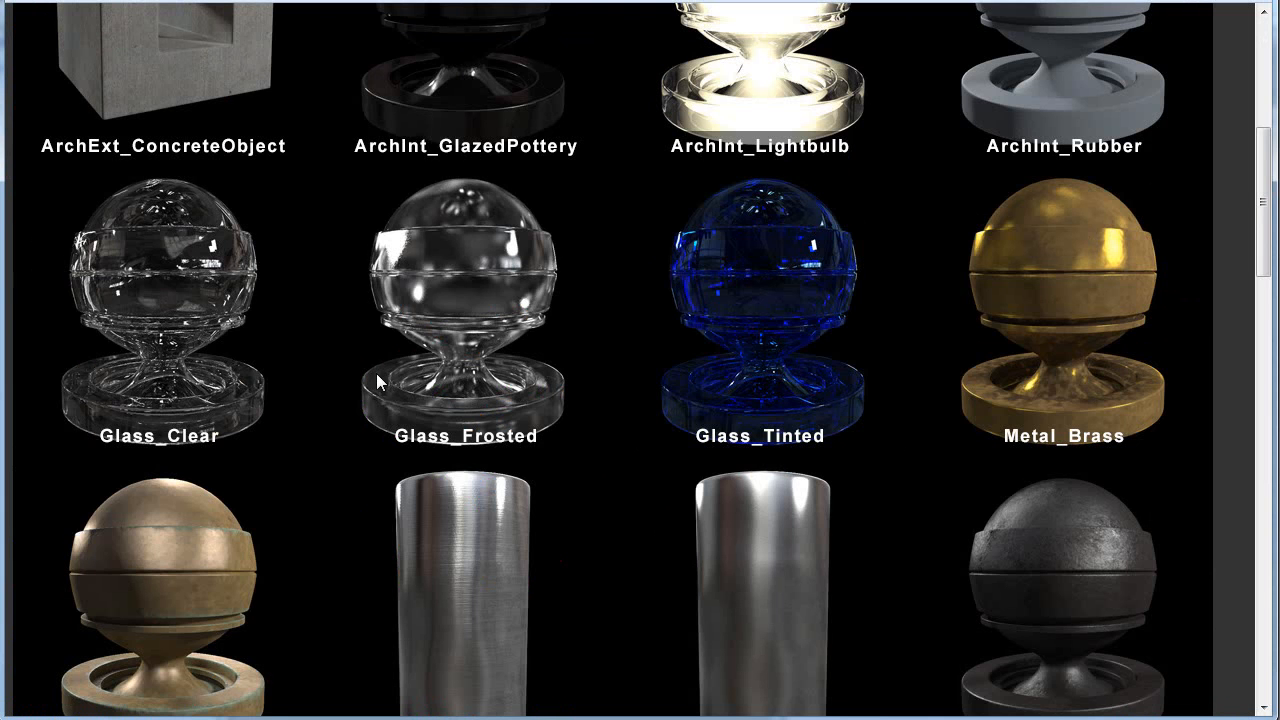
scroll(376, 371, "down", 3)
scroll(377, 372, "down", 6)
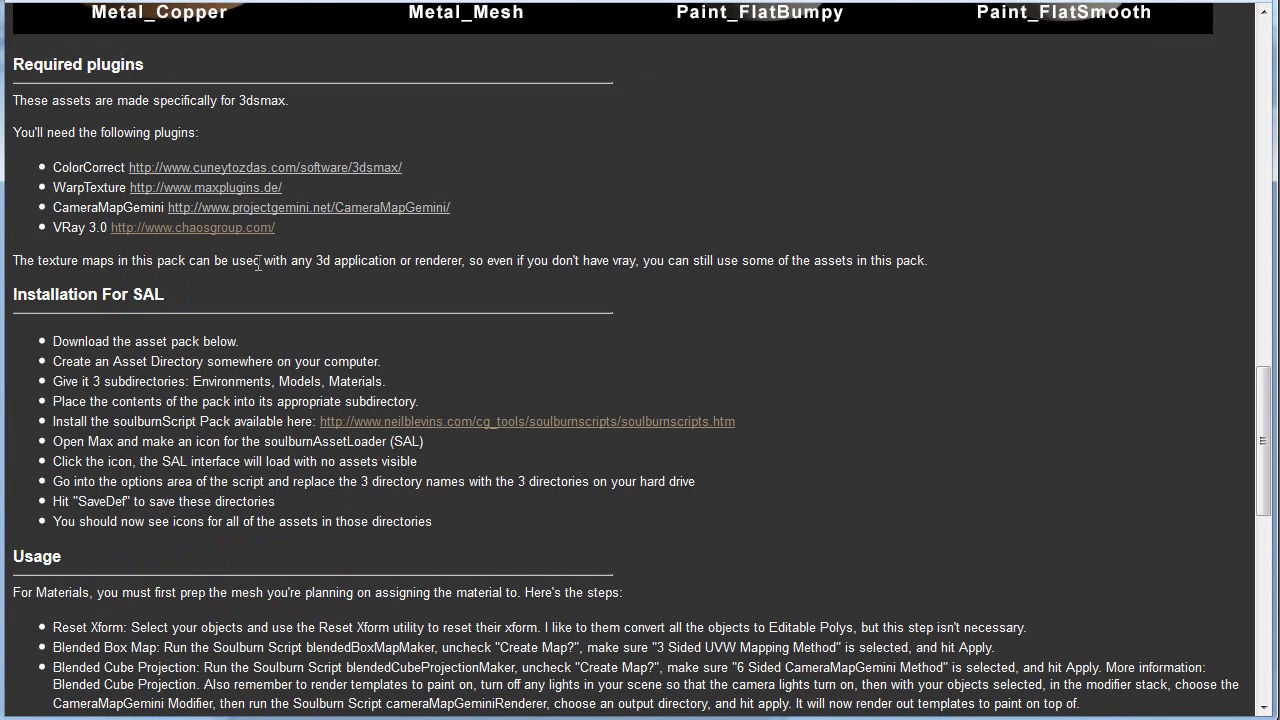
scroll(185, 391, "down", 3)
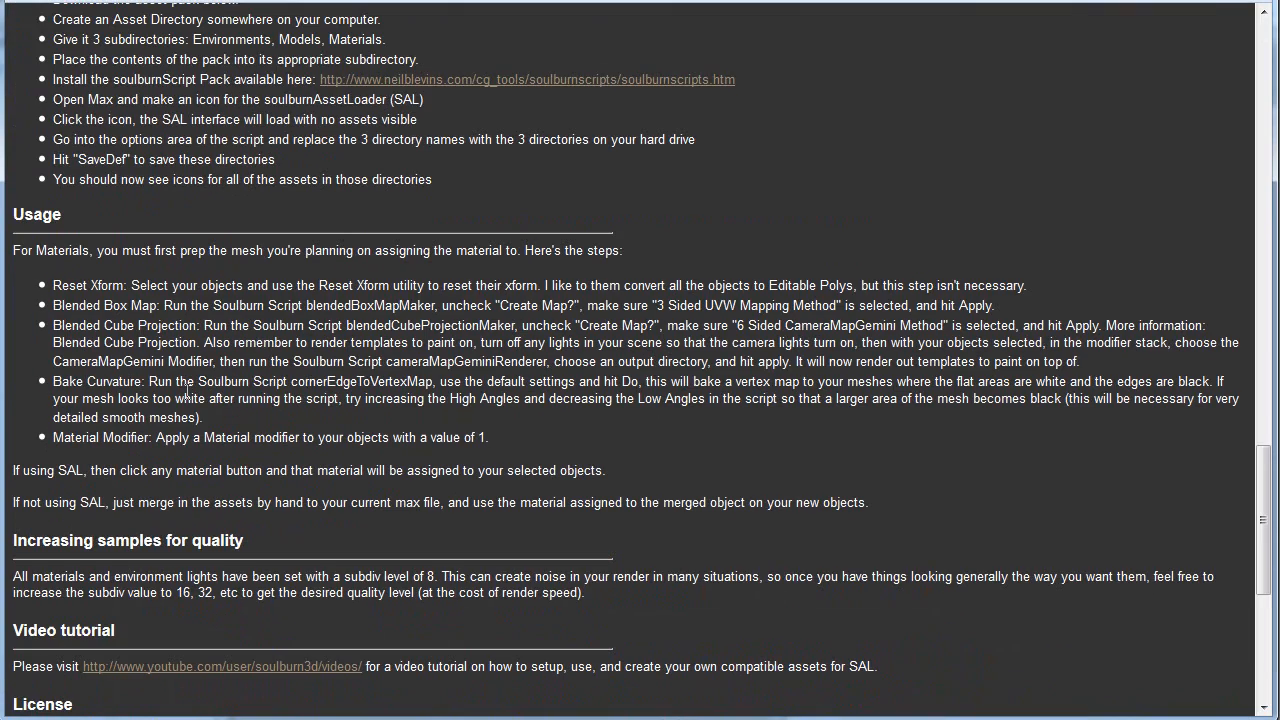
scroll(593, 268, "up", 11)
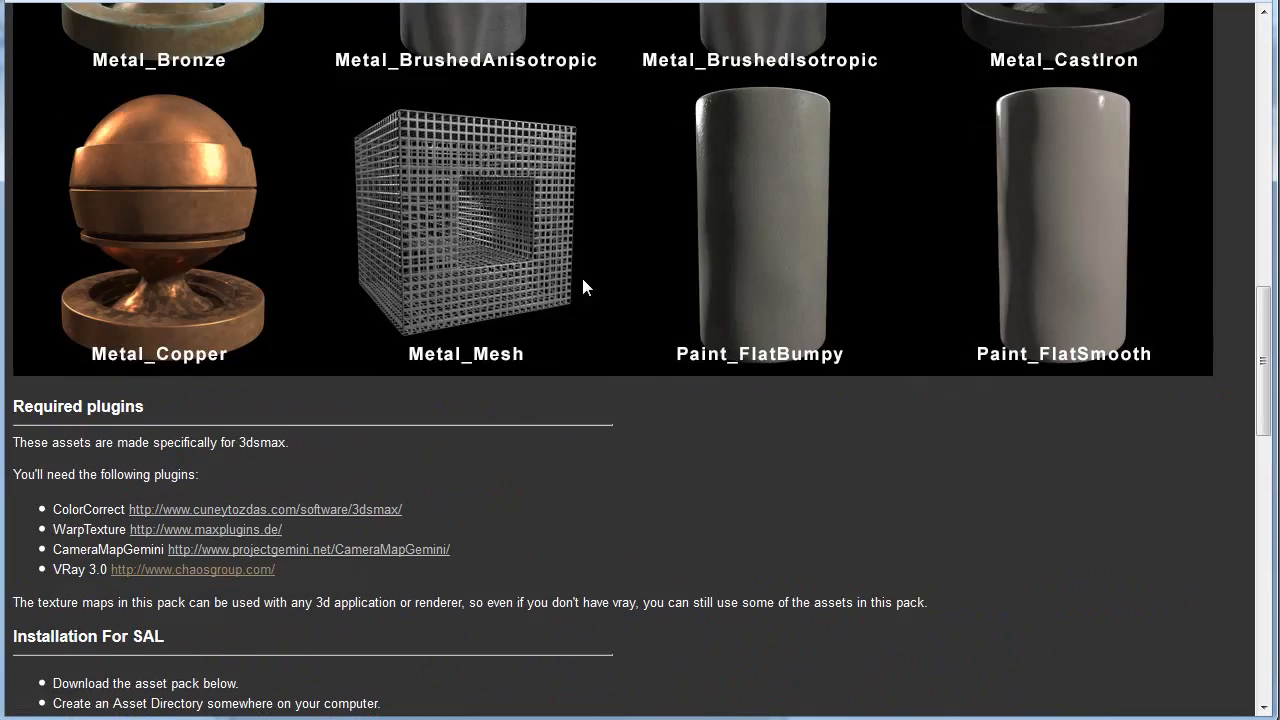
scroll(514, 392, "up", 4)
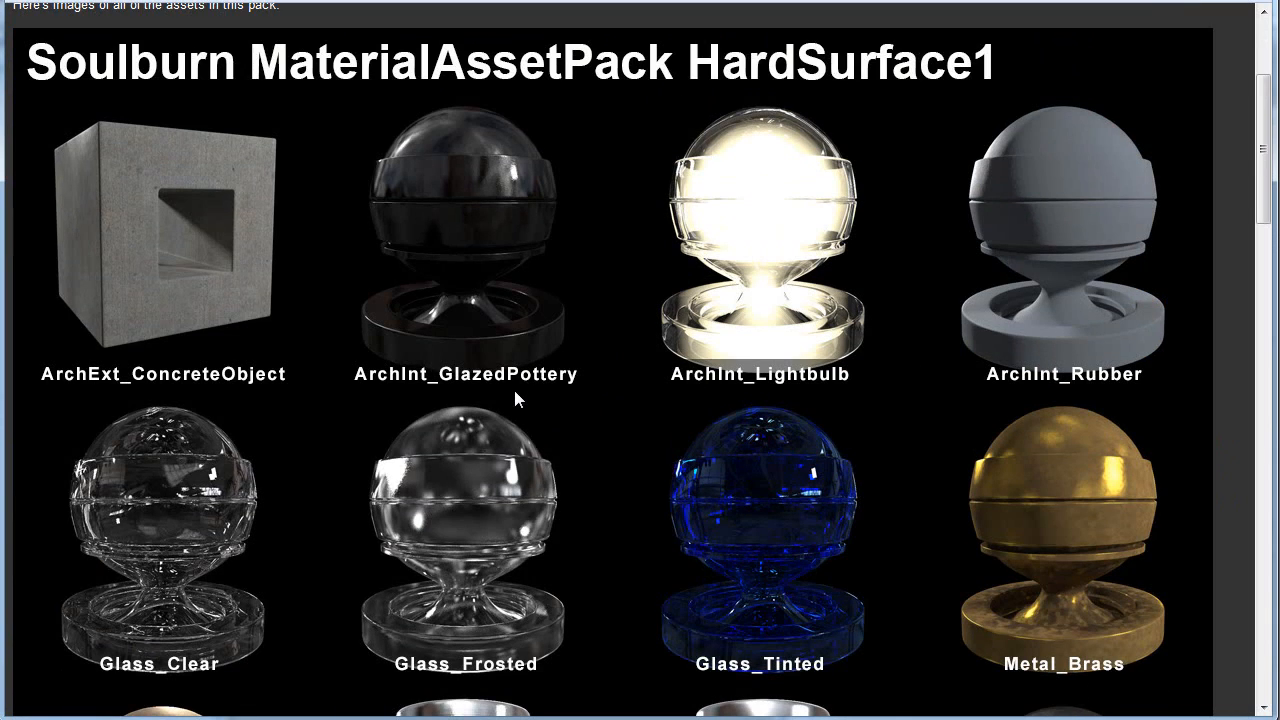
Step: Examine the architectural, glass, metal and paint materials in the HardSurface1 gallery once more
scroll(528, 383, "down", 12)
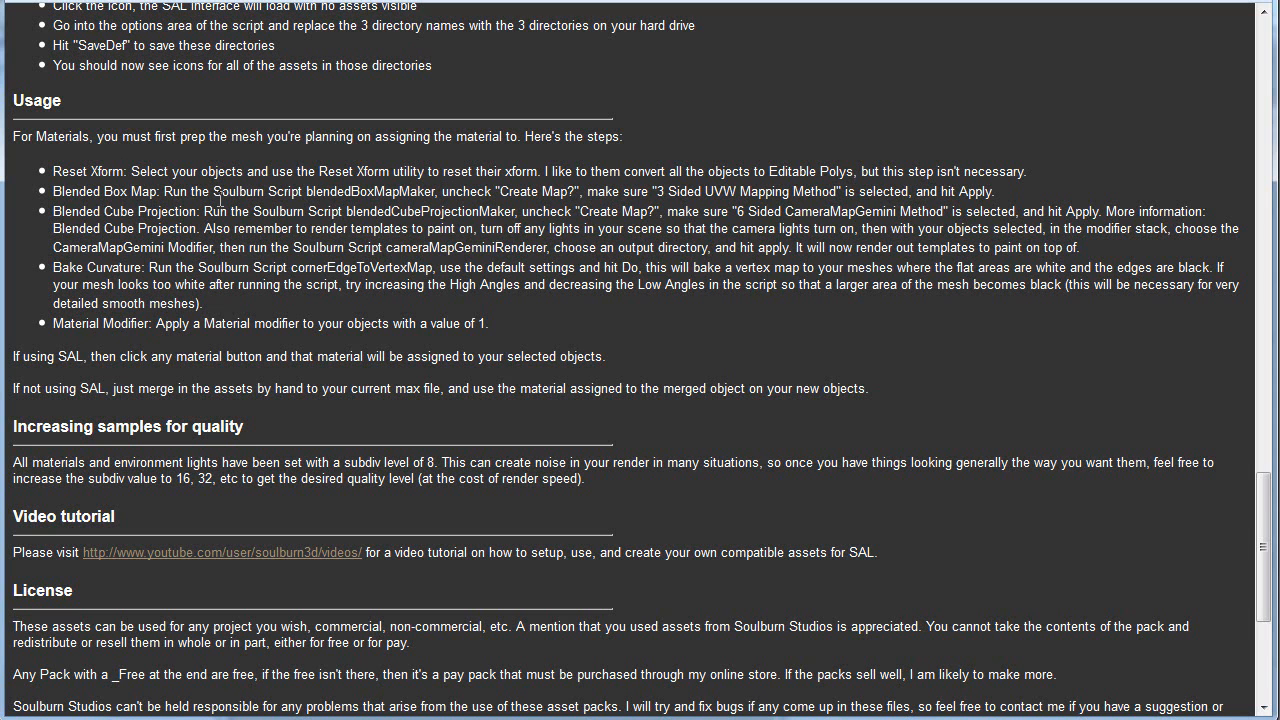
scroll(346, 250, "up", 15)
scroll(345, 244, "up", 4)
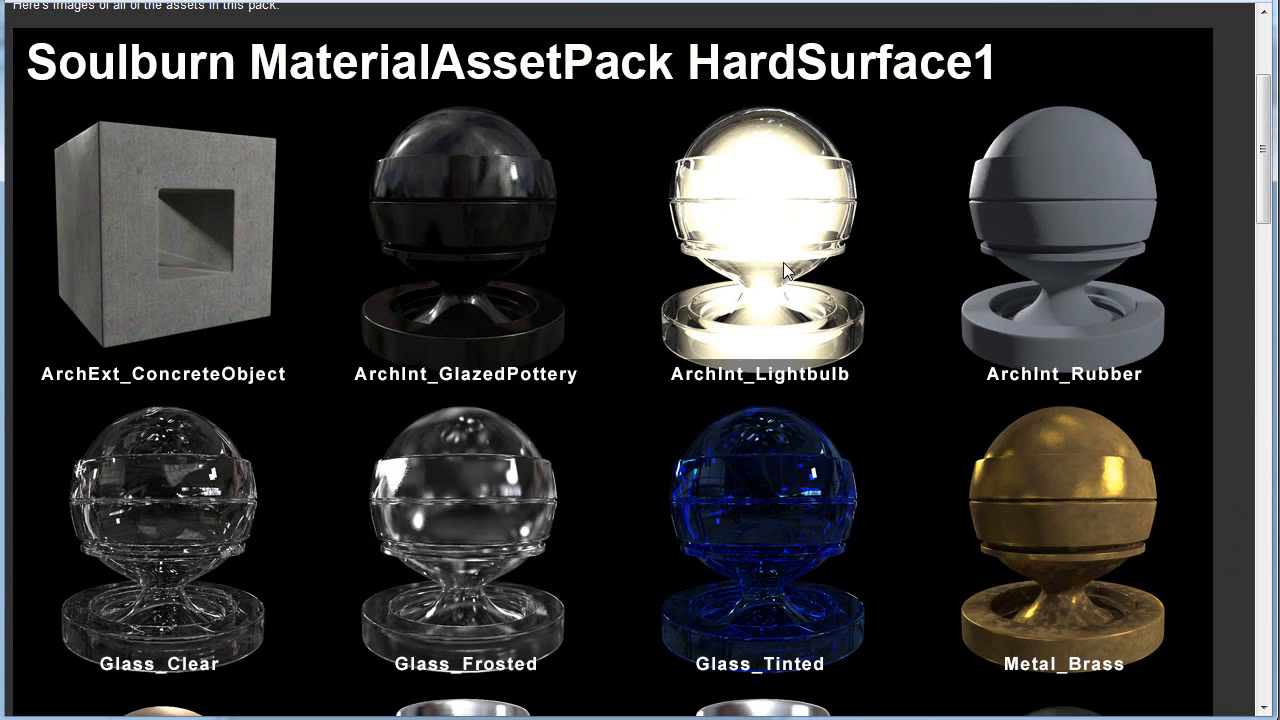
scroll(783, 262, "down", 3)
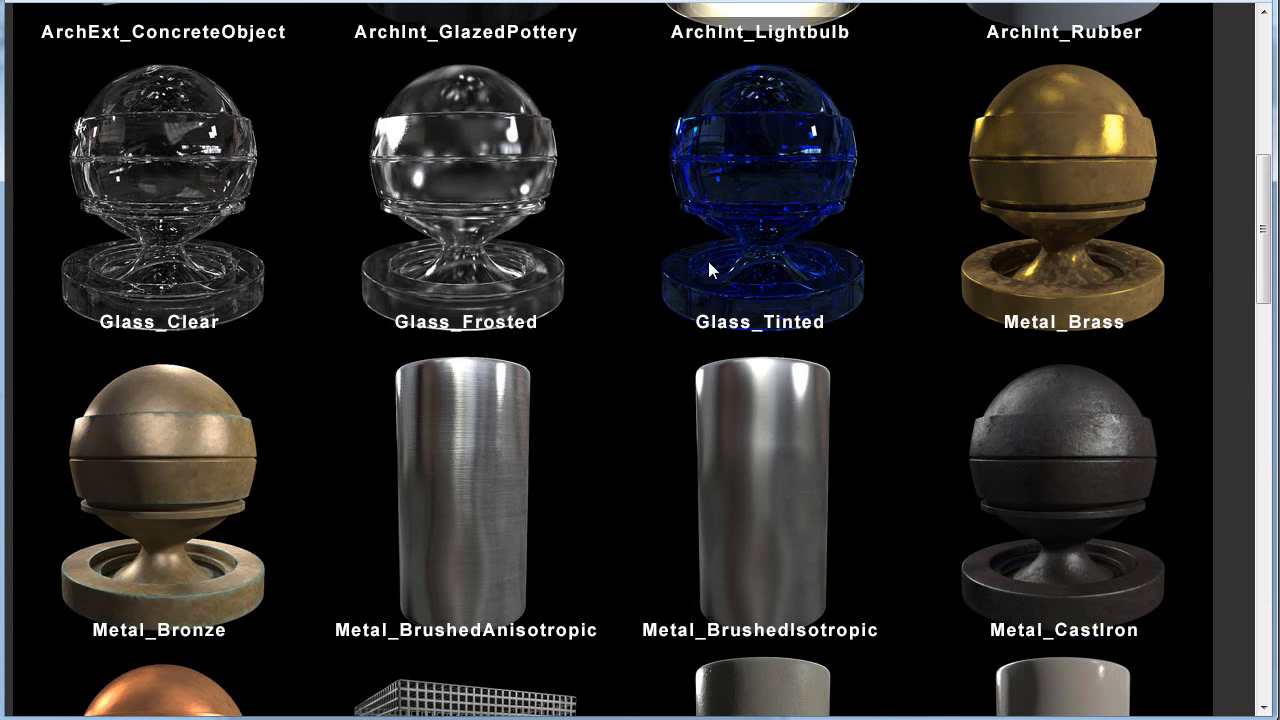
scroll(708, 268, "down", 3)
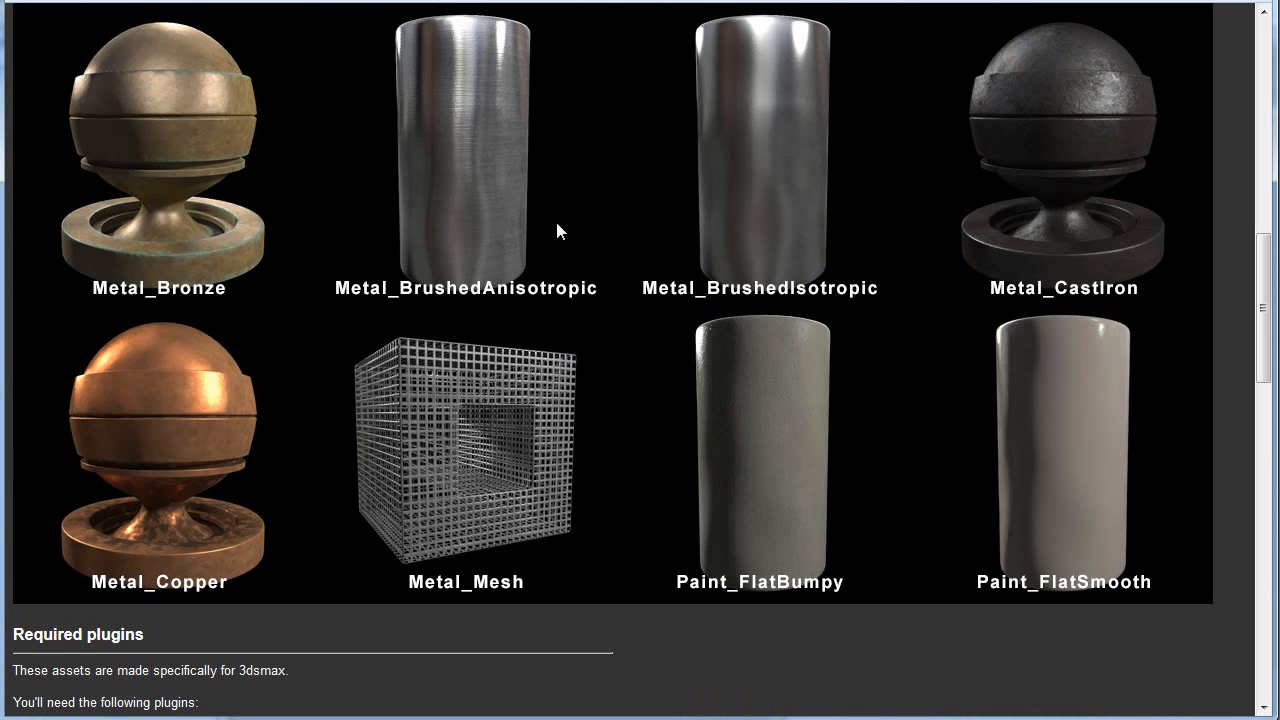
scroll(555, 276, "up", 4)
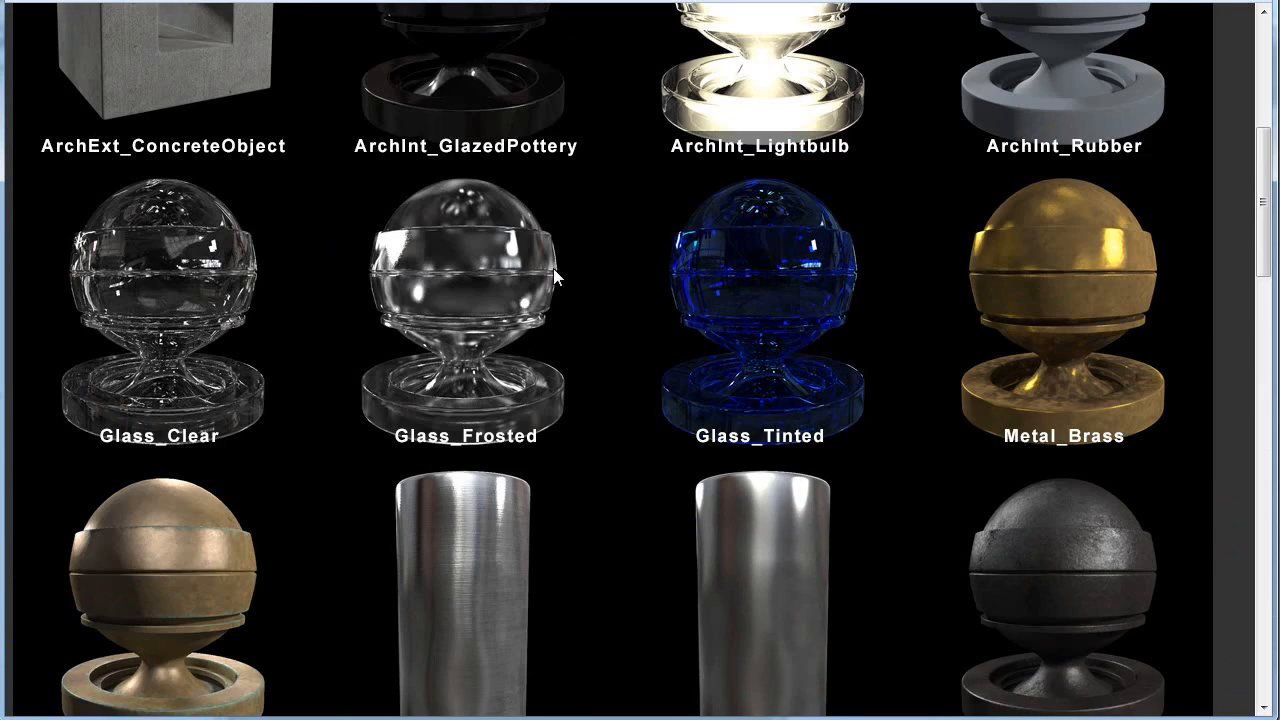
scroll(553, 270, "up", 3)
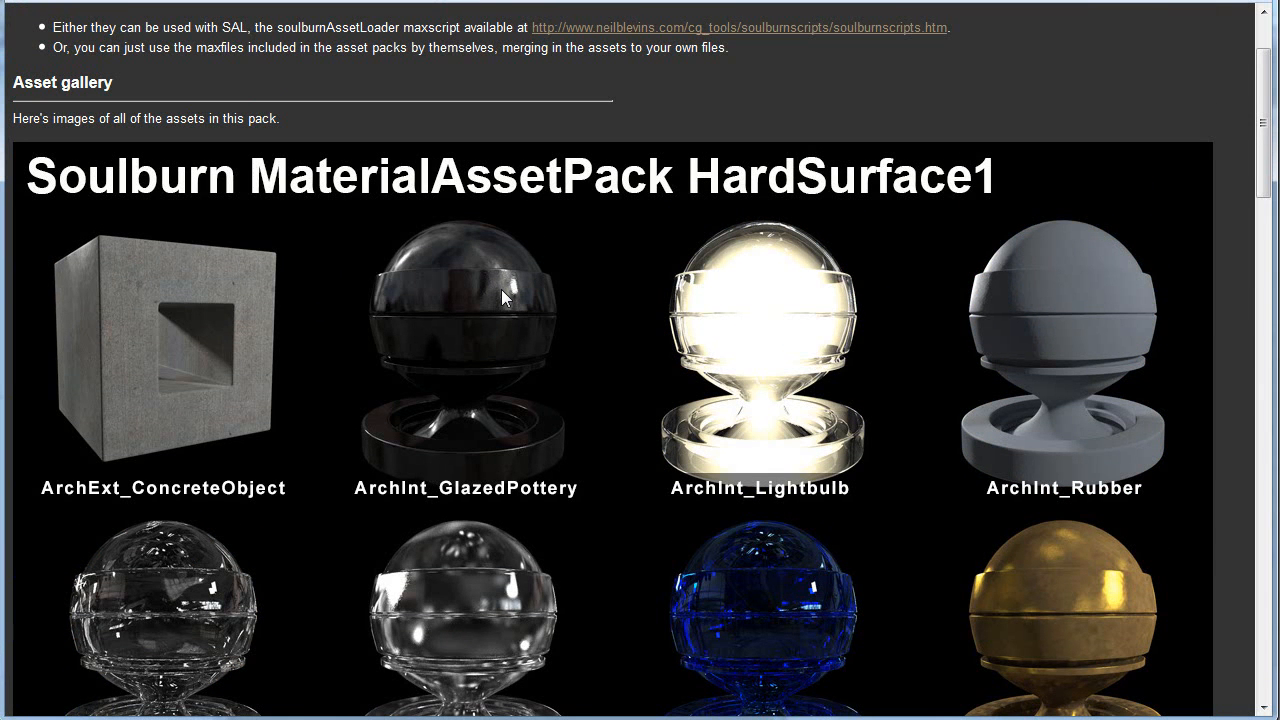
Step: Read the HardSurface1 page's SAL installation steps, mesh preparation instructions and notes on increasing samples for quality
scroll(470, 330, "down", 14)
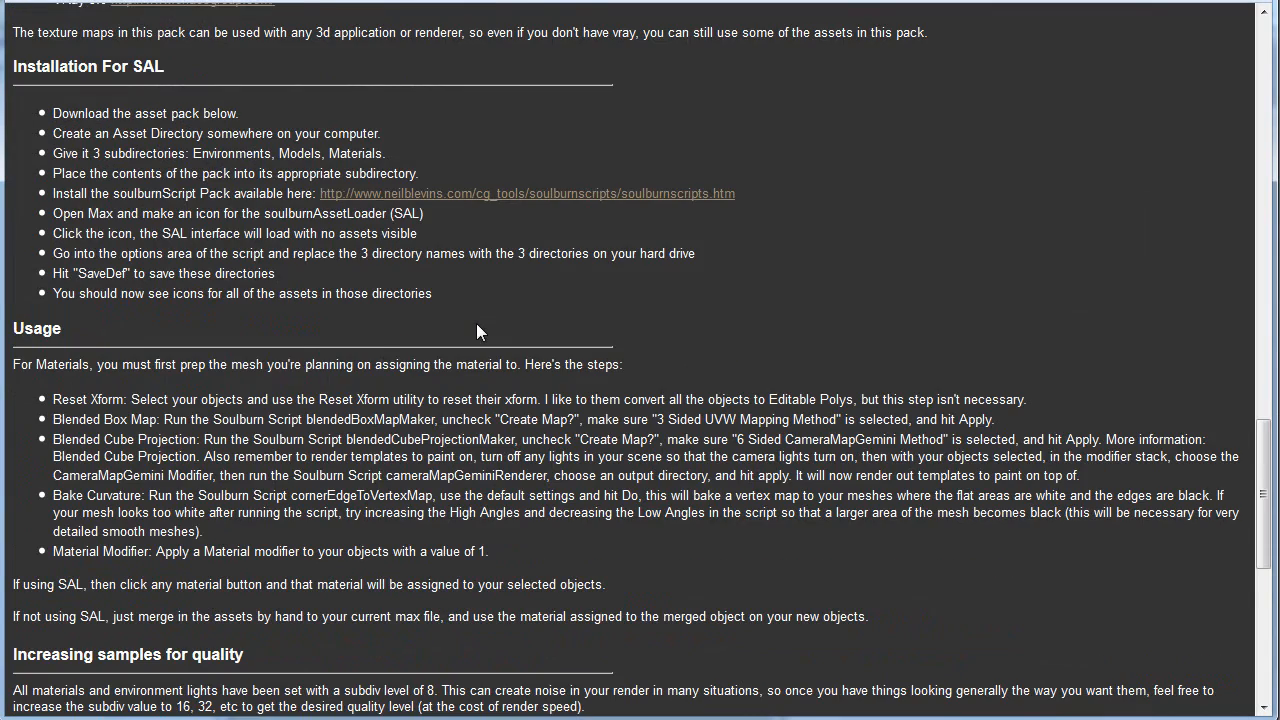
scroll(476, 323, "down", 1)
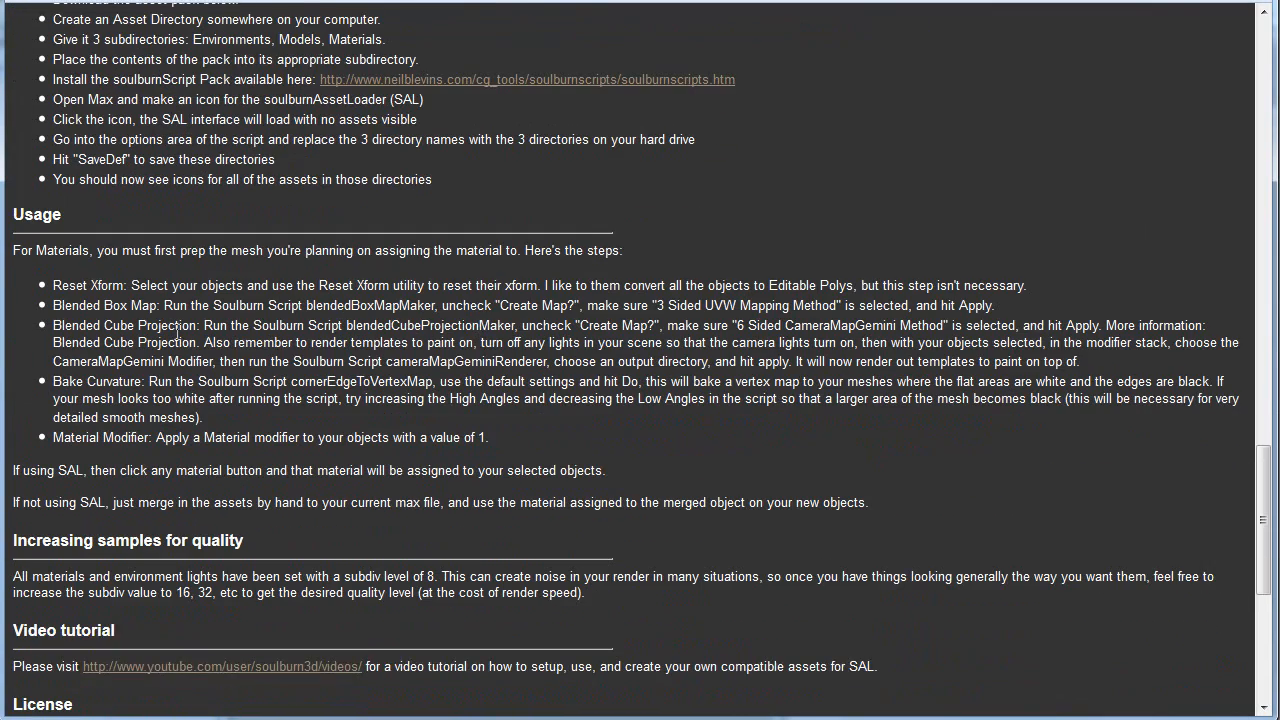
scroll(350, 348, "down", 1)
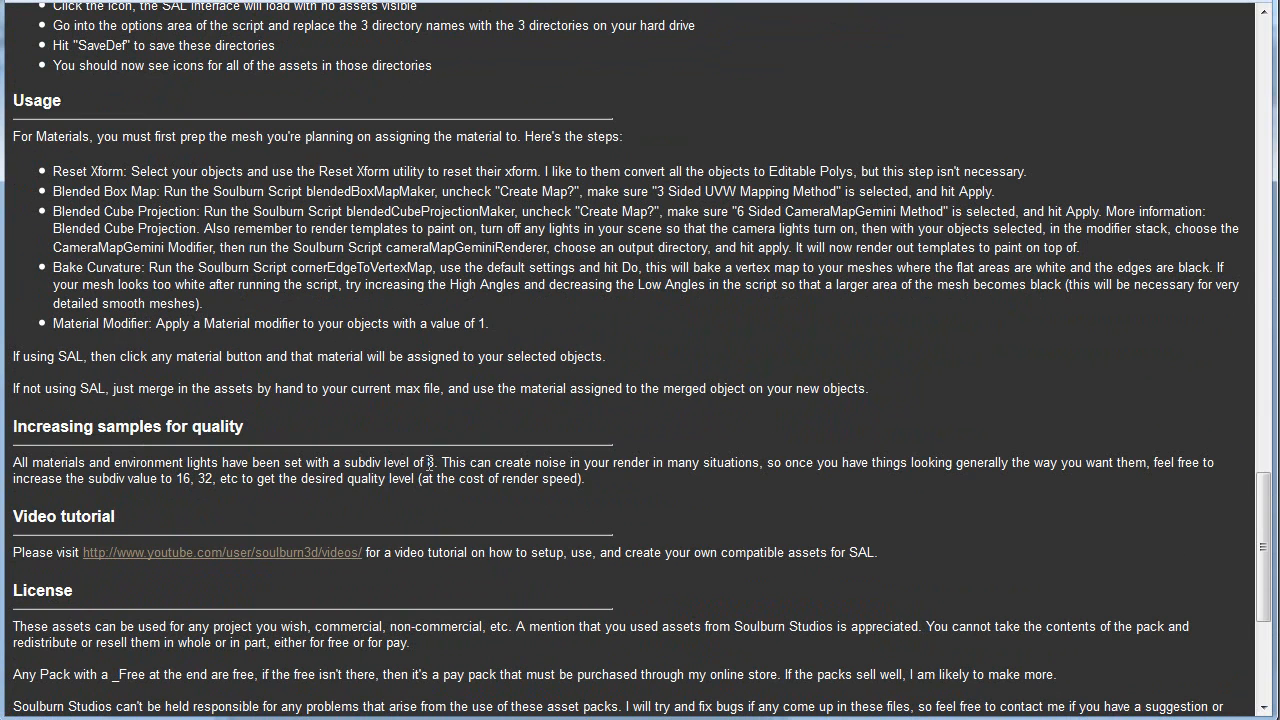
scroll(524, 390, "up", 15)
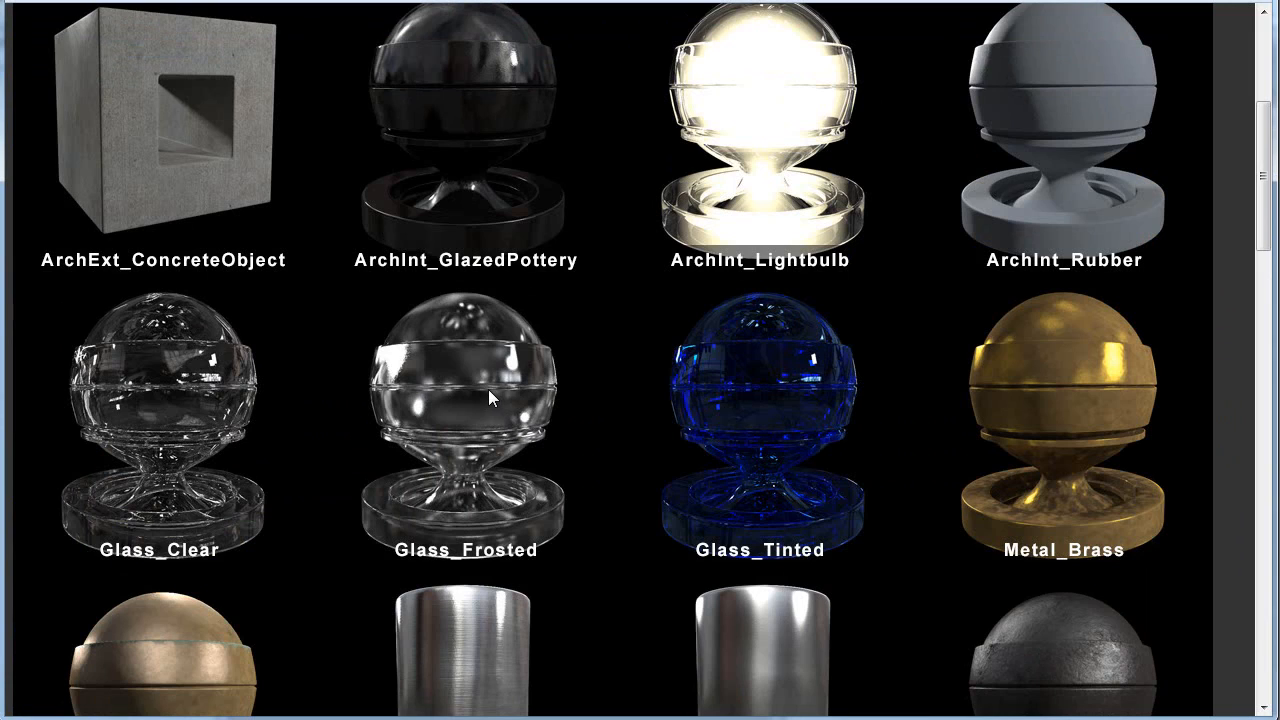
scroll(497, 397, "down", 15)
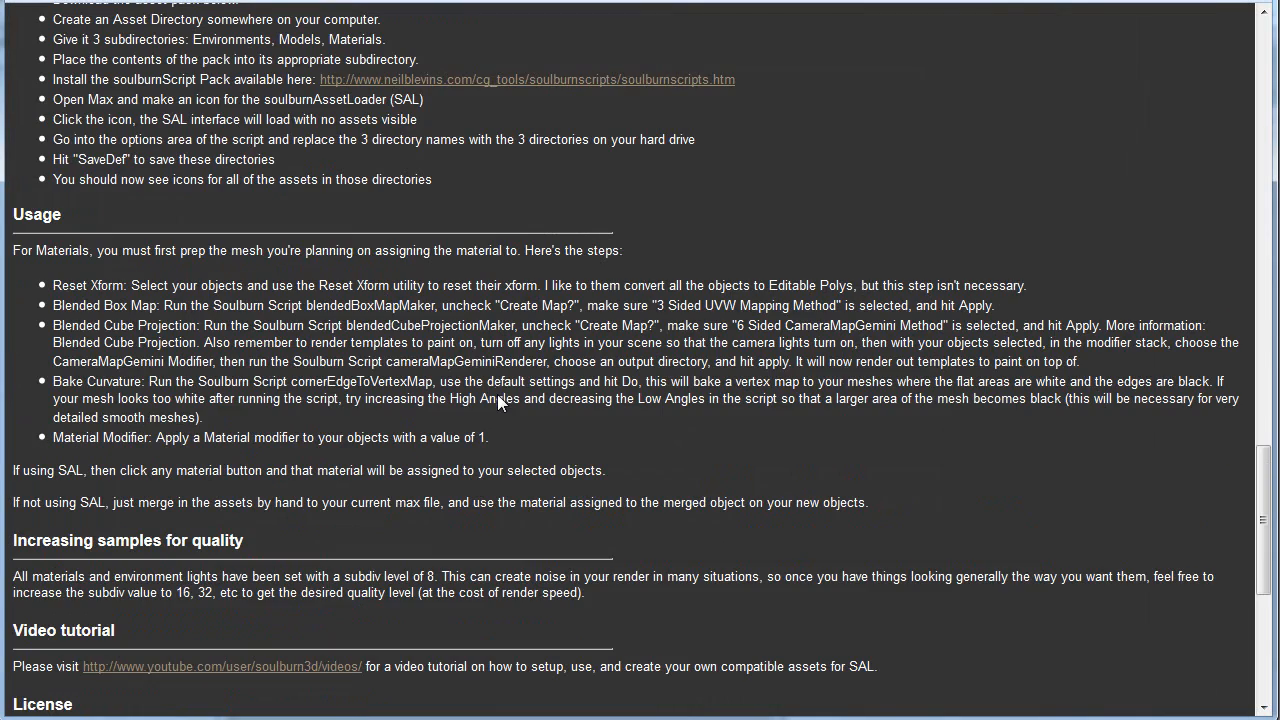
scroll(340, 437, "down", 3)
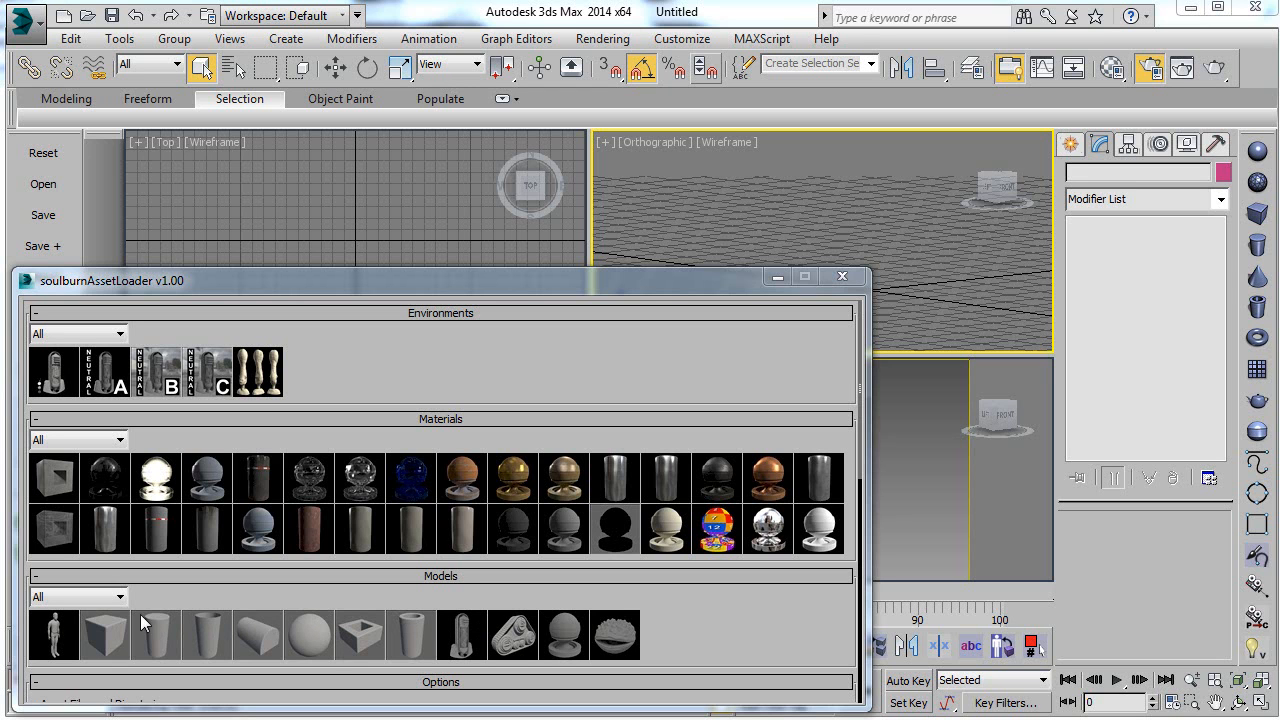
Step: Switch to 3ds Max and load the People_SixFootMan model into the scene from soulburnAssetLoader
left_click(60, 638)
middle_click_drag(893, 289, 929, 305)
scroll(947, 304, "up", 4)
scroll(955, 306, "up", 2)
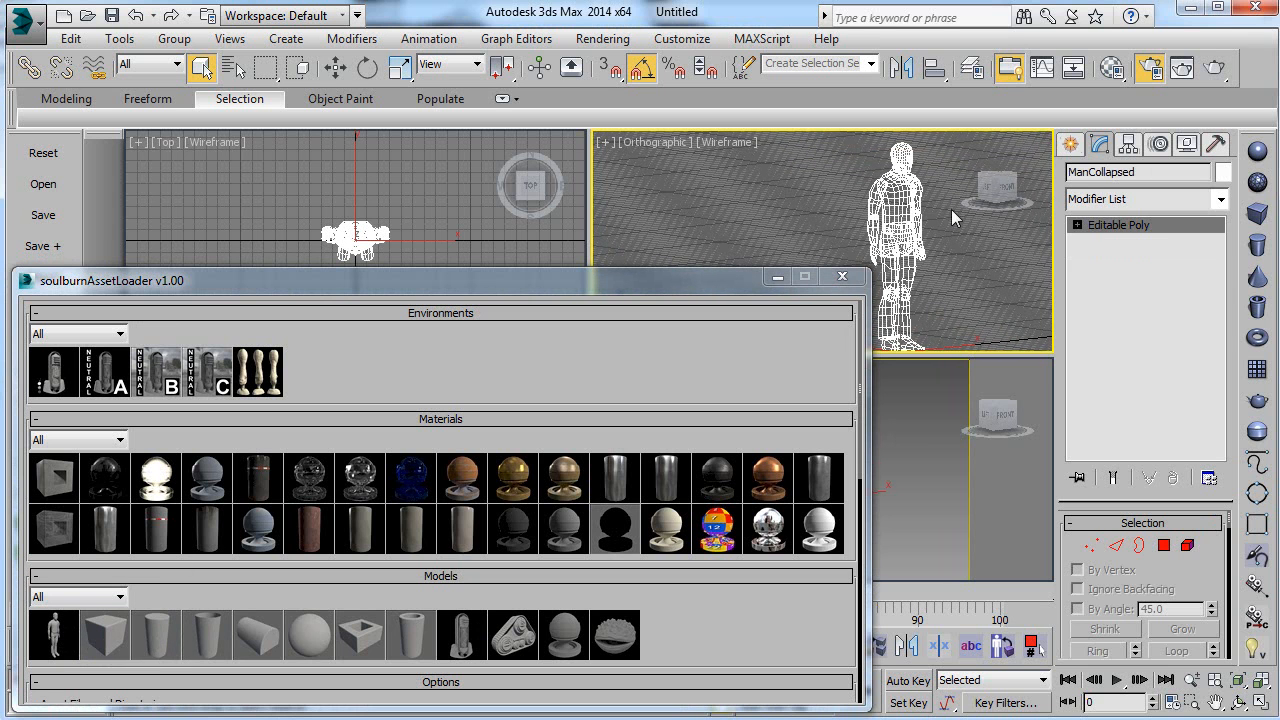
scroll(909, 240, "down", 4)
middle_click_drag(909, 240, 938, 230)
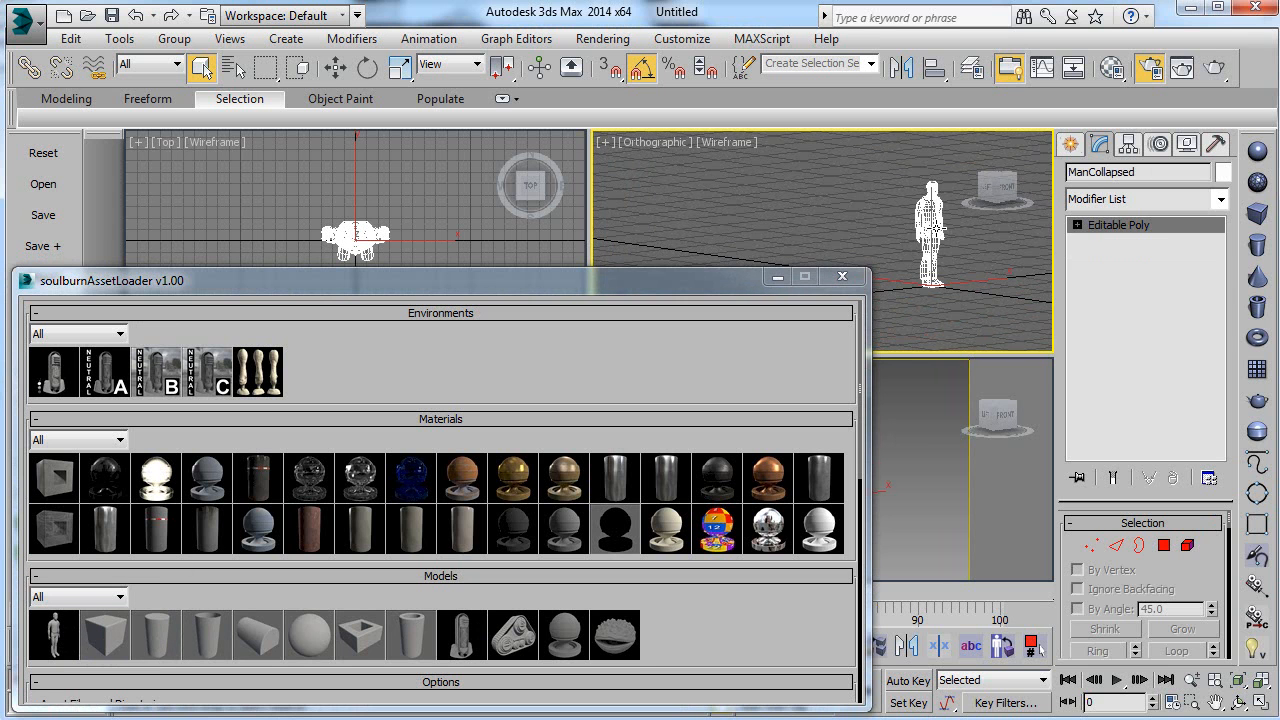
Step: Minimize the asset loader and create a box about 86 long and 98 wide beside the man for scale comparison
left_click(1073, 146)
left_click(777, 276)
left_click(1105, 271)
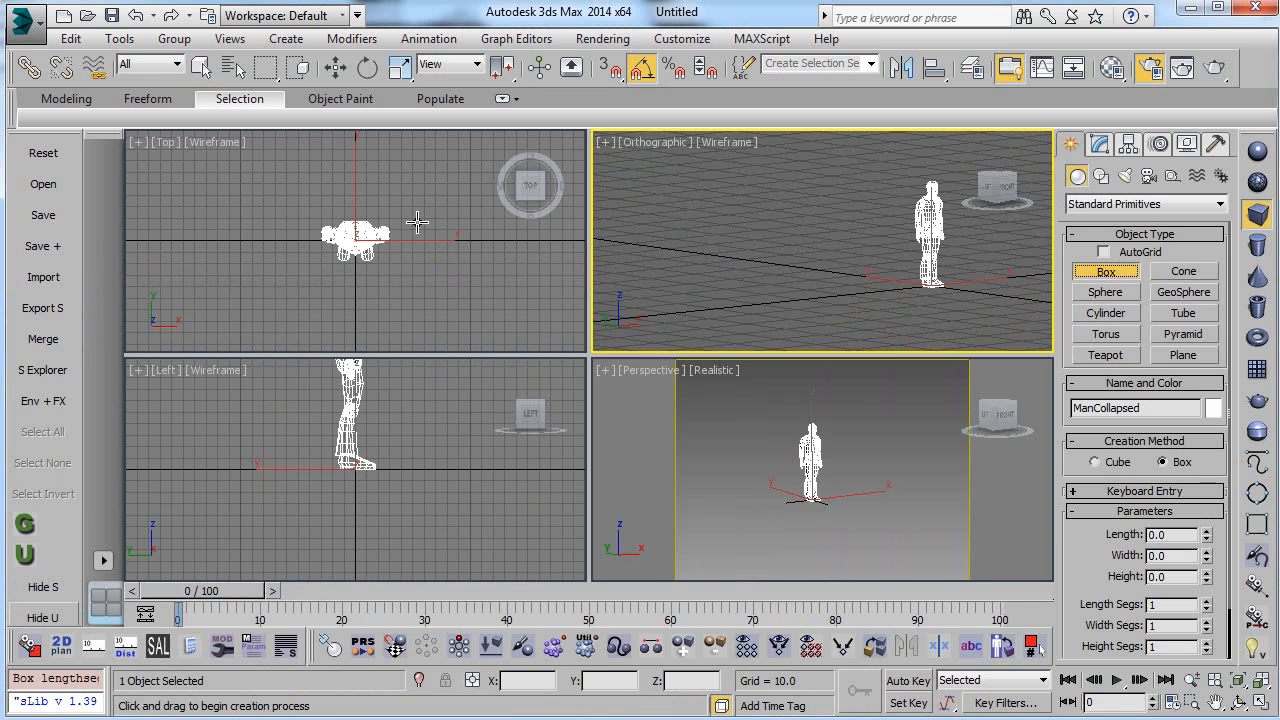
left_click_drag(195, 193, 308, 293)
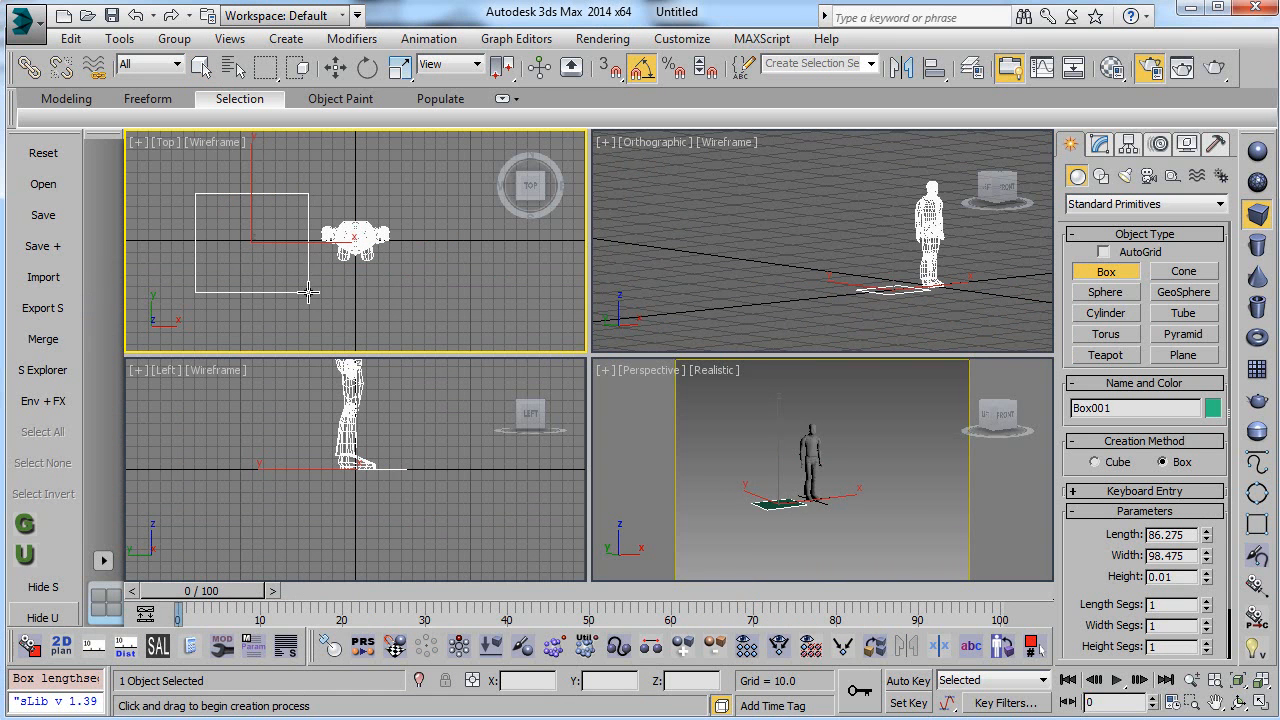
left_click(321, 177)
key("w")
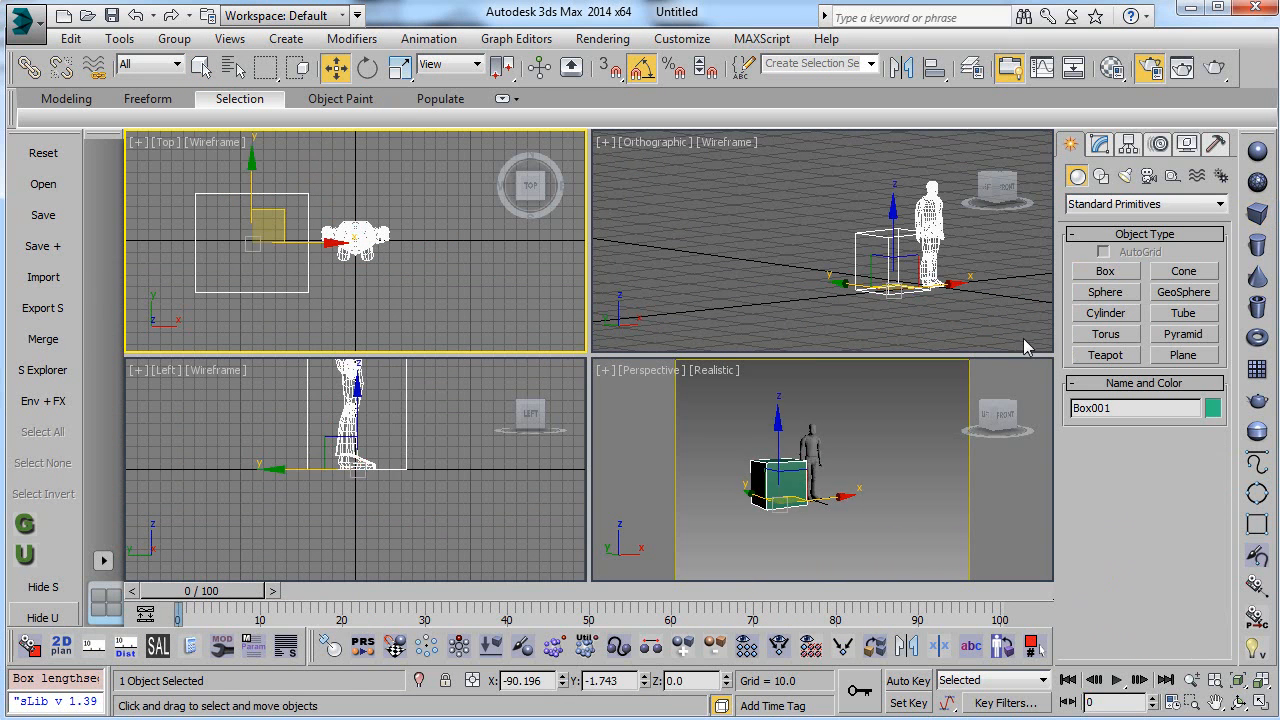
left_click(904, 332)
left_click(898, 292)
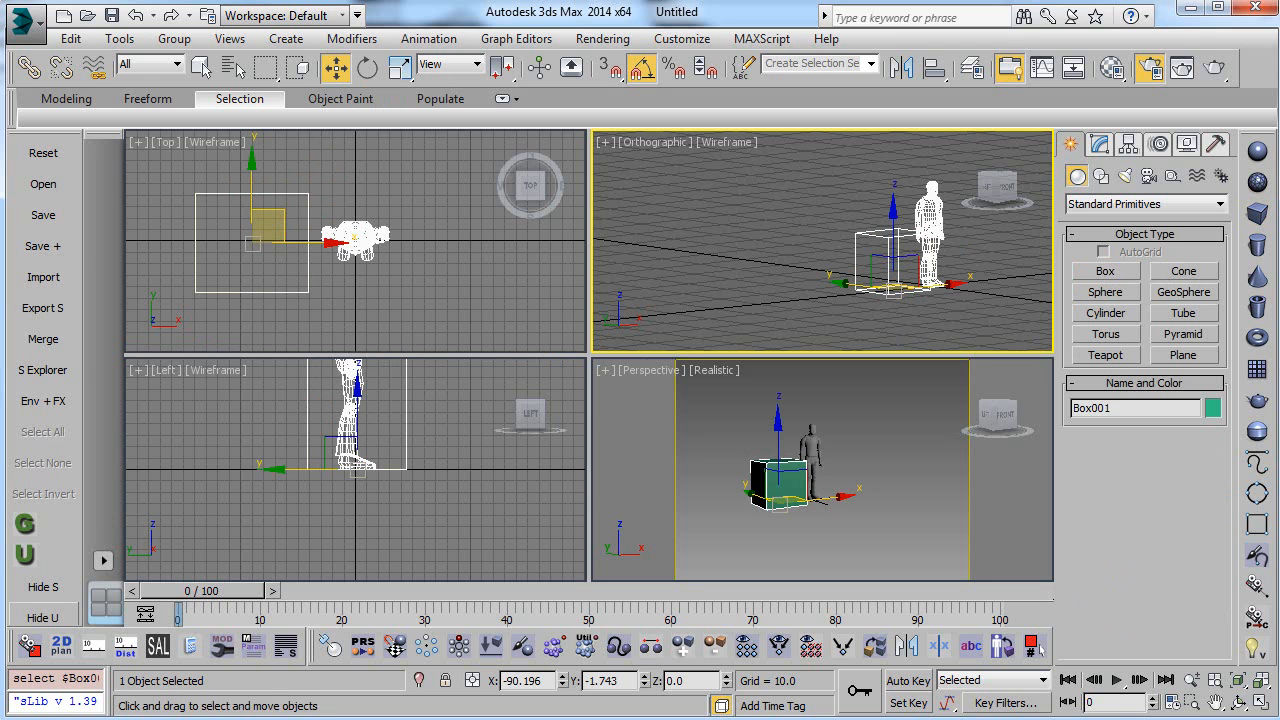
Step: Reopen soulburnAssetLoader and delete the box and the six-foot man from the scene
left_click(158, 646)
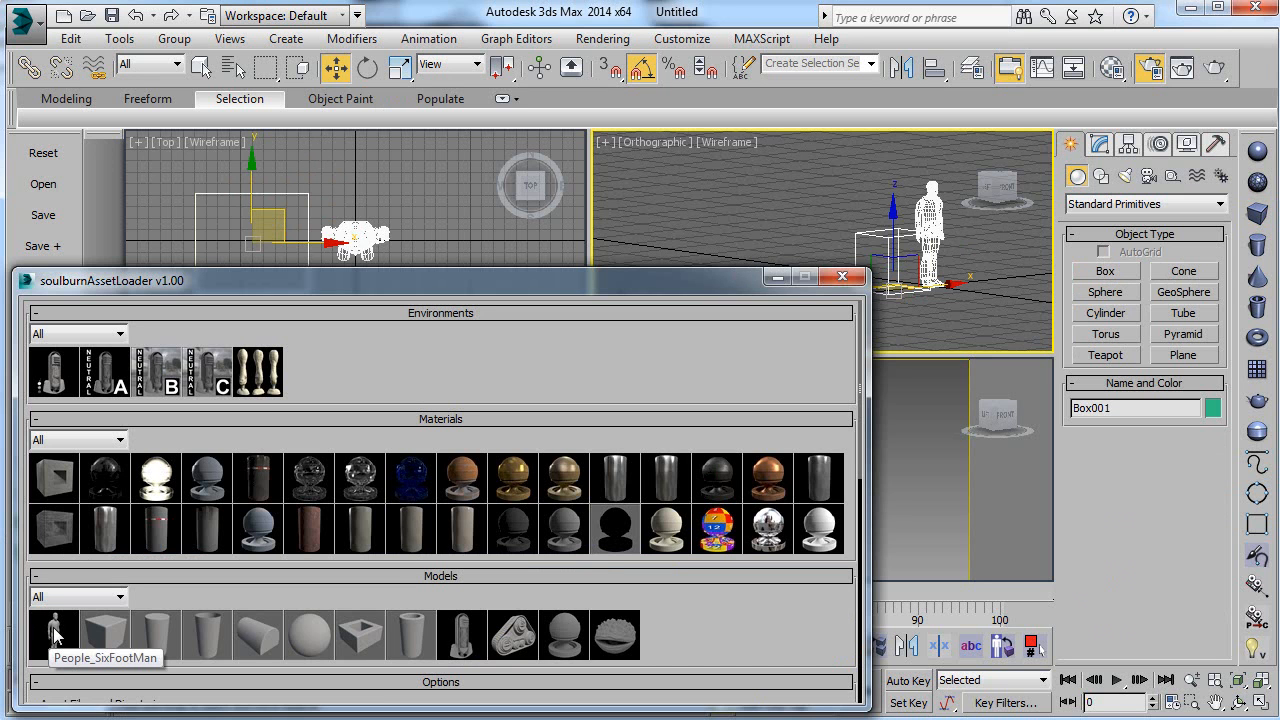
left_click_drag(55, 637, 852, 240)
left_click(875, 252)
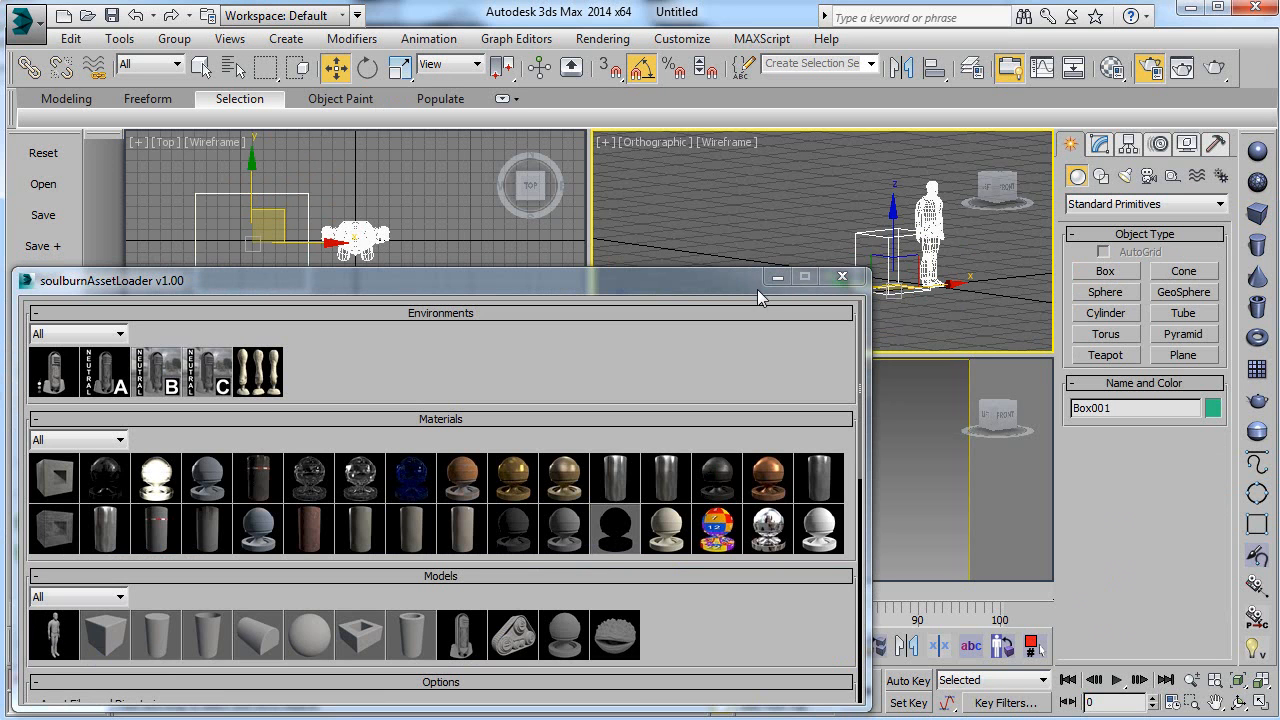
left_click(855, 204)
left_click(869, 245)
key("Delete")
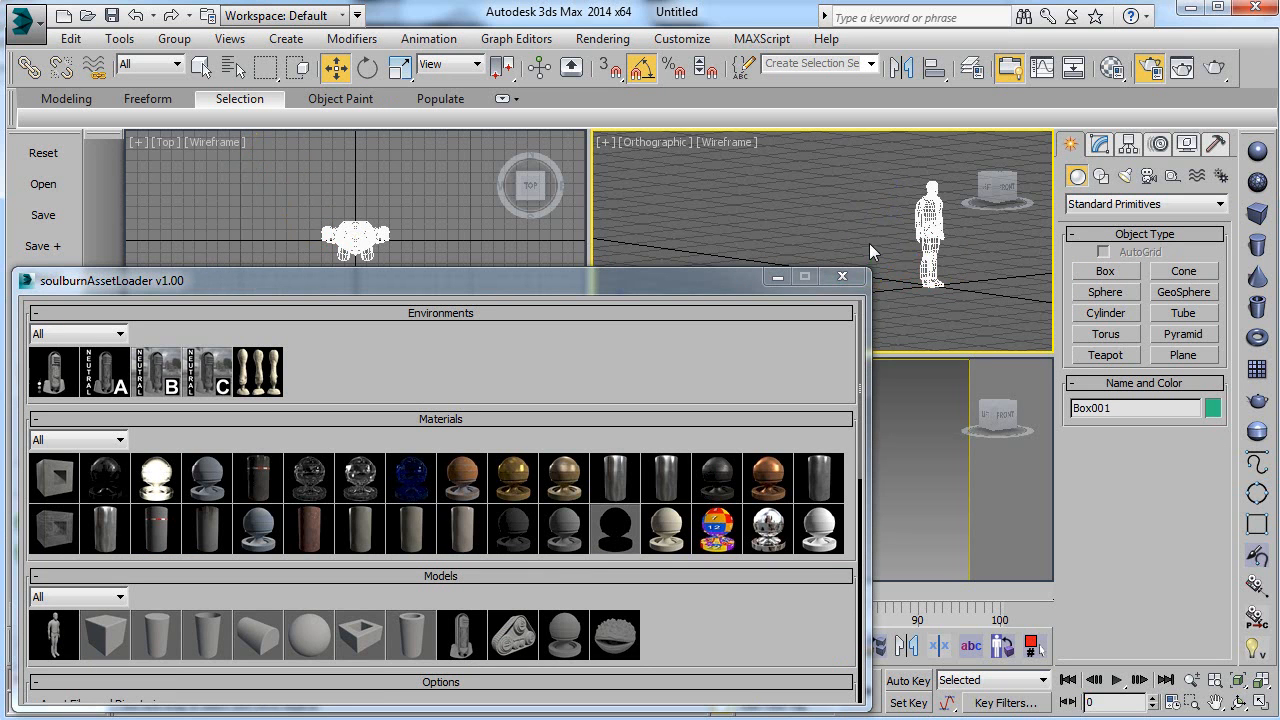
left_click(919, 222)
key("Delete")
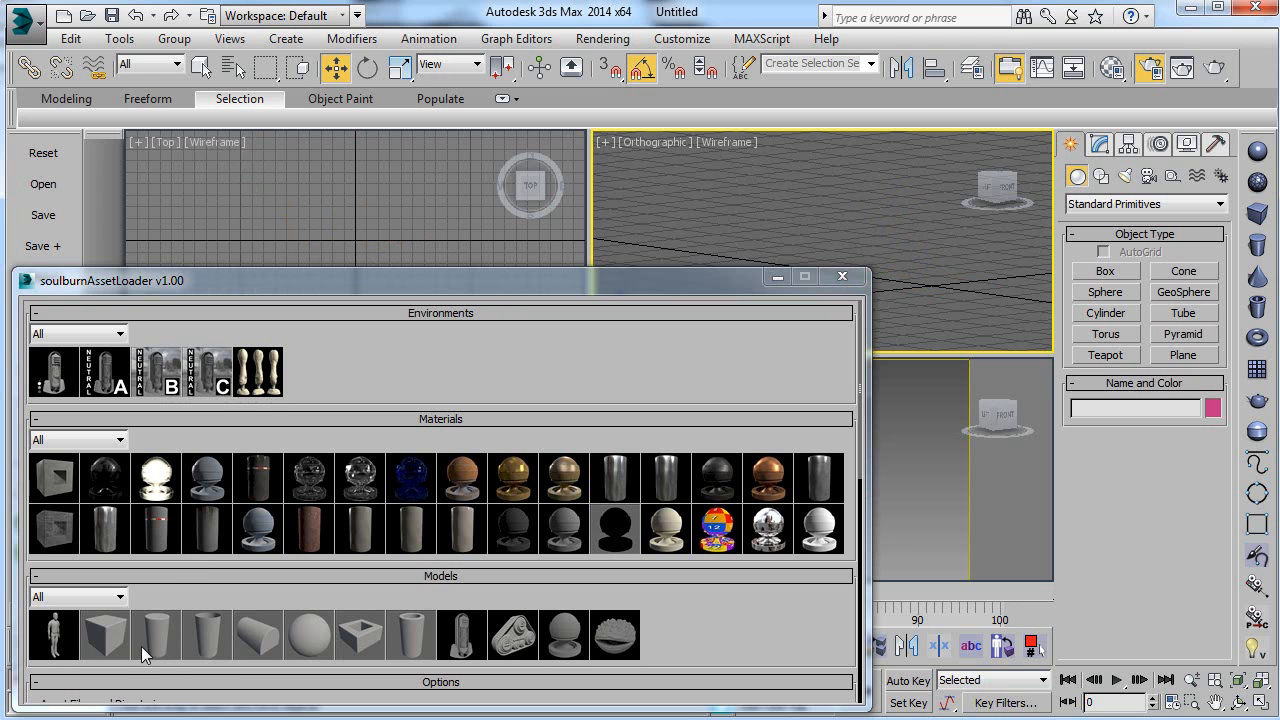
Step: Load the subdivided box model from the asset loader and inspect its rounded edges with shading on in the Orthographic viewport
left_click(104, 632)
left_click(915, 262)
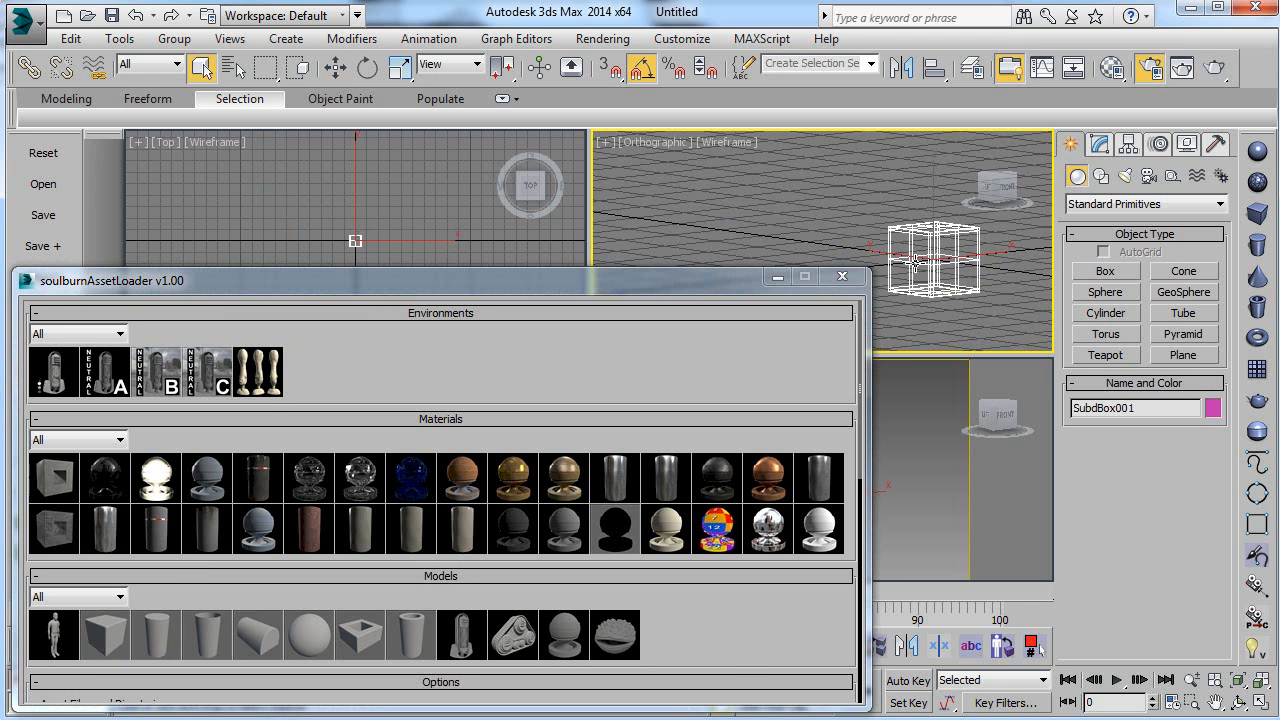
key("F3")
scroll(915, 250, "up", 5)
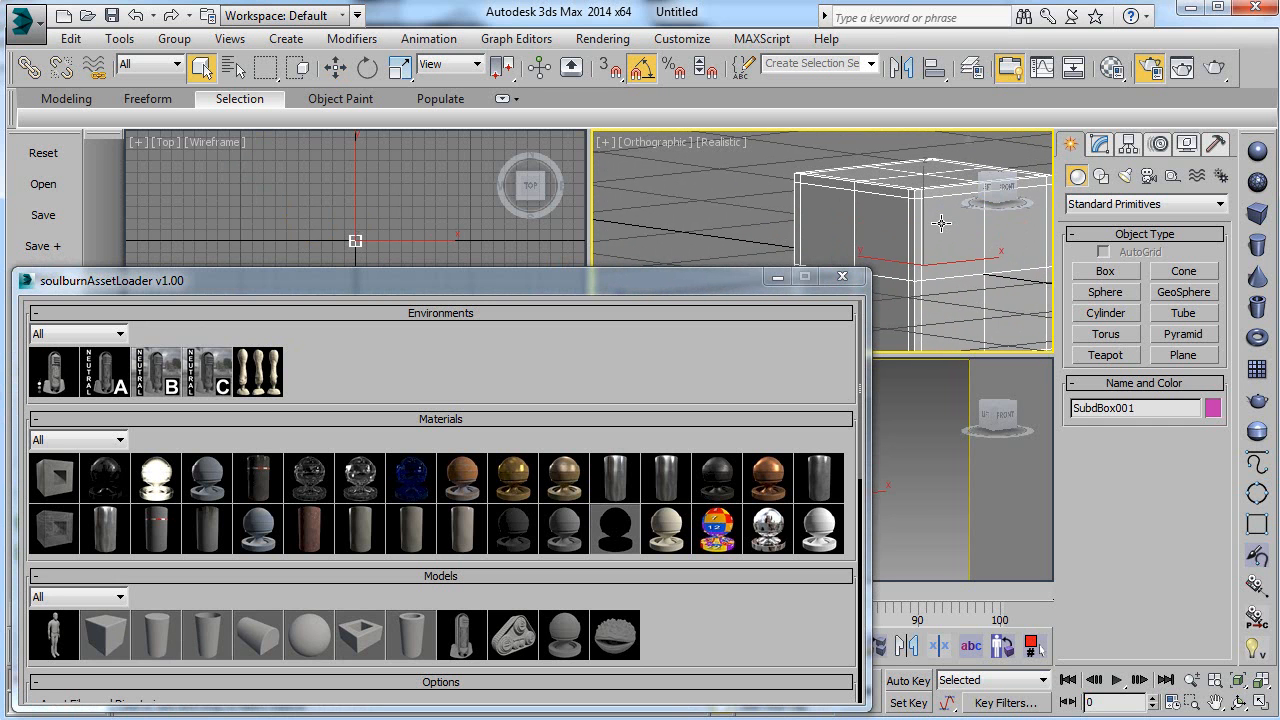
left_click(768, 190)
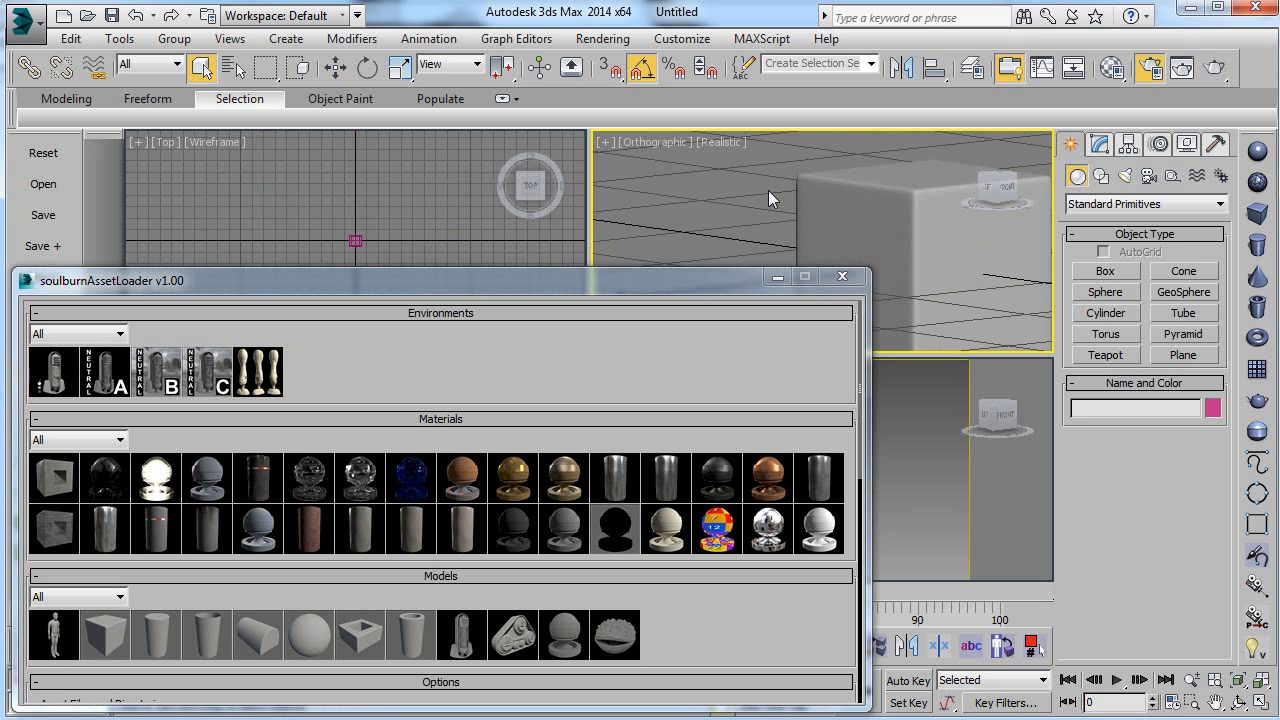
left_click(903, 202)
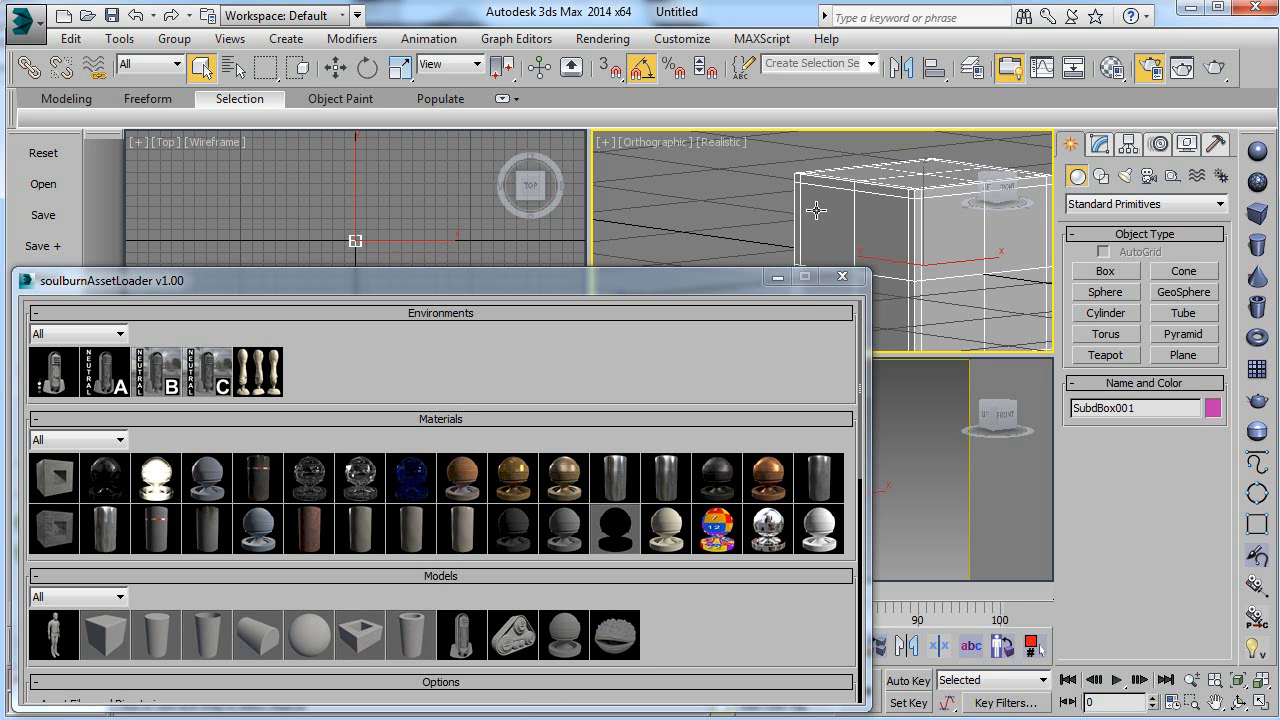
Step: Delete the subdivided box and load the material test ball model in its place
key("Delete")
left_click(570, 630)
scroll(890, 291, "down", 3)
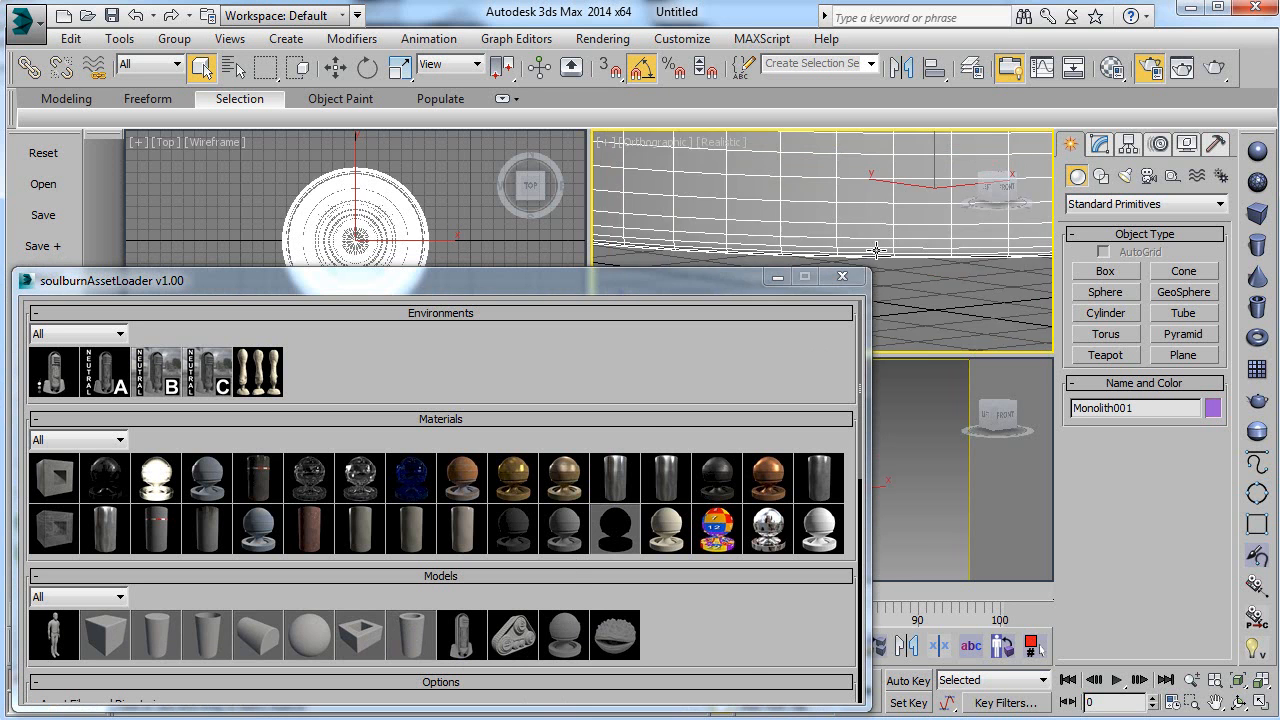
scroll(889, 290, "down", 5)
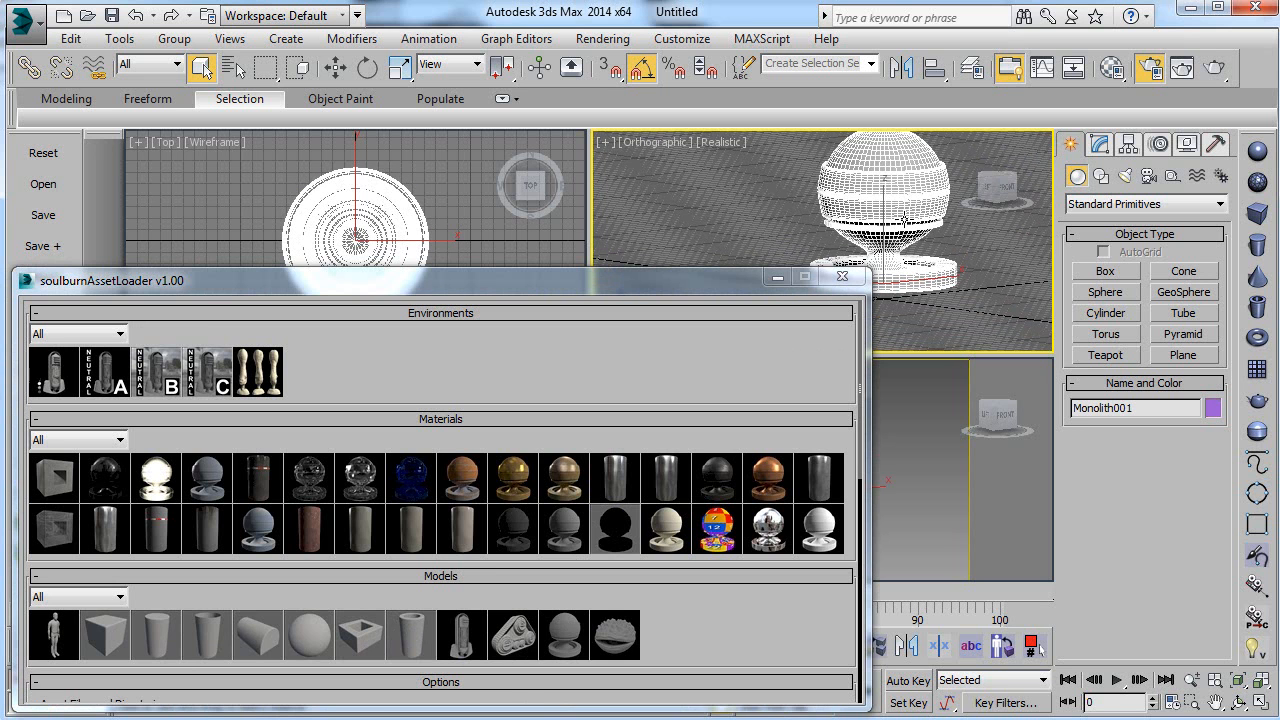
Step: Replace the material test ball with the subdivided box model and move the box away from the origin, toward negative X and positive Y
key("Delete")
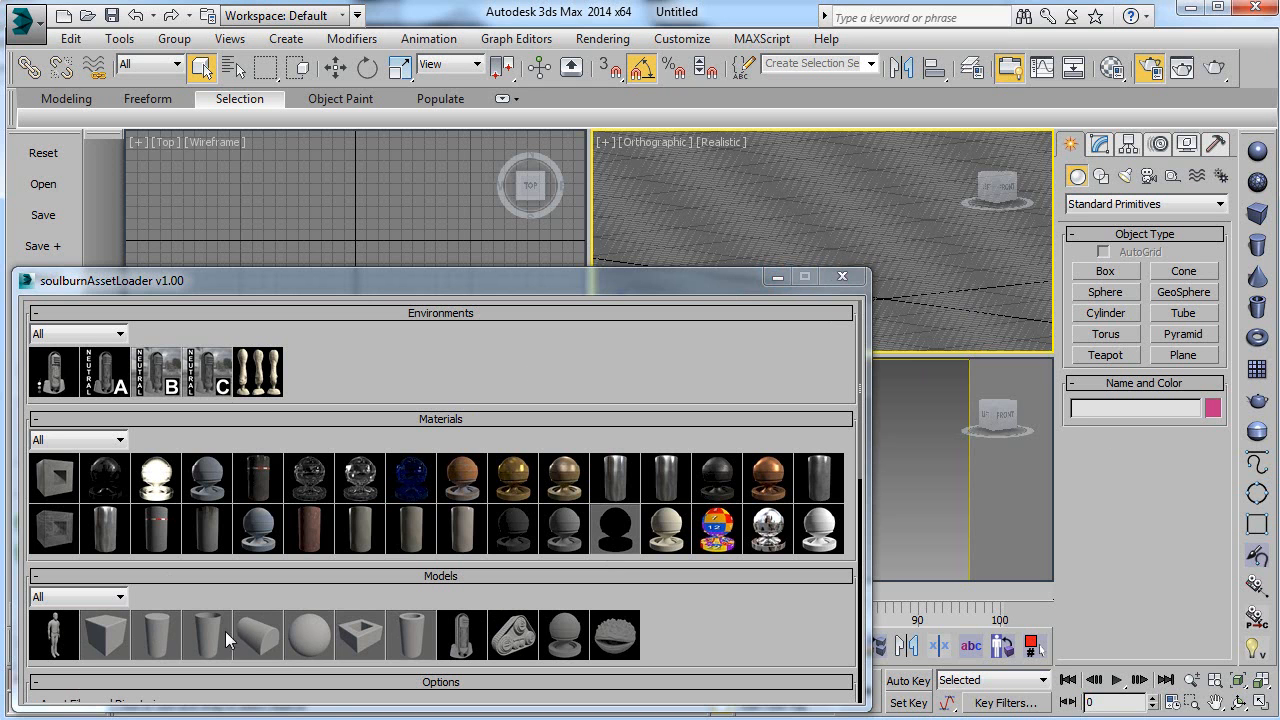
left_click(122, 634)
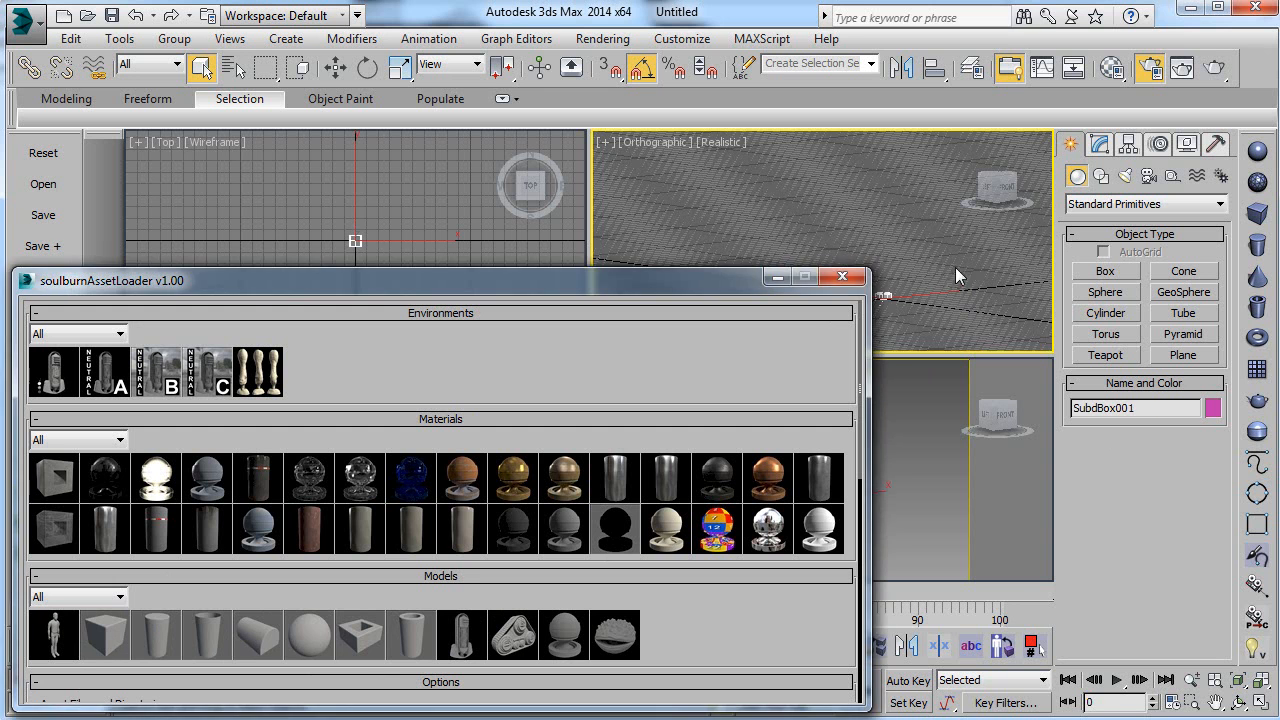
scroll(945, 252, "up", 5)
middle_click_drag(921, 236, 931, 246)
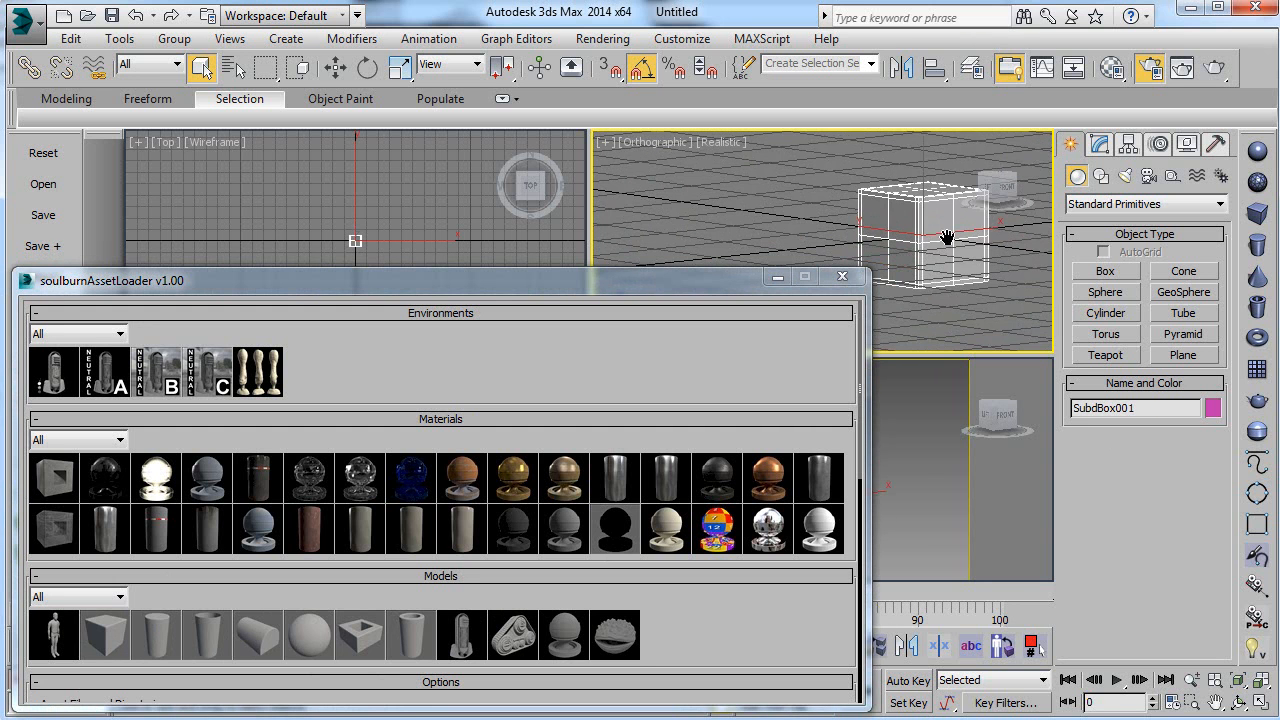
key("w")
left_click_drag(924, 243, 684, 191)
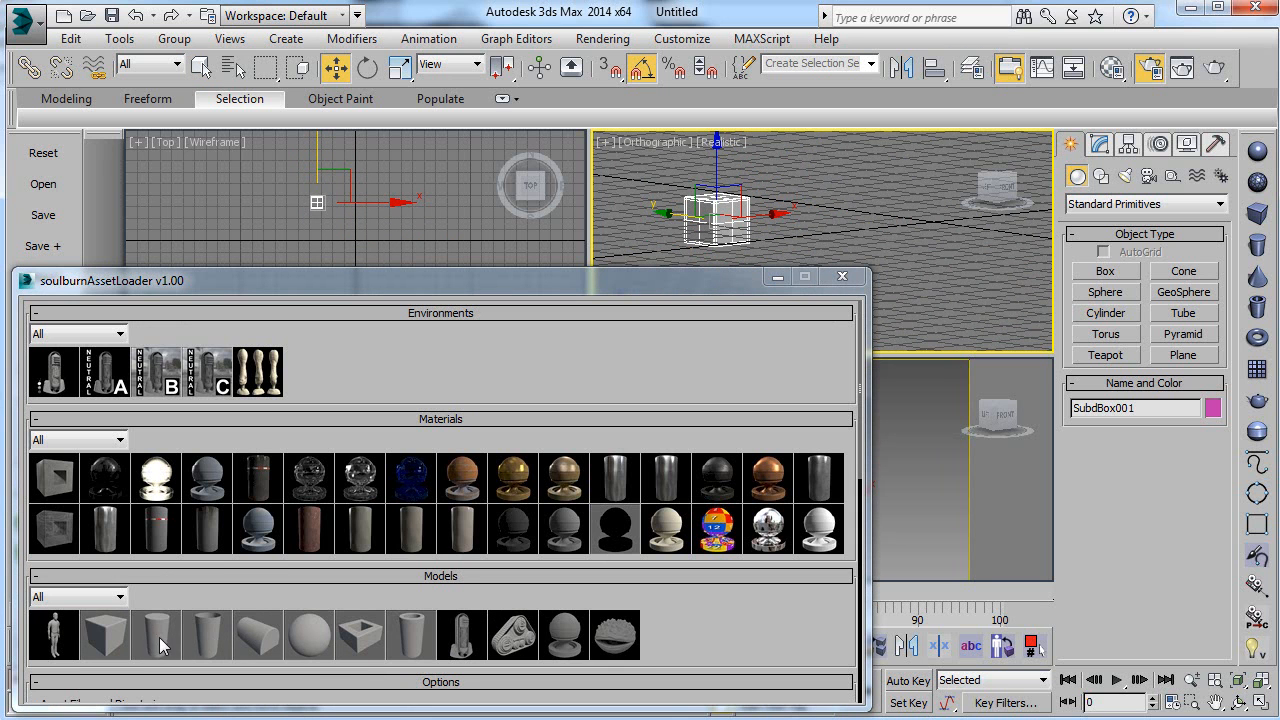
scroll(674, 207, "up", 3)
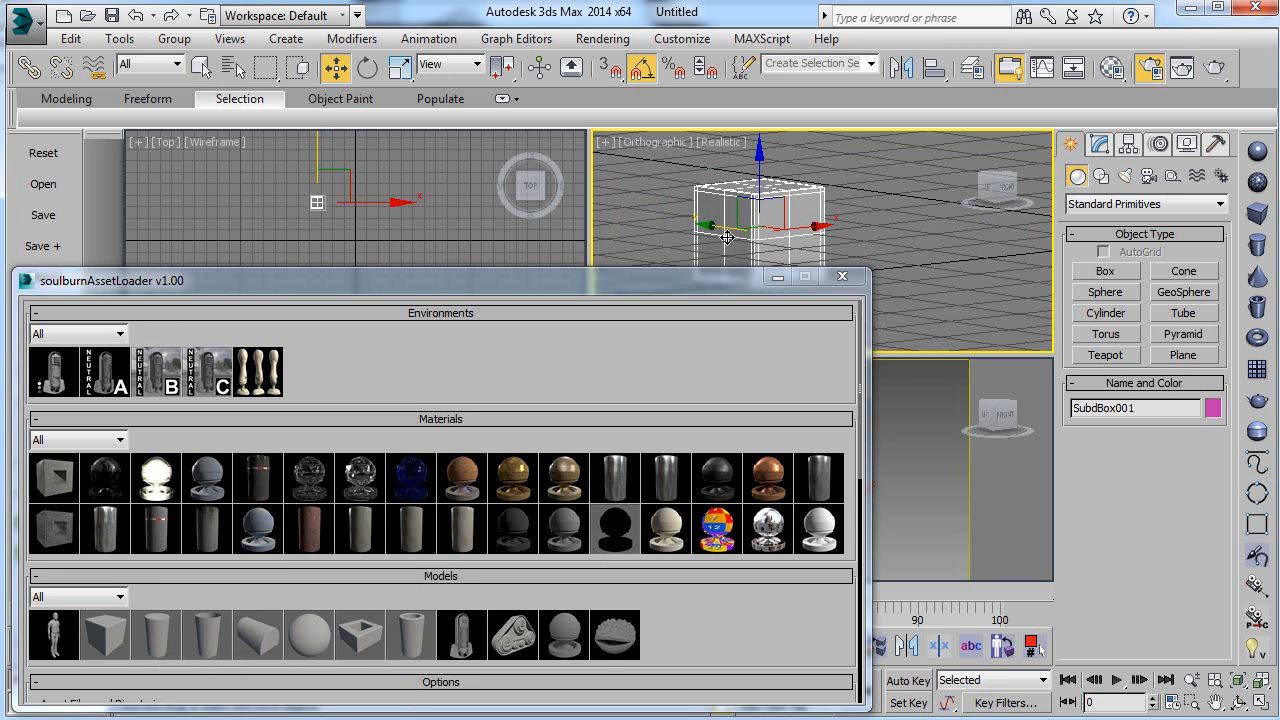
scroll(714, 218, "down", 3)
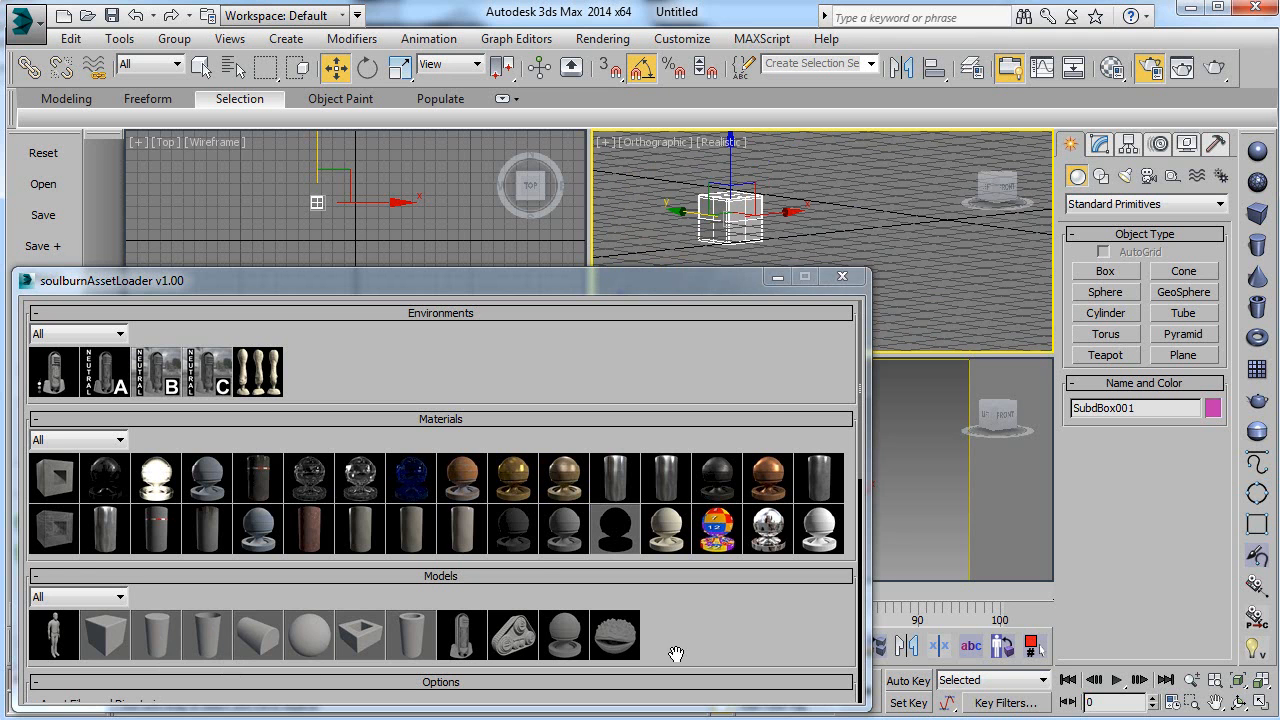
Step: Turn on Align Model To Current Selection and load the subdivided cylinder model onto the selected box
scroll(671, 420, "down", 5)
scroll(238, 690, "down", 5)
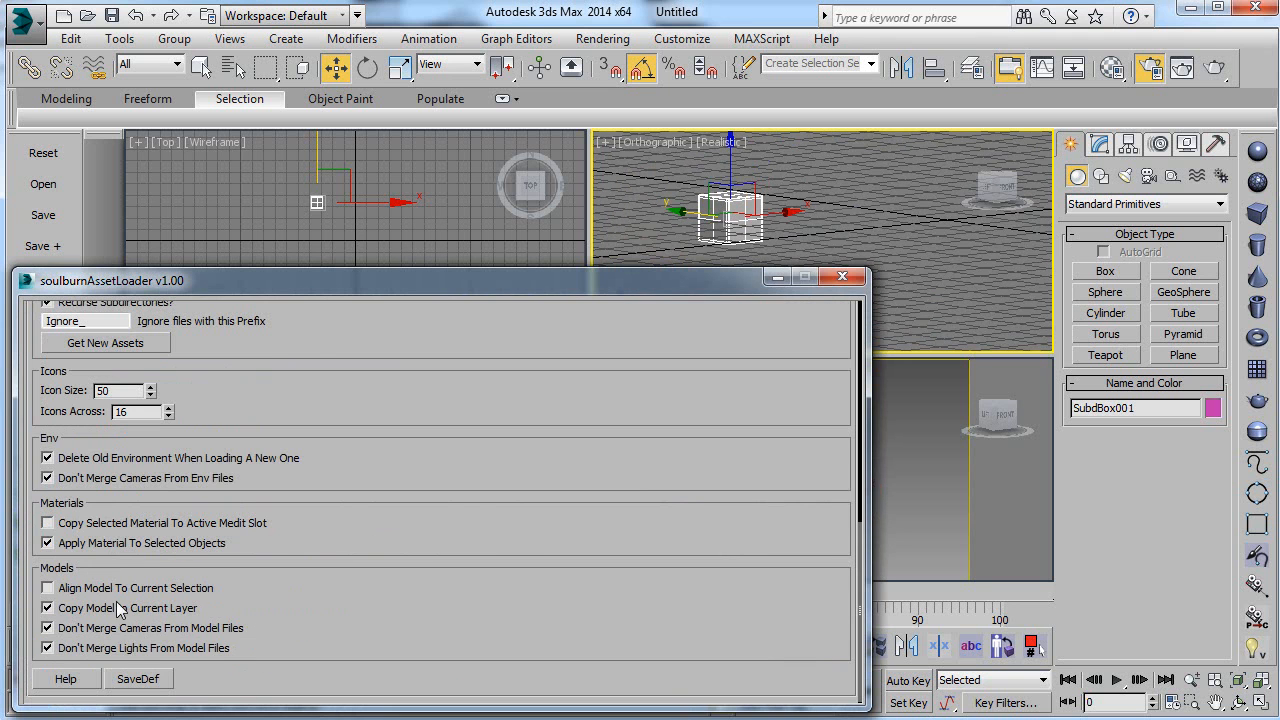
left_click(70, 592)
scroll(559, 400, "up", 10)
left_click(155, 551)
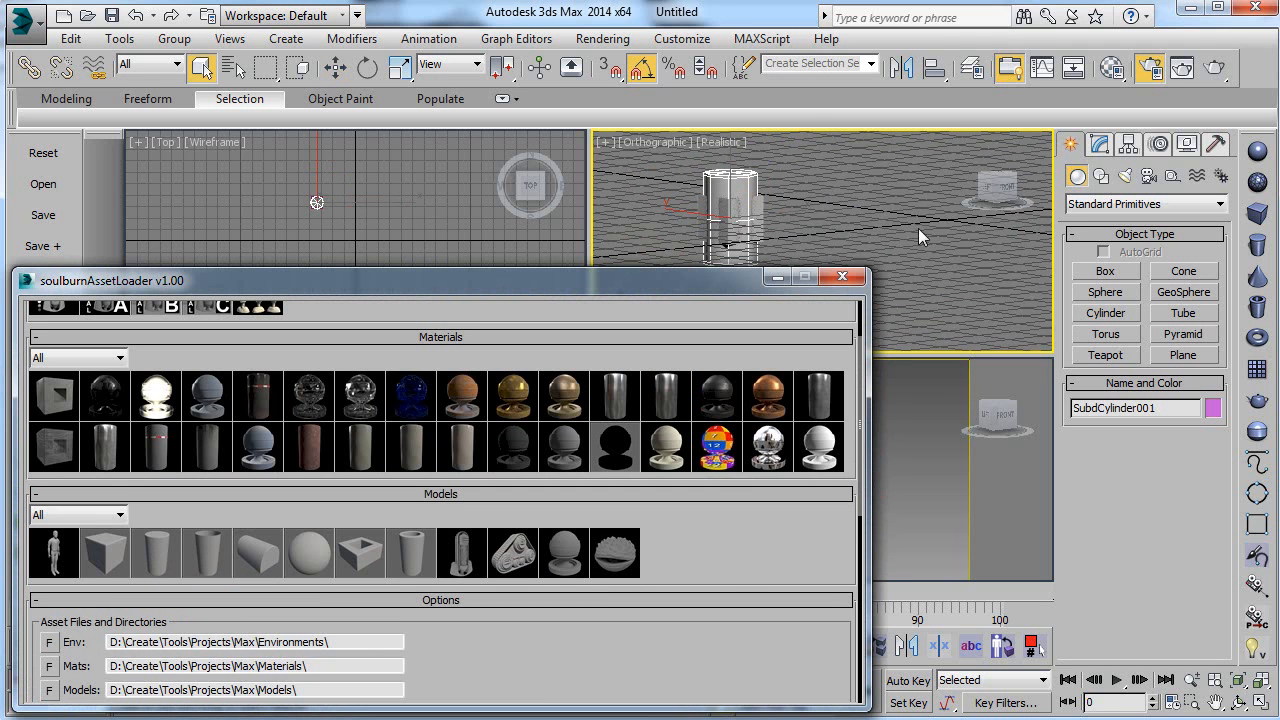
Step: Rotate the cylinder onto its side and scale it down to fit against the box
key("e")
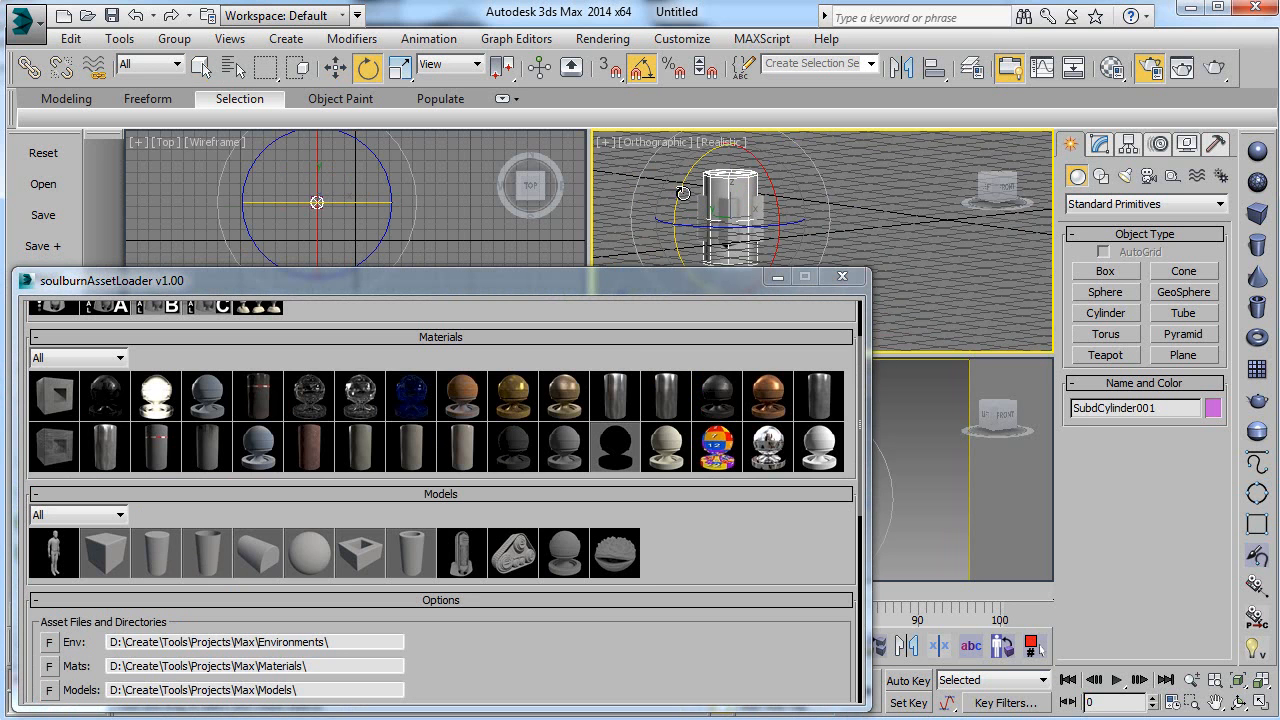
left_click_drag(684, 193, 683, 285)
key("r")
left_click_drag(730, 210, 749, 332)
Step: Move the cylinder so that it sticks out of the box's left side face, and clear the selection
scroll(729, 206, "up", 5)
key("w")
middle_click_drag(757, 256, 804, 168)
mouse_move(824, 205)
left_mouse_down()
mouse_move(777, 209)
mouse_move(806, 211)
left_mouse_up()
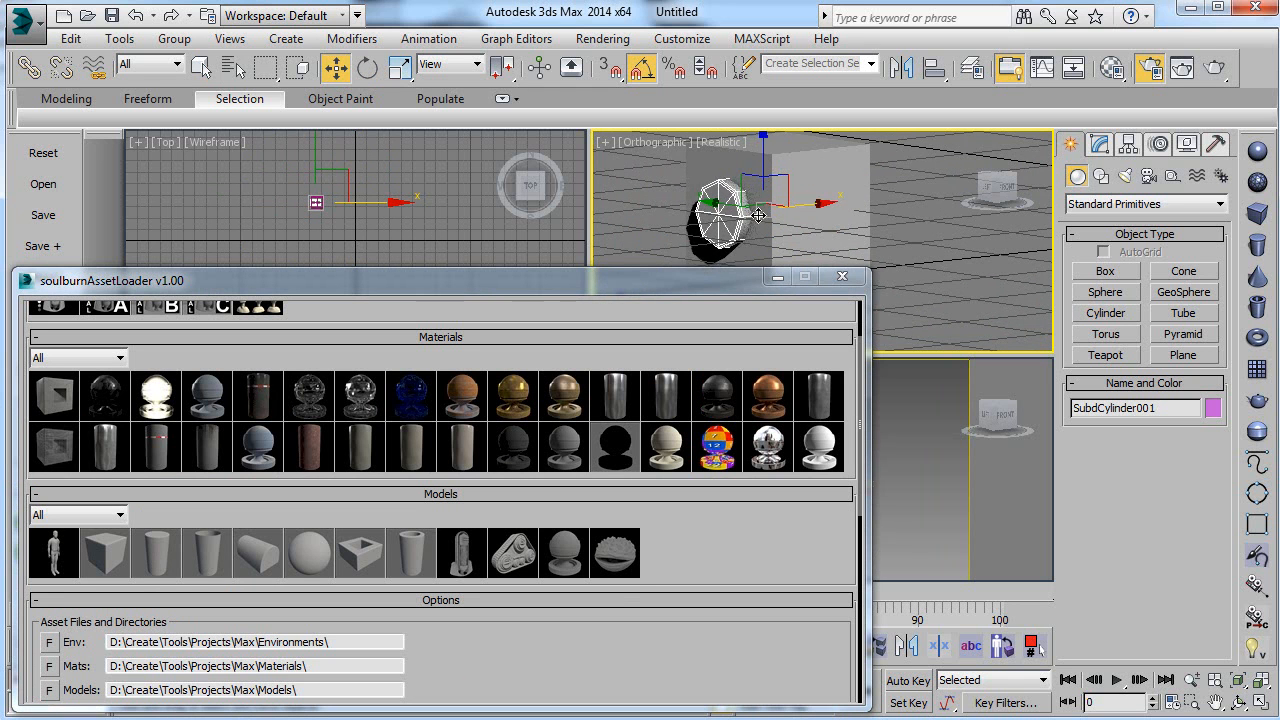
scroll(757, 218, "down", 5)
scroll(757, 218, "up", 2)
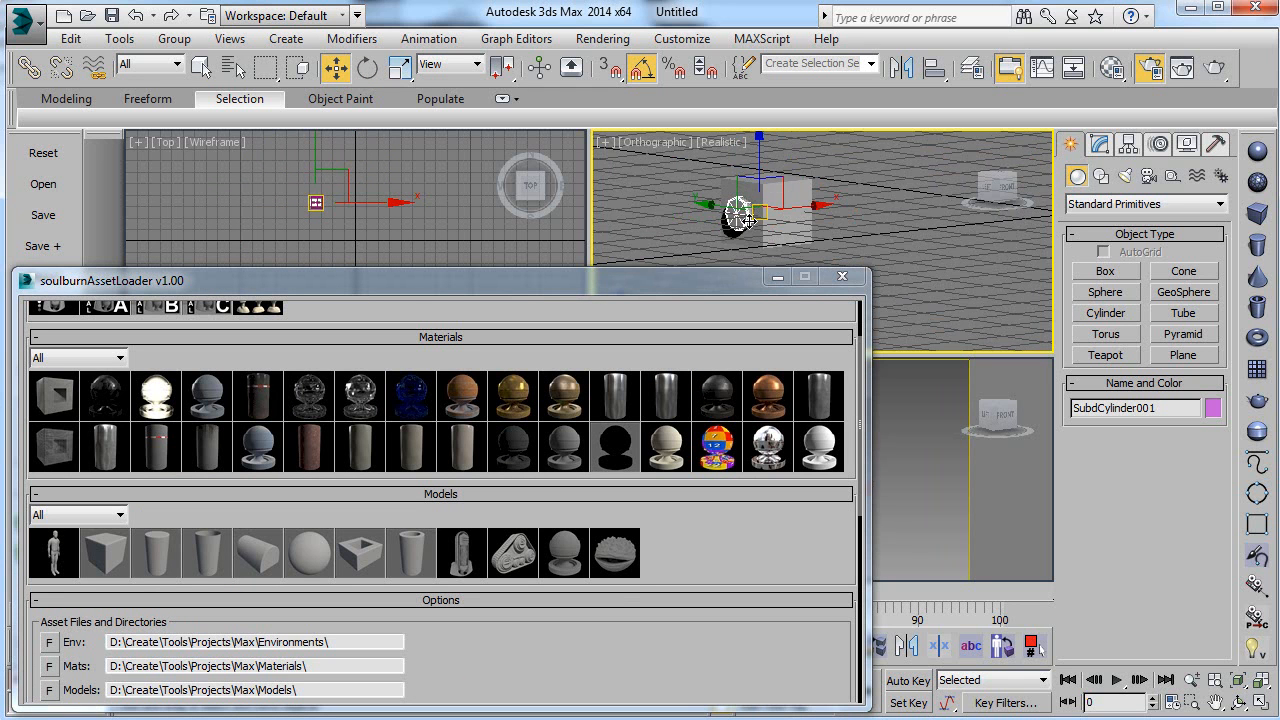
left_click(839, 231)
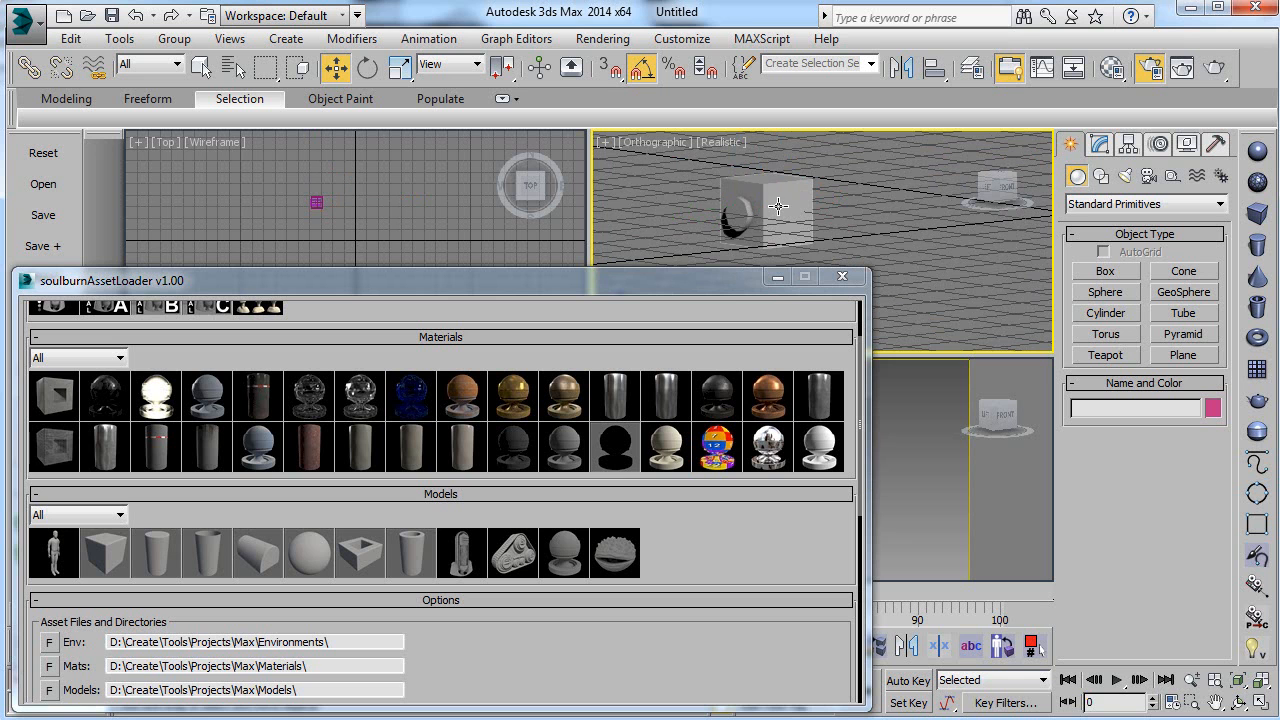
Step: Turn off Align Model To Current Selection in the asset loader's model options
scroll(923, 228, "down", 4)
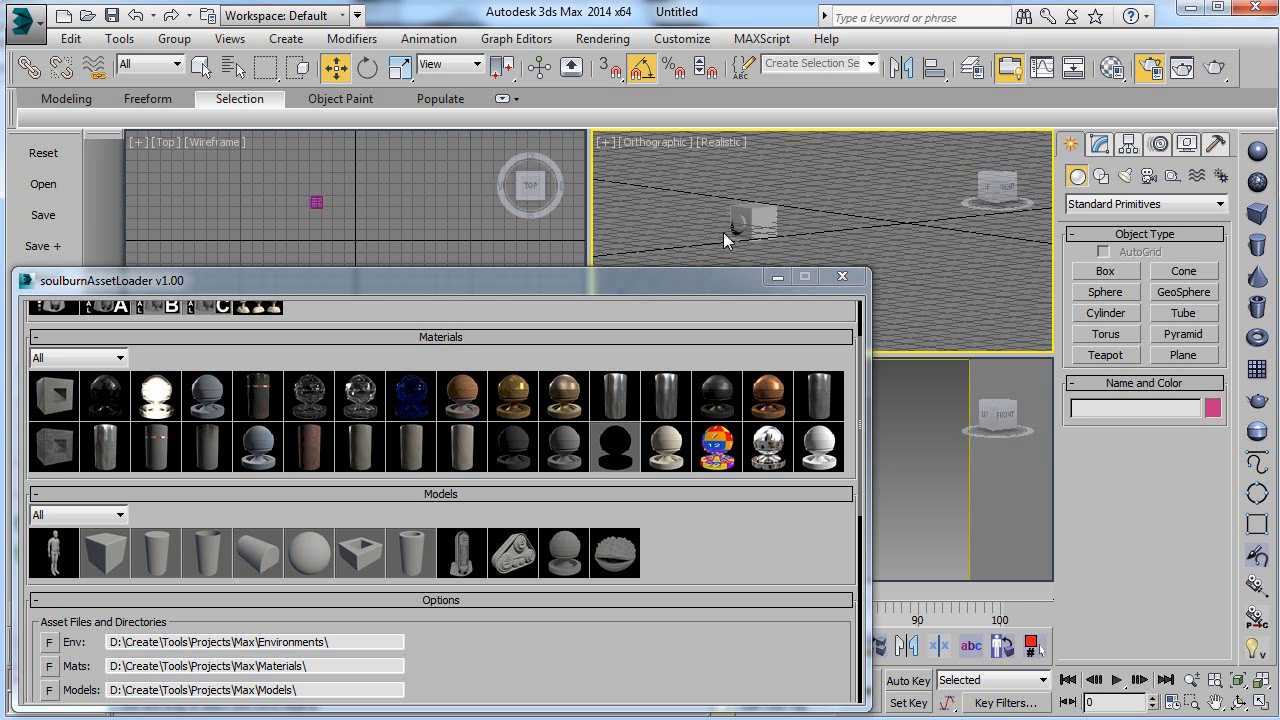
scroll(534, 394, "down", 5)
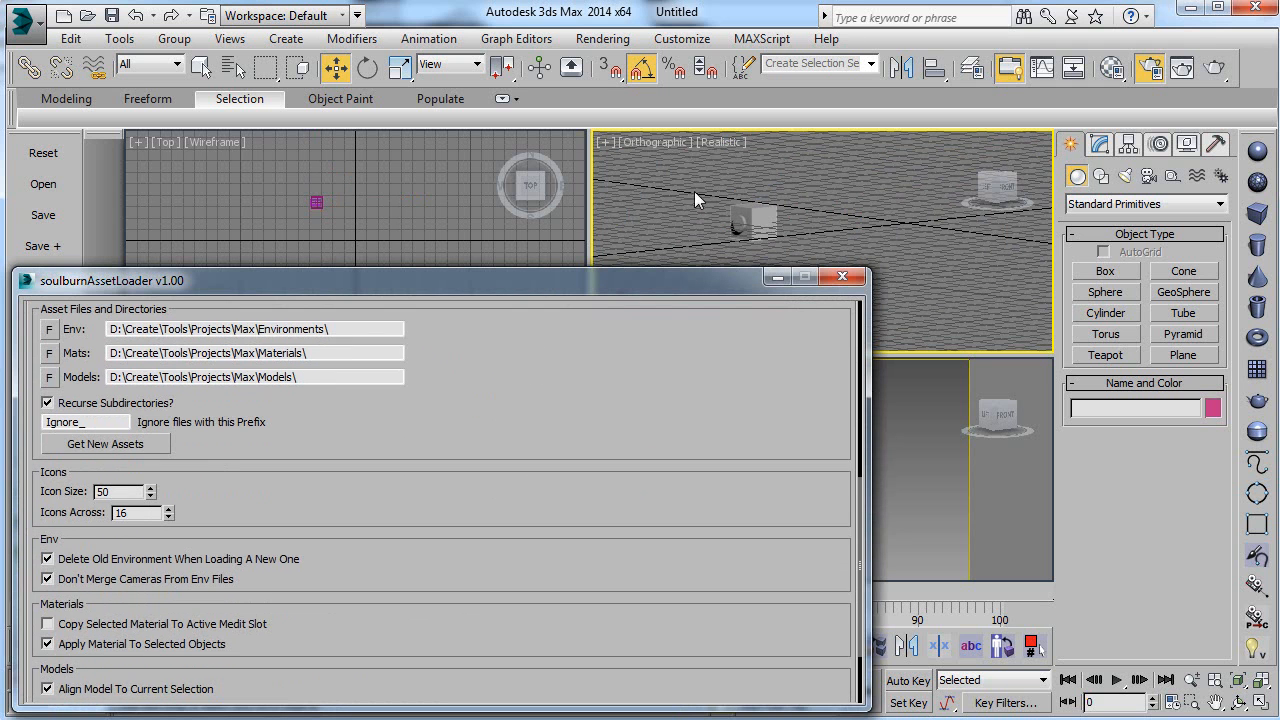
scroll(275, 650, "down", 3)
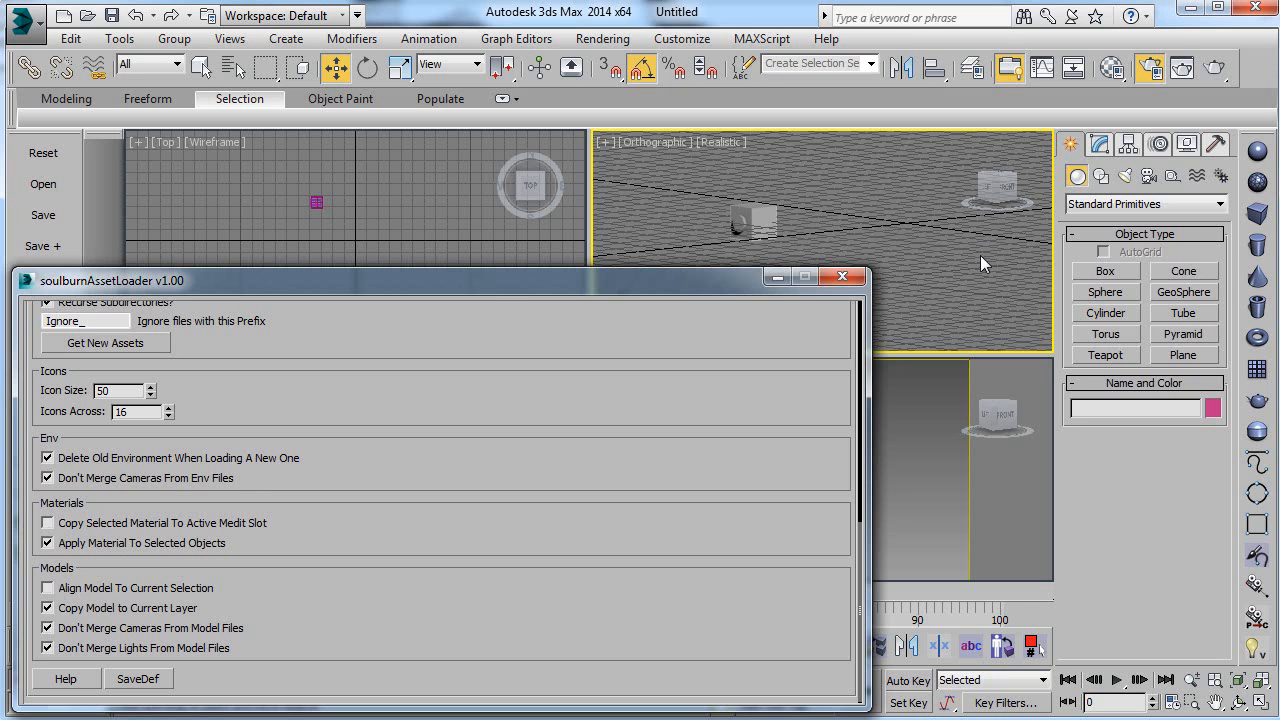
middle_click_drag(976, 245, 912, 250, "alt")
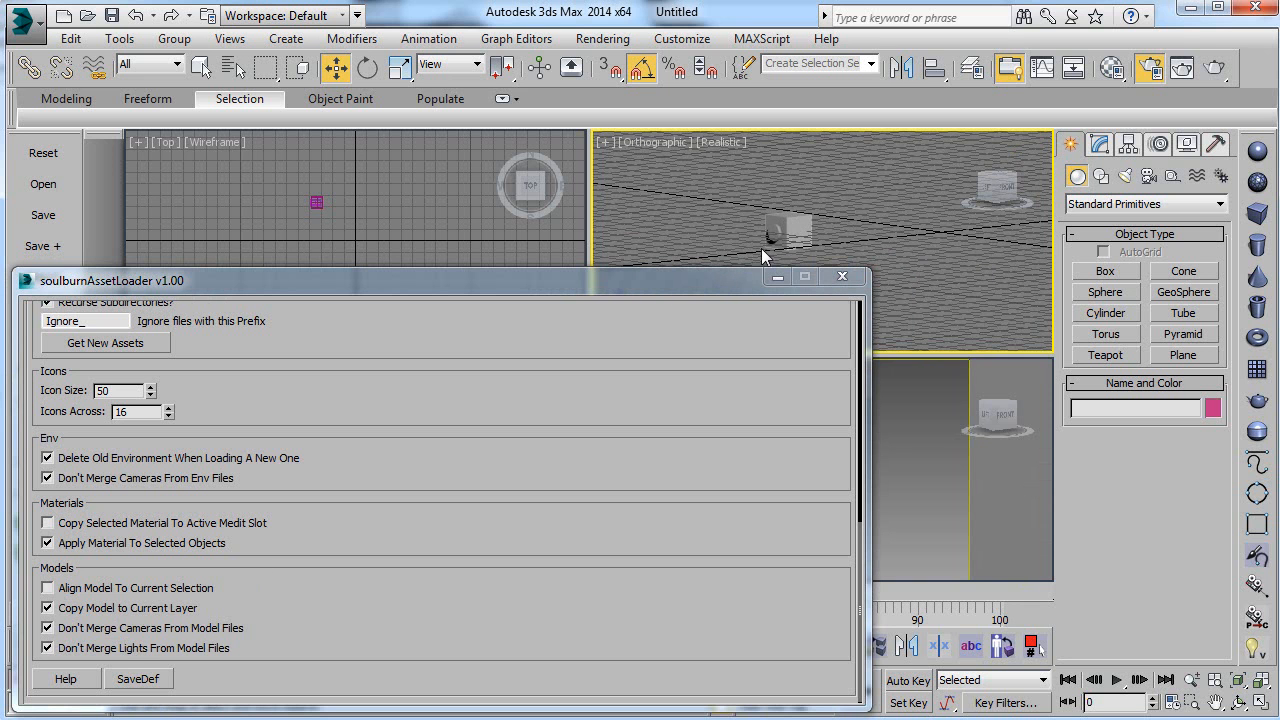
scroll(494, 386, "up", 10)
scroll(270, 640, "down", 10)
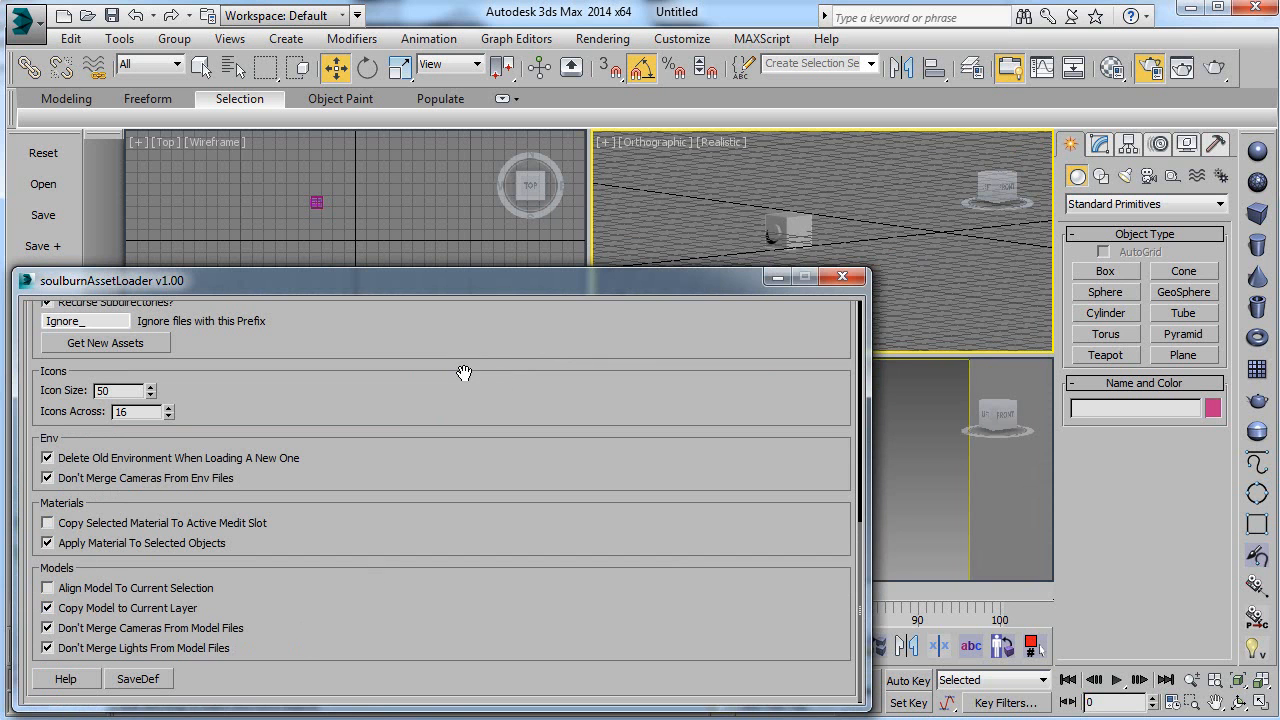
Step: Move the asset loader window to the middle of the viewports and examine its directory, icon and loading options
scroll(462, 378, "up", 10)
left_click_drag(662, 463, 665, 553)
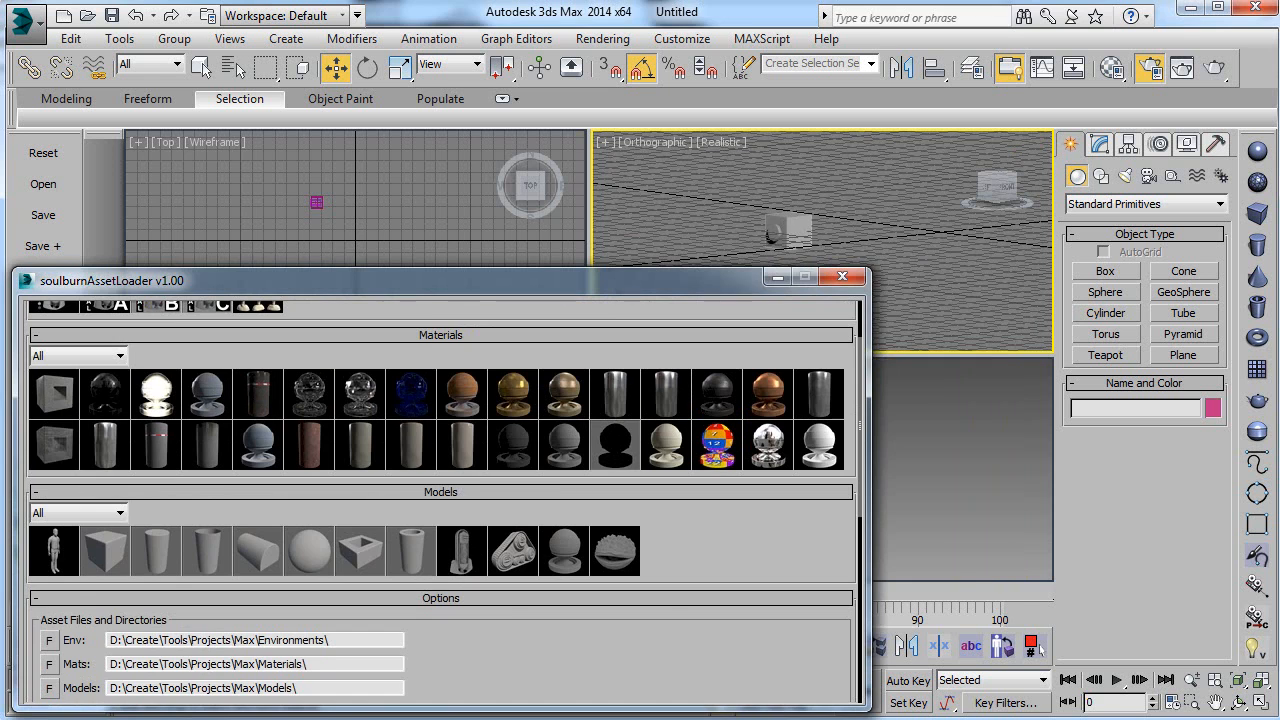
left_click_drag(816, 272, 957, 162)
left_click_drag(588, 551, 590, 344)
left_click_drag(523, 499, 515, 291)
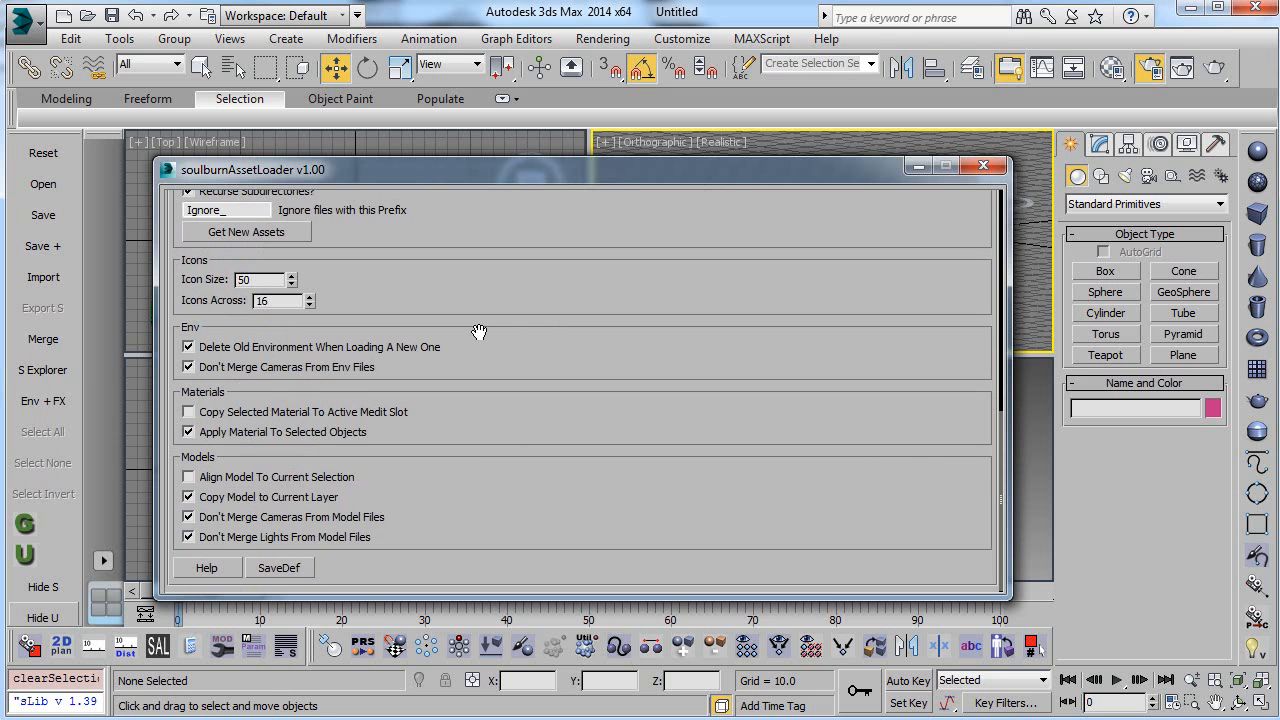
left_click_drag(302, 357, 469, 491)
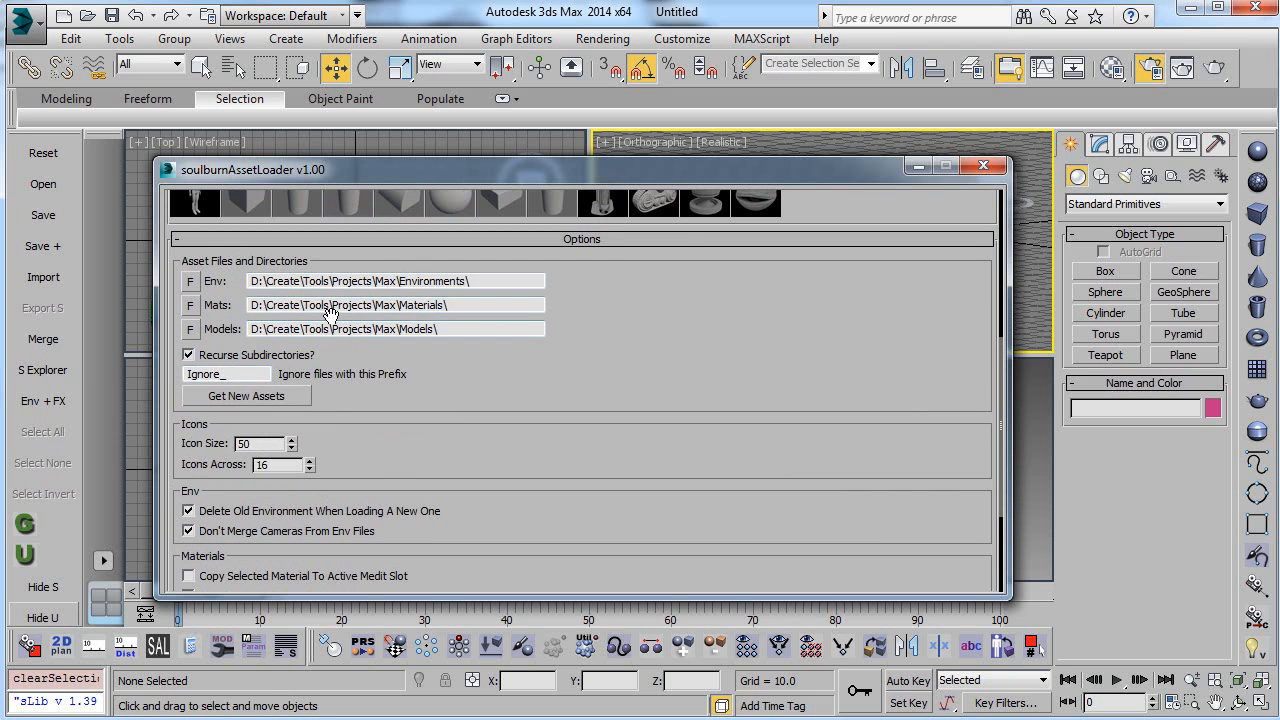
left_click_drag(376, 409, 350, 355)
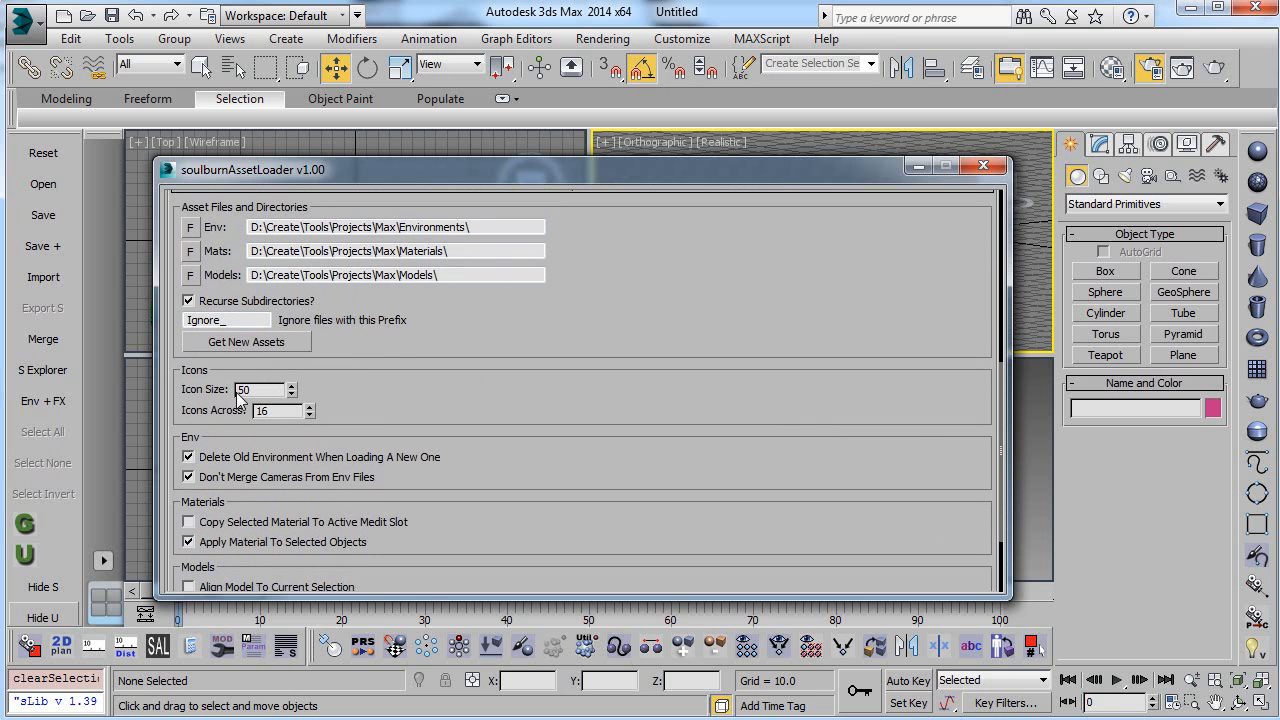
left_click_drag(450, 398, 500, 551)
left_click_drag(580, 466, 620, 258)
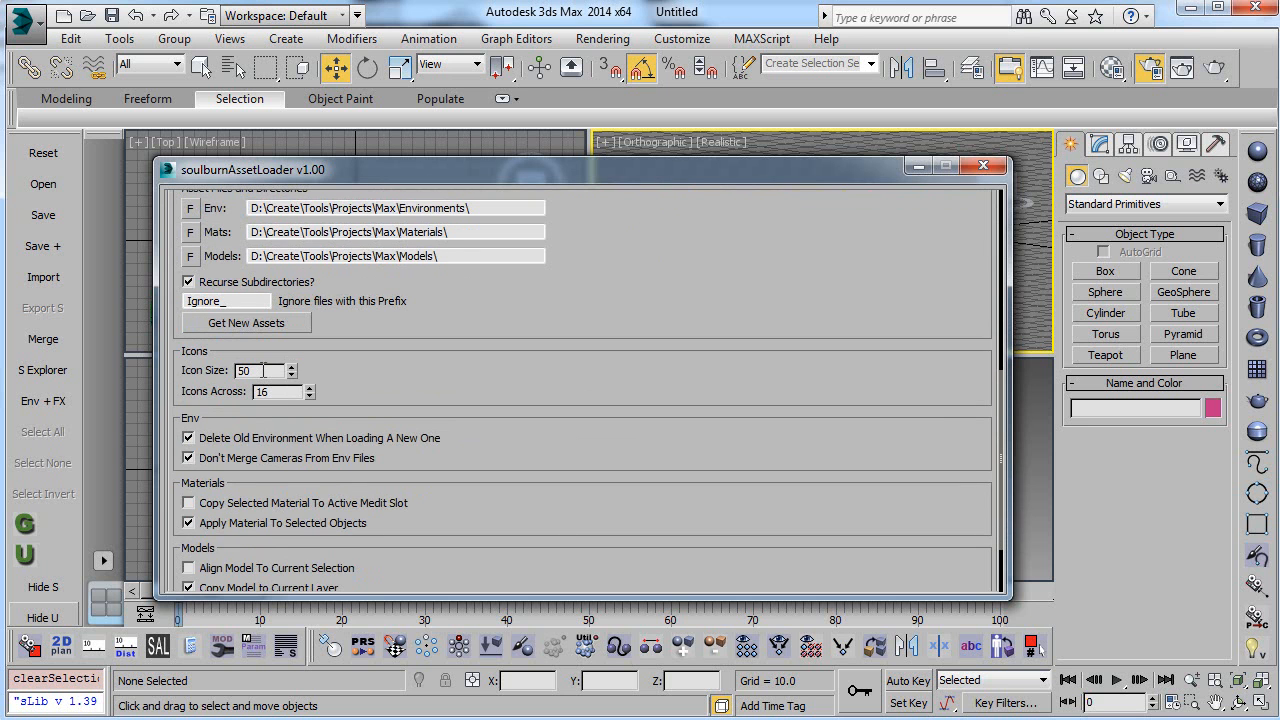
left_click_drag(594, 277, 580, 357)
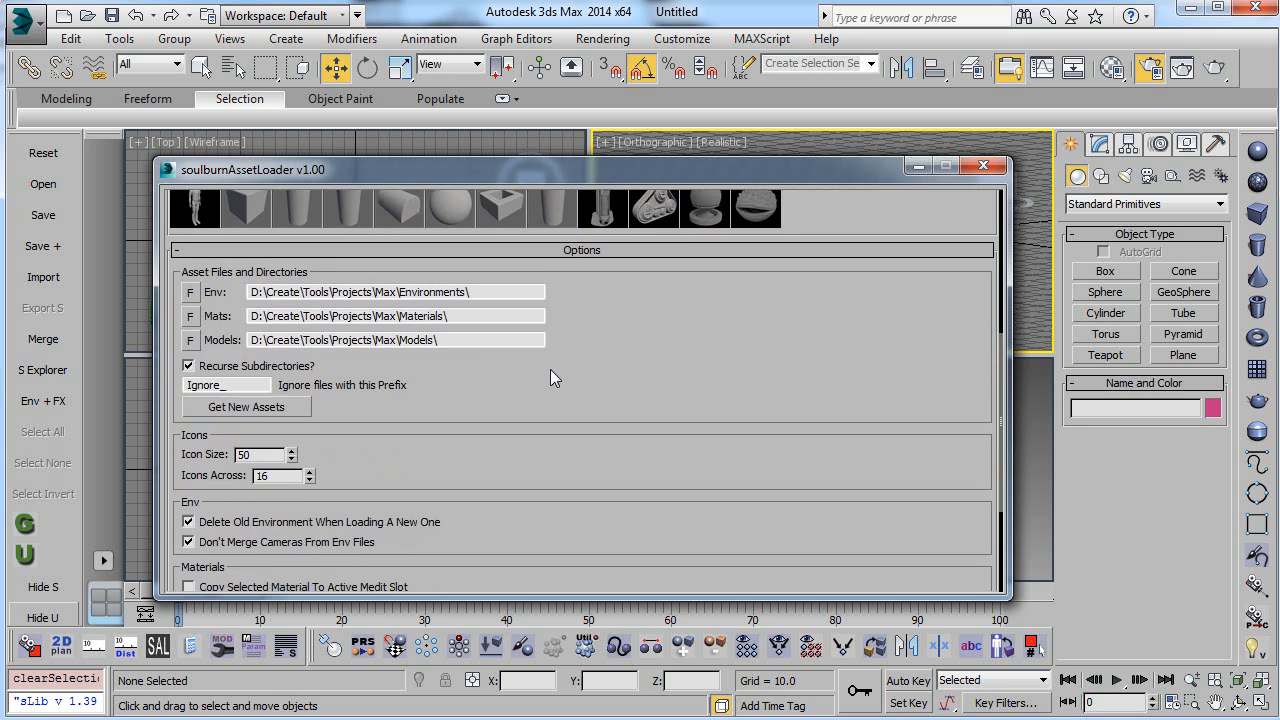
Step: Set the asset loader's icon size to 25 and check the smaller thumbnails
double_click(245, 456)
type("100")
key("Return")
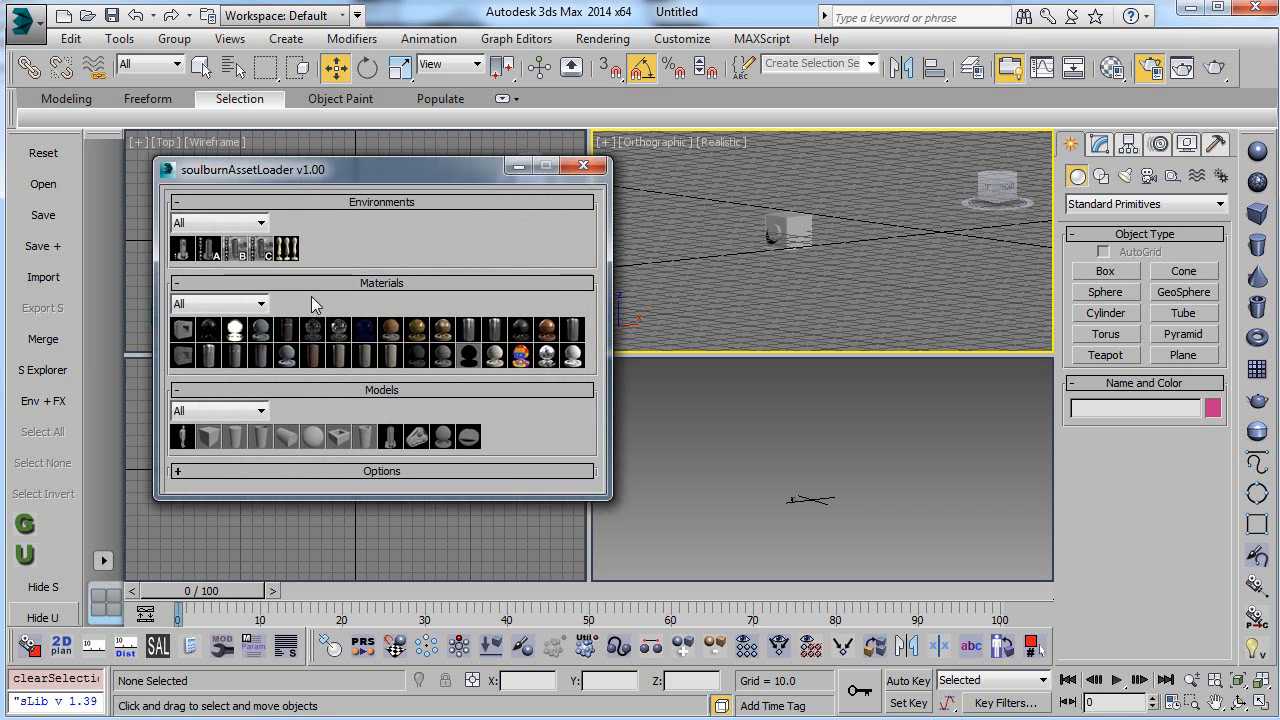
left_click(494, 471)
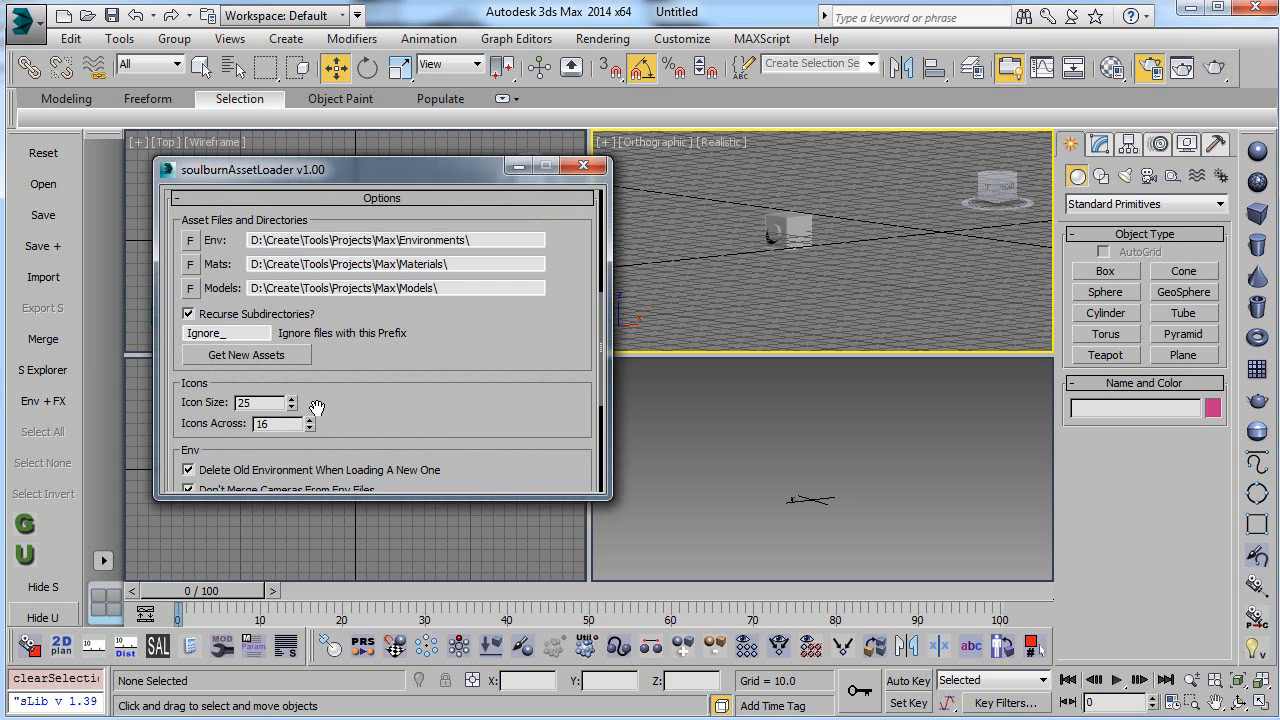
scroll(430, 313, "up", 5)
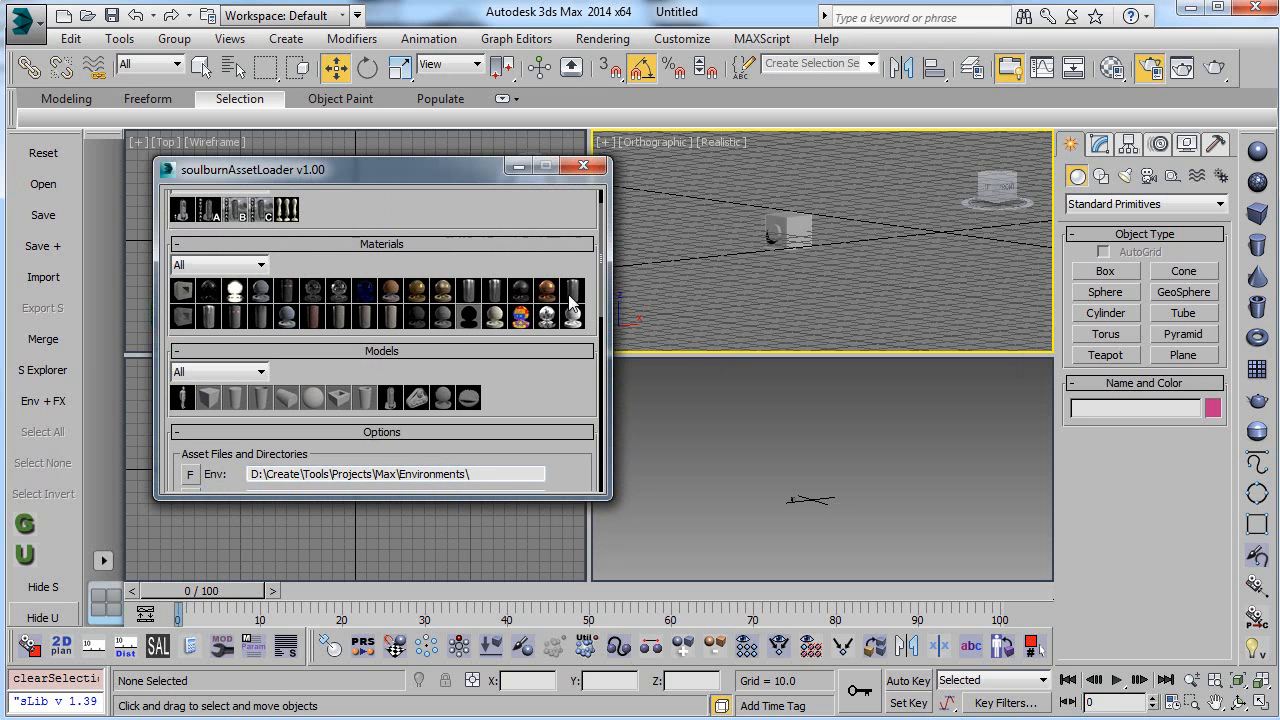
scroll(546, 392, "down", 5)
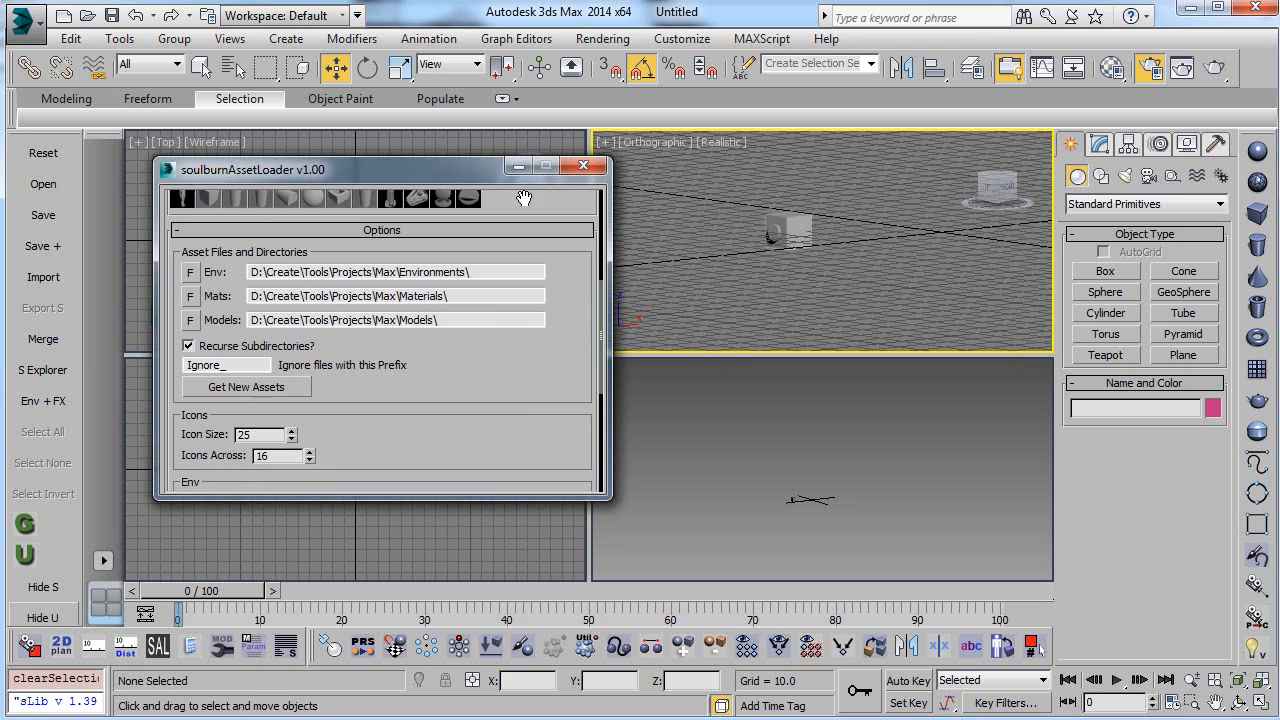
Step: Set Icons Across to 5 and move the narrowed asset loader window to the side of the viewports
double_click(274, 444)
type("5")
key("Return")
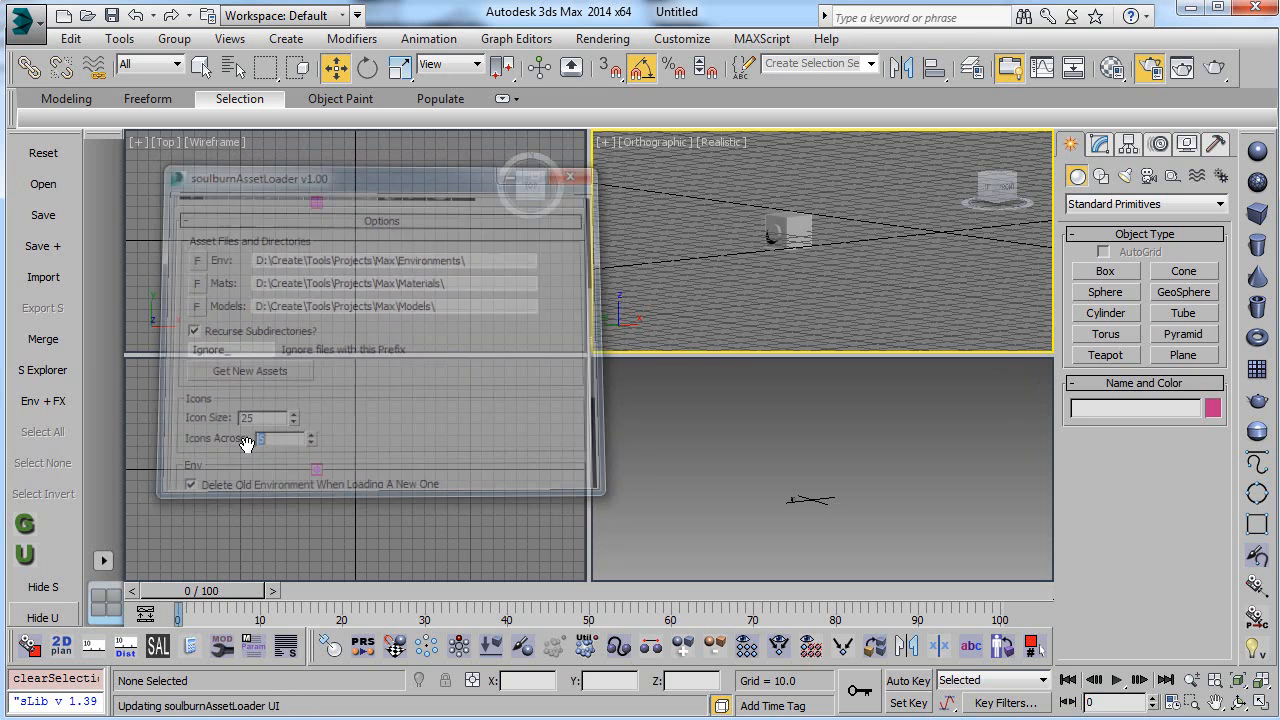
left_click_drag(212, 169, 157, 113)
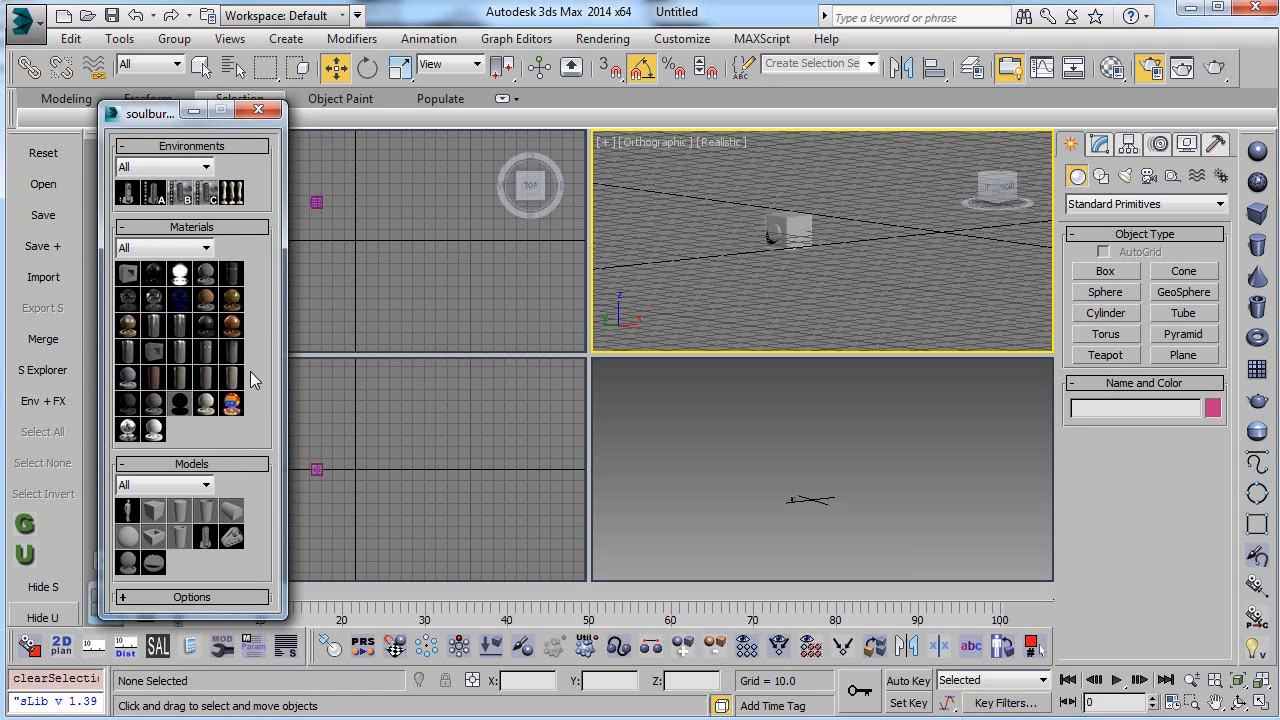
mouse_move(155, 113)
left_mouse_down()
mouse_move(136, 108)
mouse_move(196, 123)
mouse_move(138, 117)
left_mouse_up()
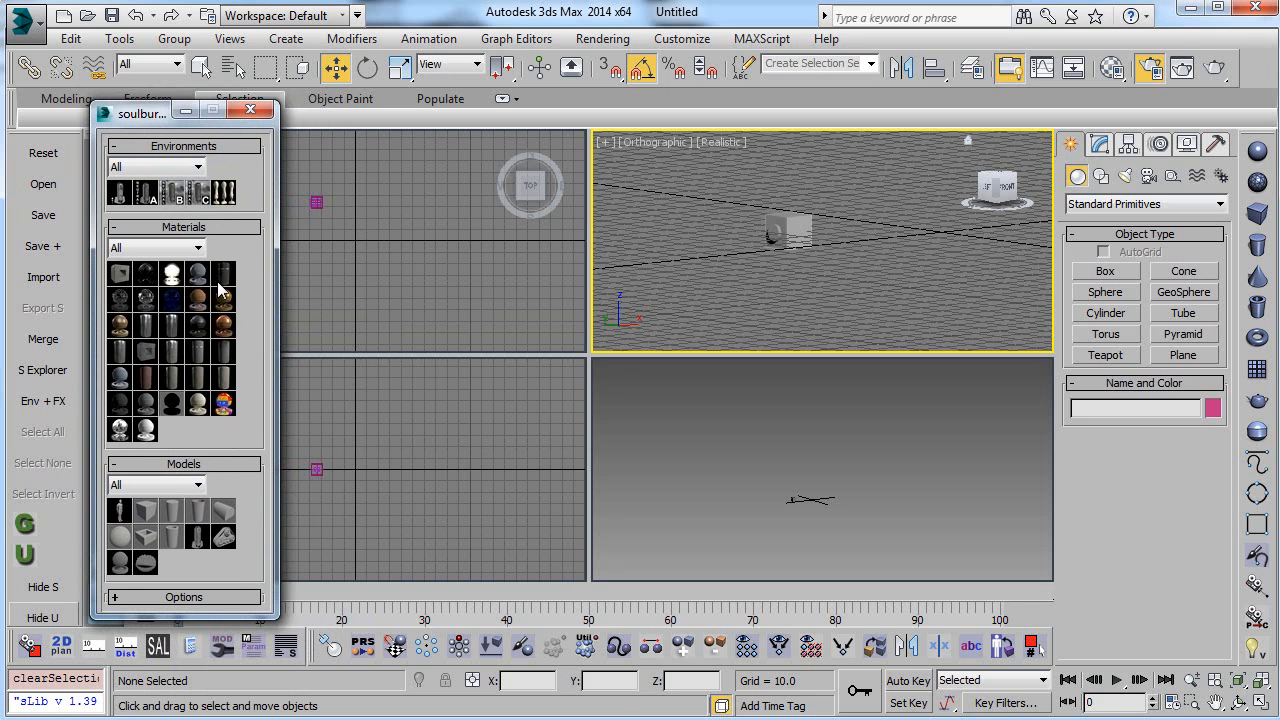
Step: Set the icon size to 100 in the asset loader's options
left_click(234, 598)
left_click_drag(185, 346, 162, 343)
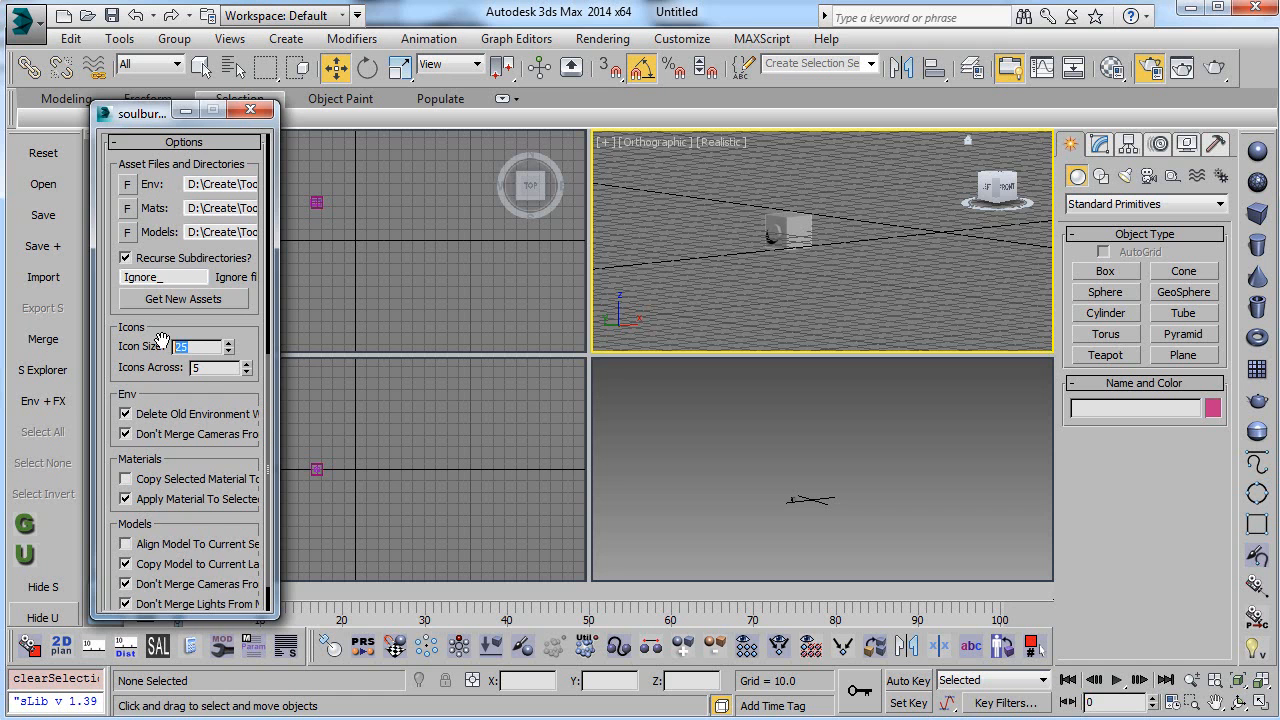
type("10")
key("Return")
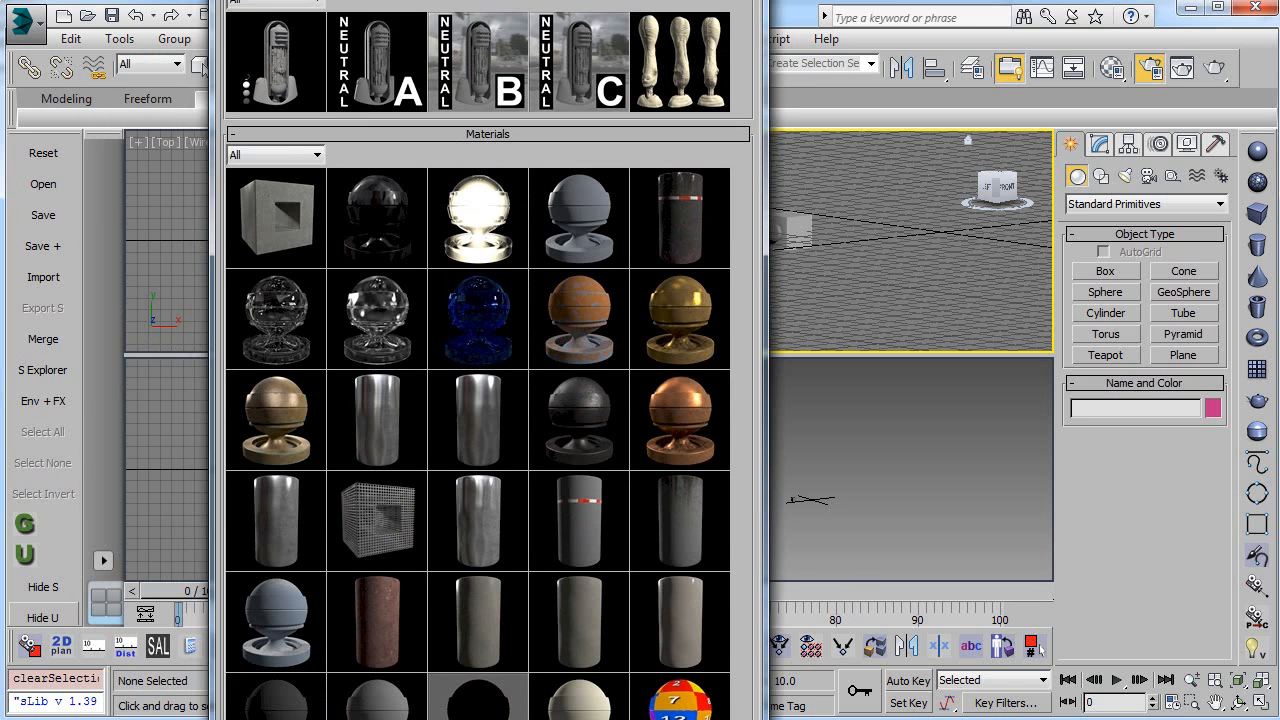
Step: Shift the enlarged asset loader window upward and expand its Options section below the model thumbnails
left_click_drag(437, 113, 567, 0)
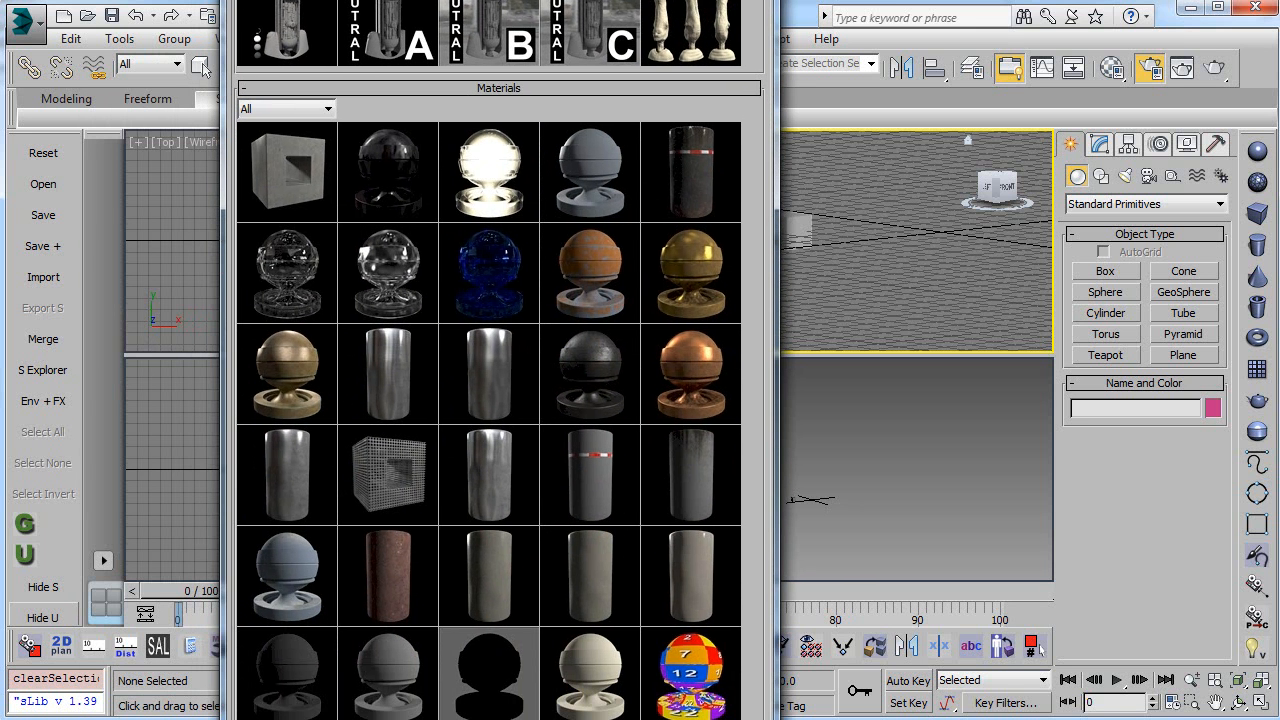
scroll(498, 400, "down", 10)
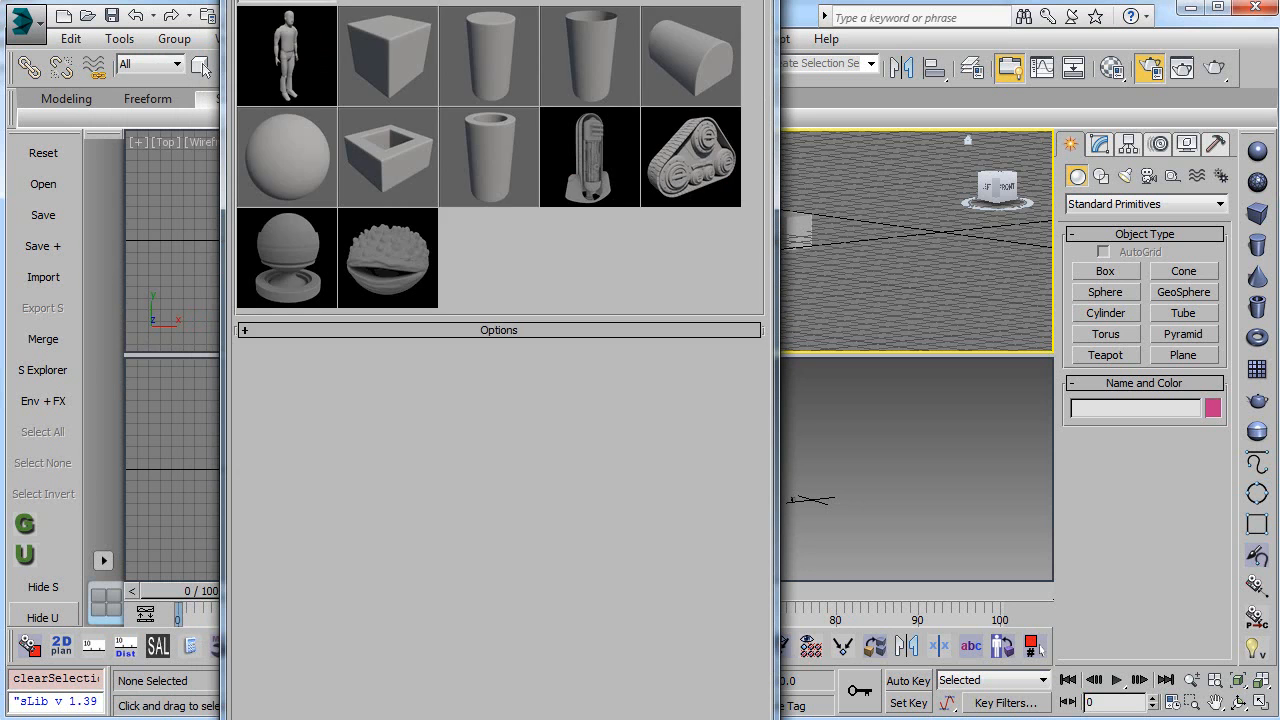
left_click(498, 330)
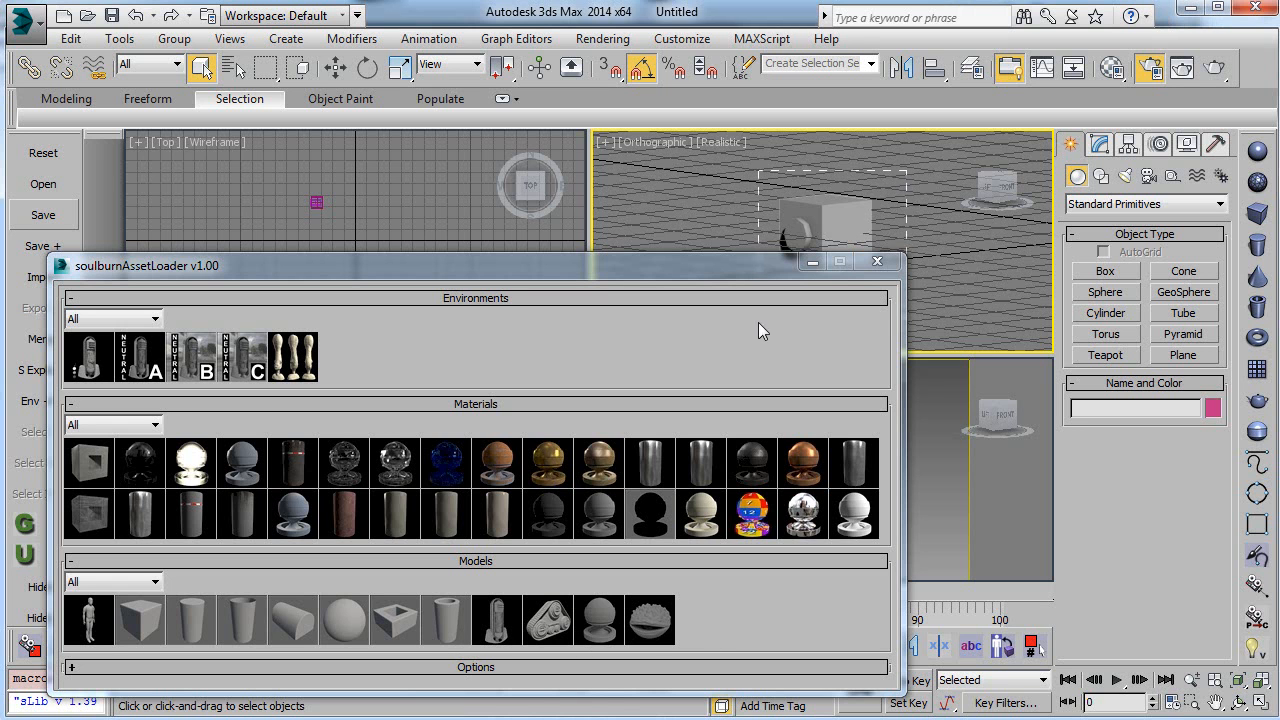
Step: Select both objects in the scene, and close and reopen the asset loader so its model list includes the example asset
left_click(855, 210)
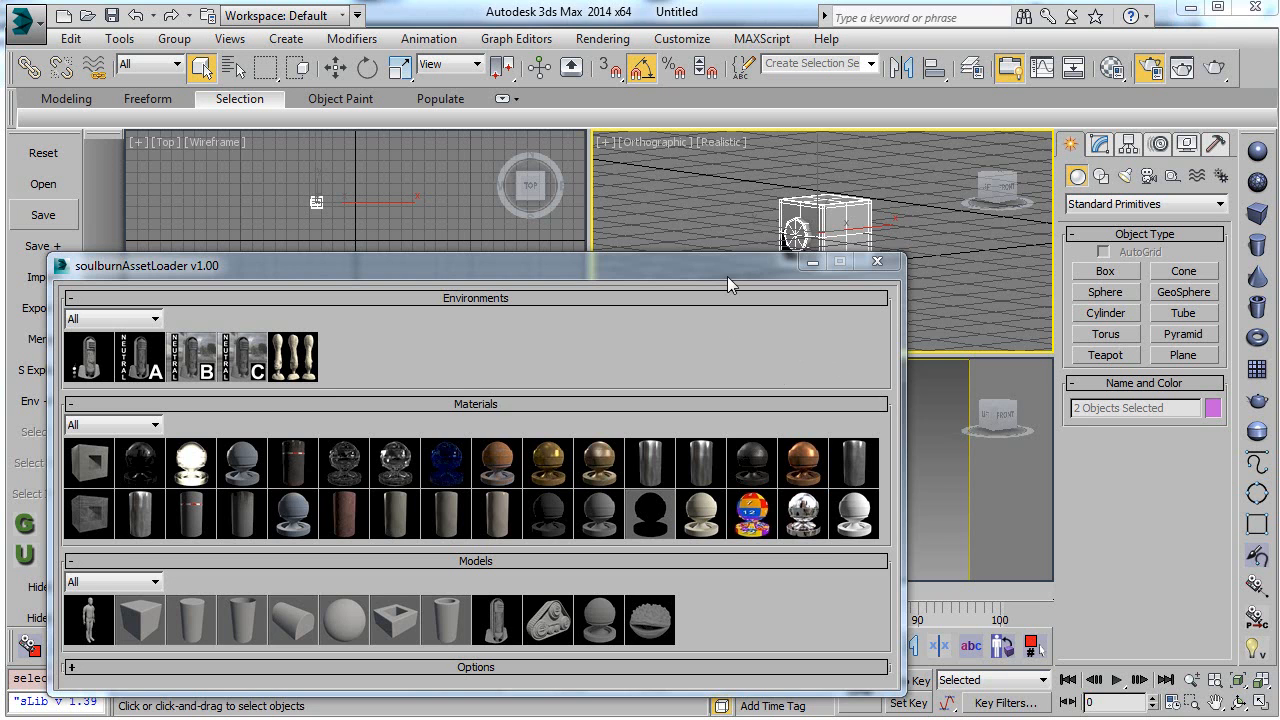
left_click_drag(732, 268, 770, 240)
left_click(915, 234)
left_click(187, 648)
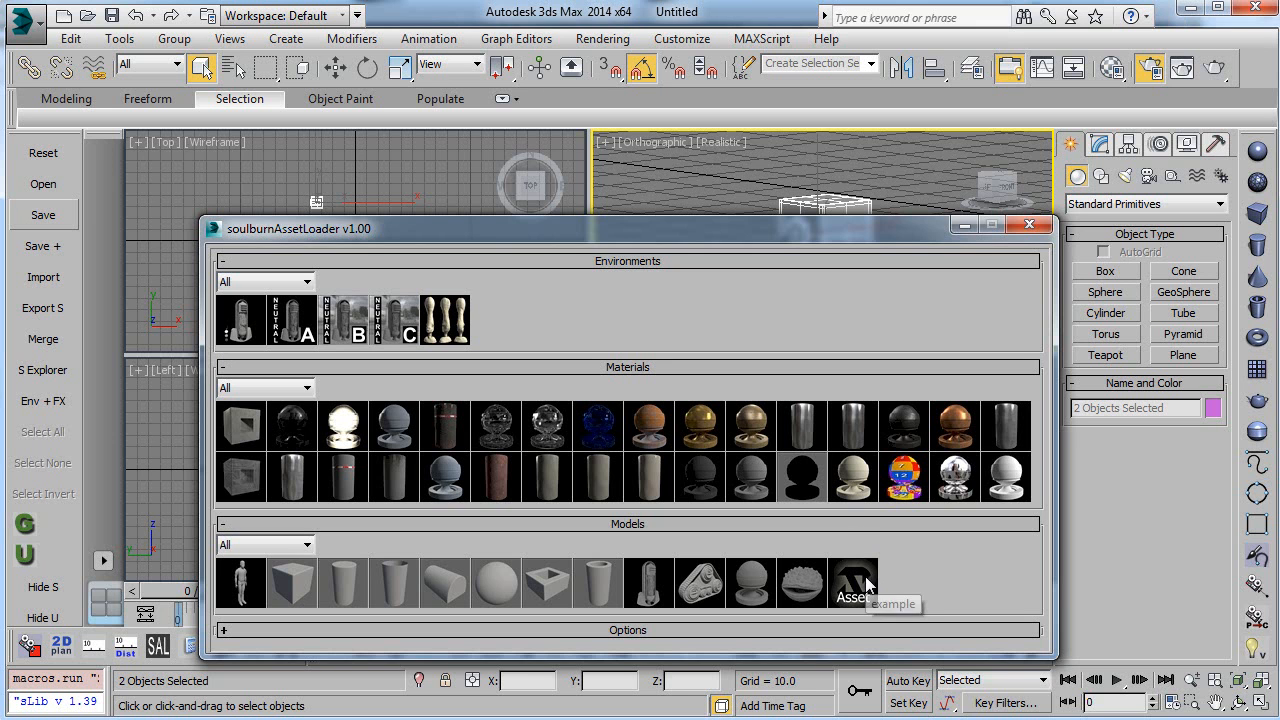
Step: Delete the existing scene objects and load the example model from the asset loader's Models section
left_click(854, 578)
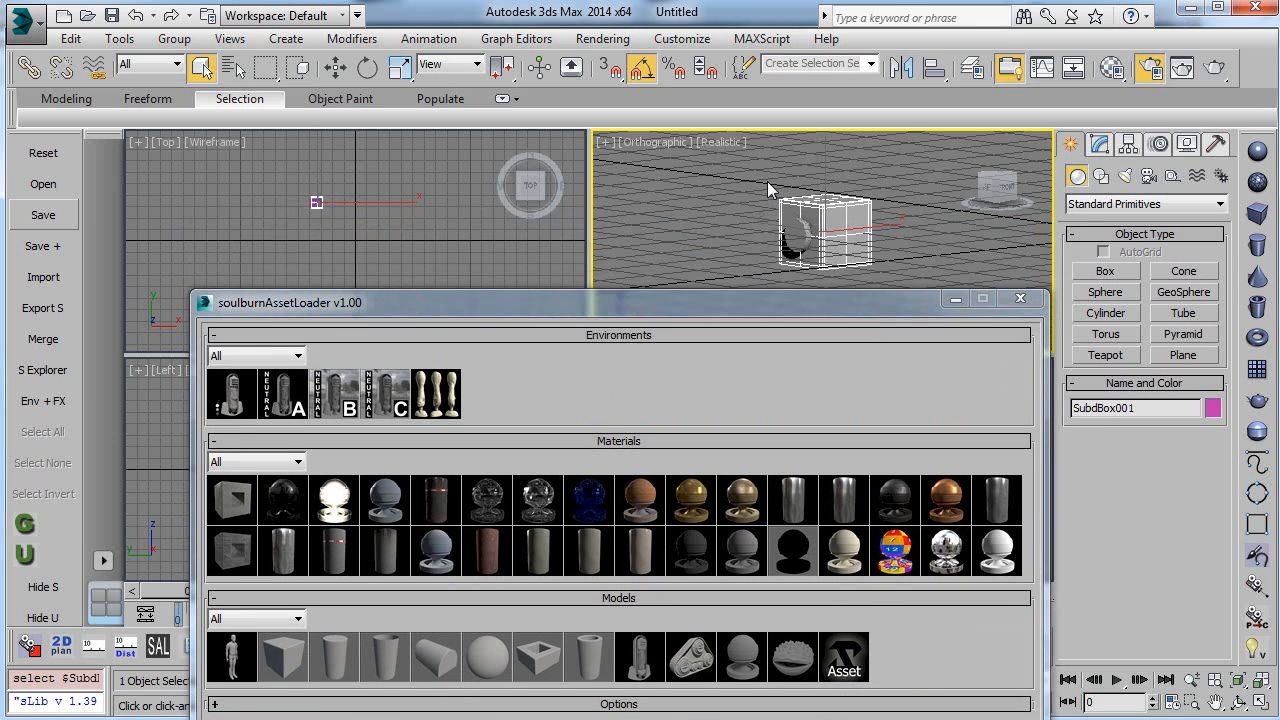
key("Delete")
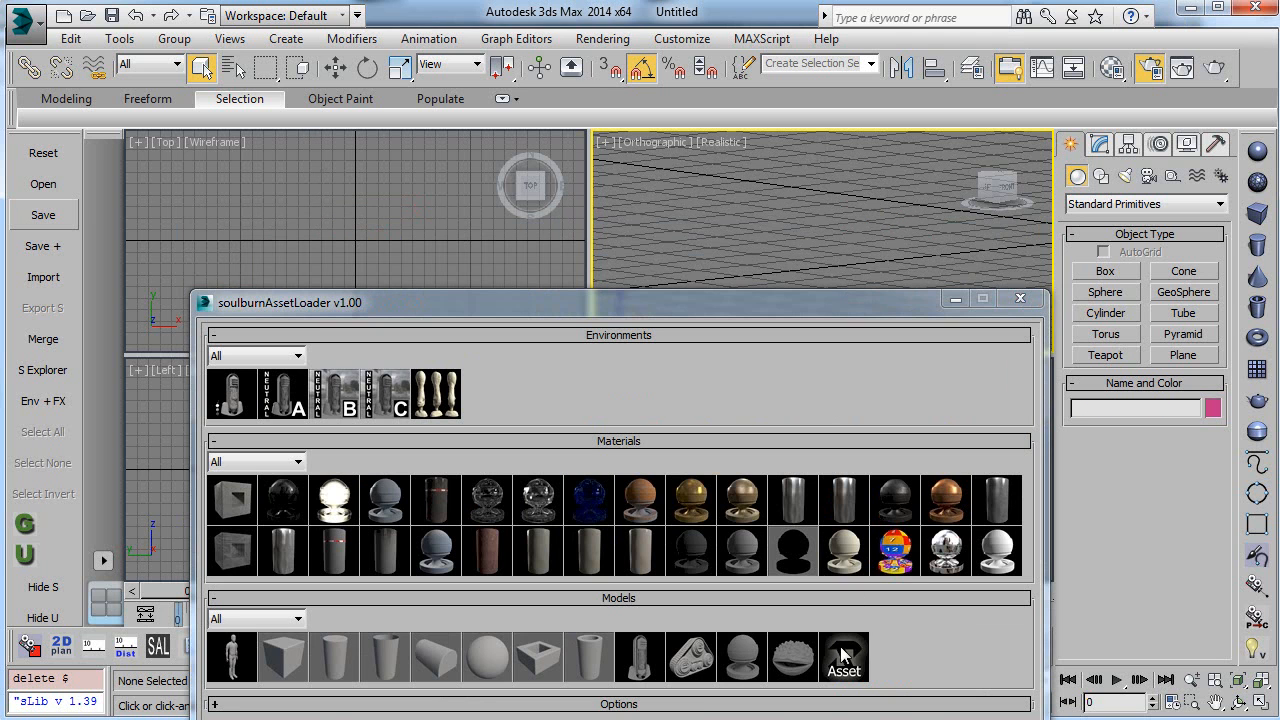
left_click(841, 659)
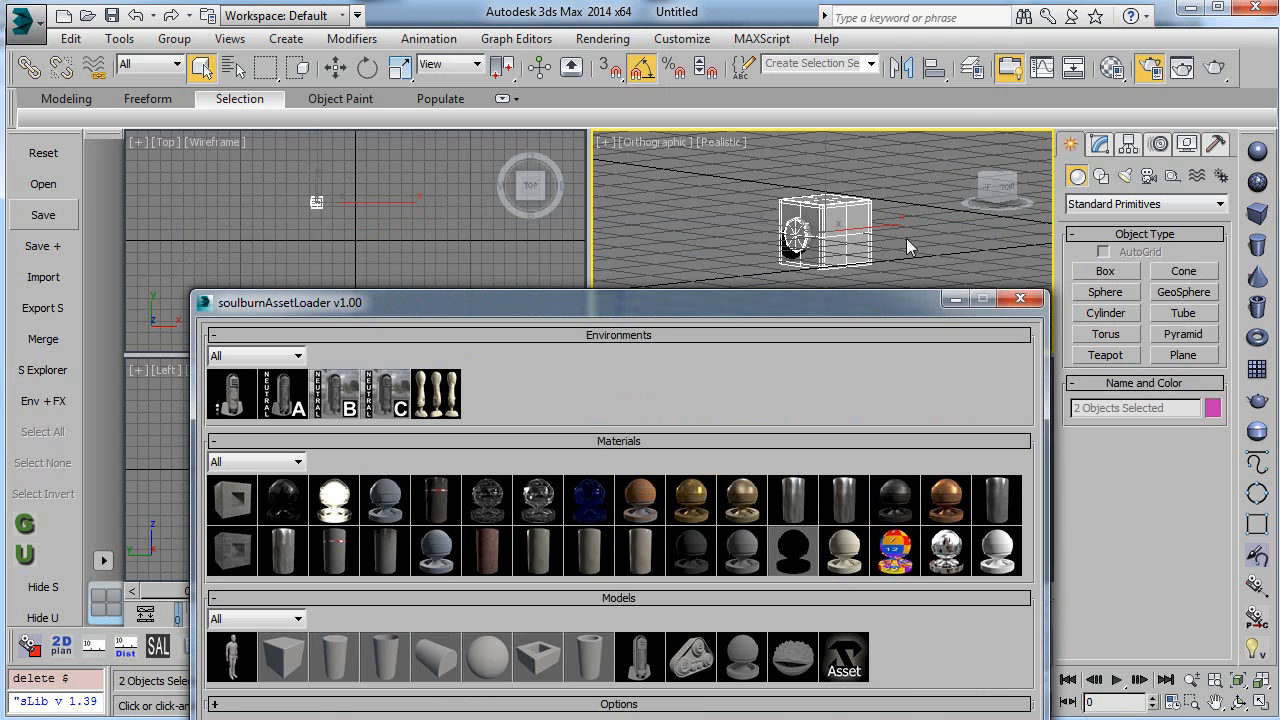
Step: Delete the loaded example objects from the scene and shift the asset loader window upward
left_click(918, 177)
left_click_drag(729, 280, 641, 248)
key("Delete")
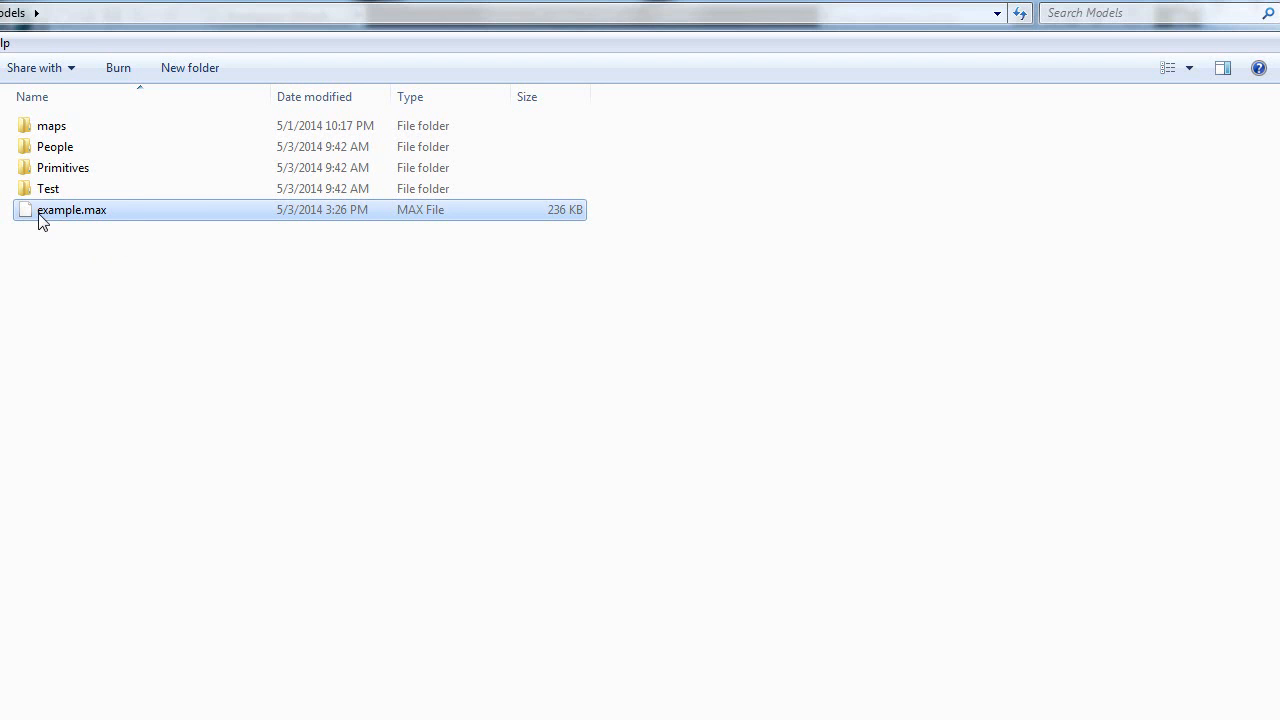
Step: In the Windows Explorer Models folder, start renaming example.max, leave its name as is, and open the People subfolder
left_click(39, 214)
left_click(39, 214)
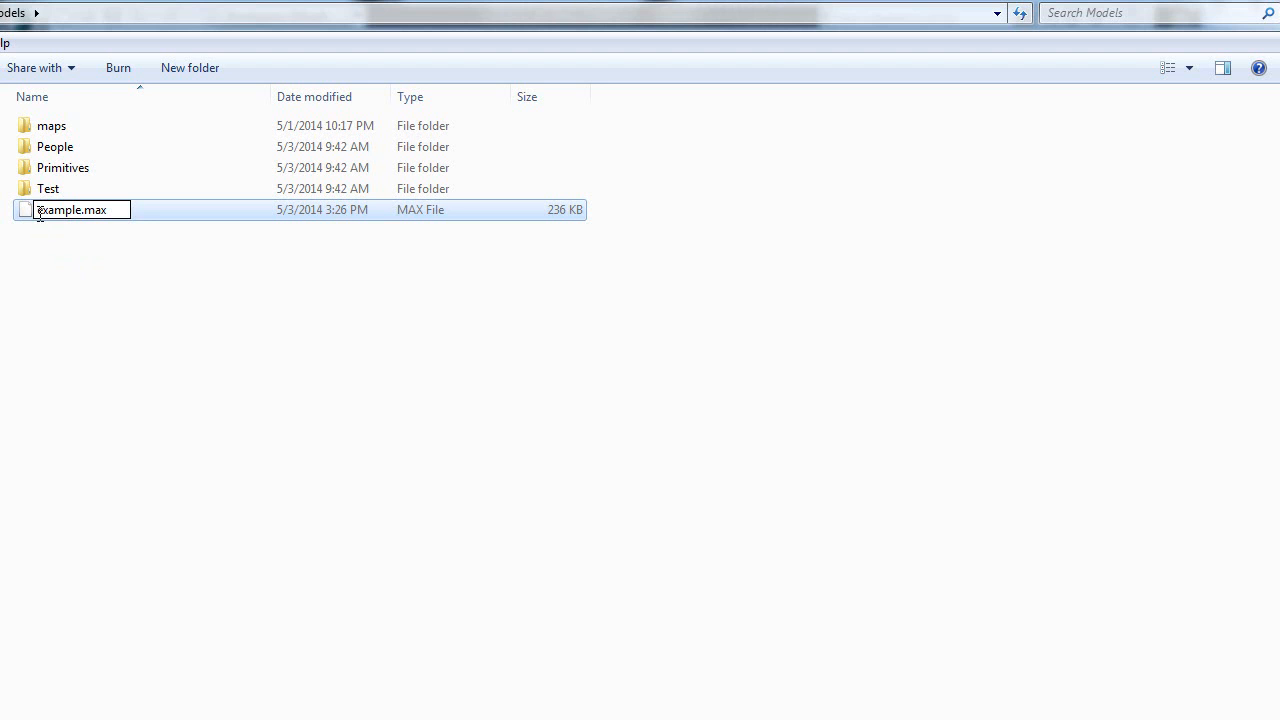
left_click(82, 250)
left_click(57, 150)
double_click(57, 150)
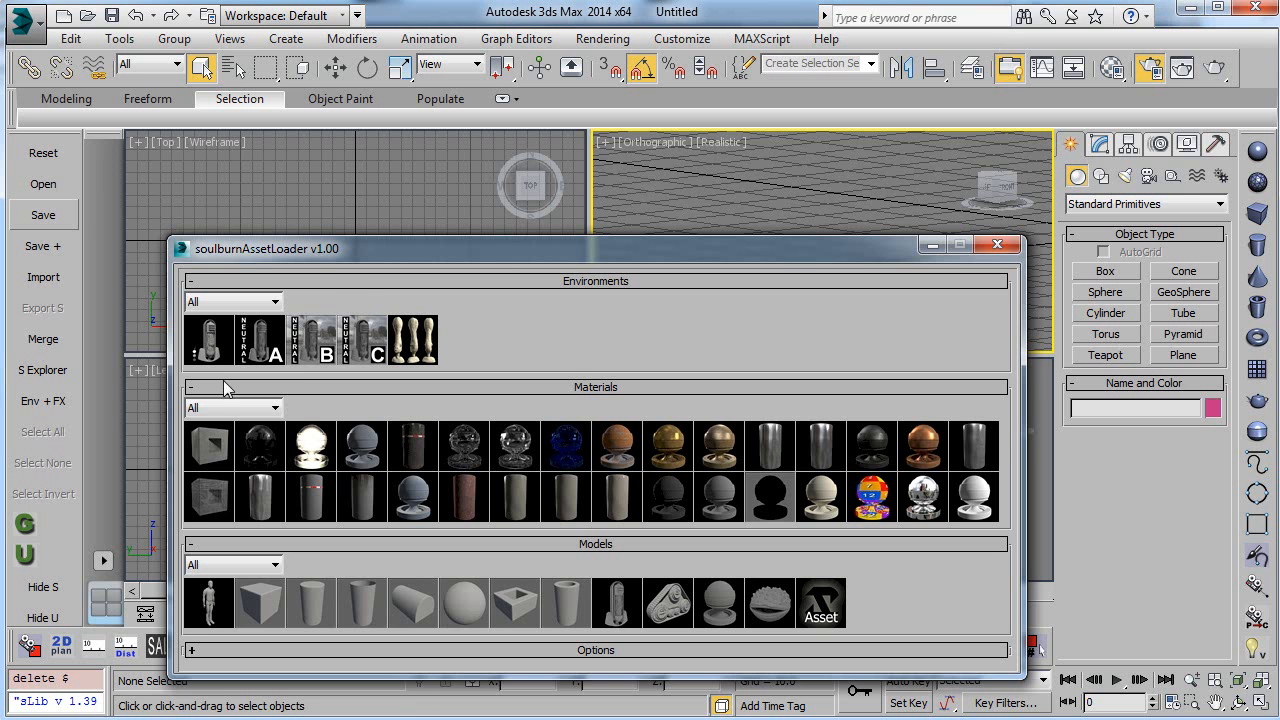
Step: Filter the asset loader's materials by the Glass category and view the category choices for models
left_click(223, 407)
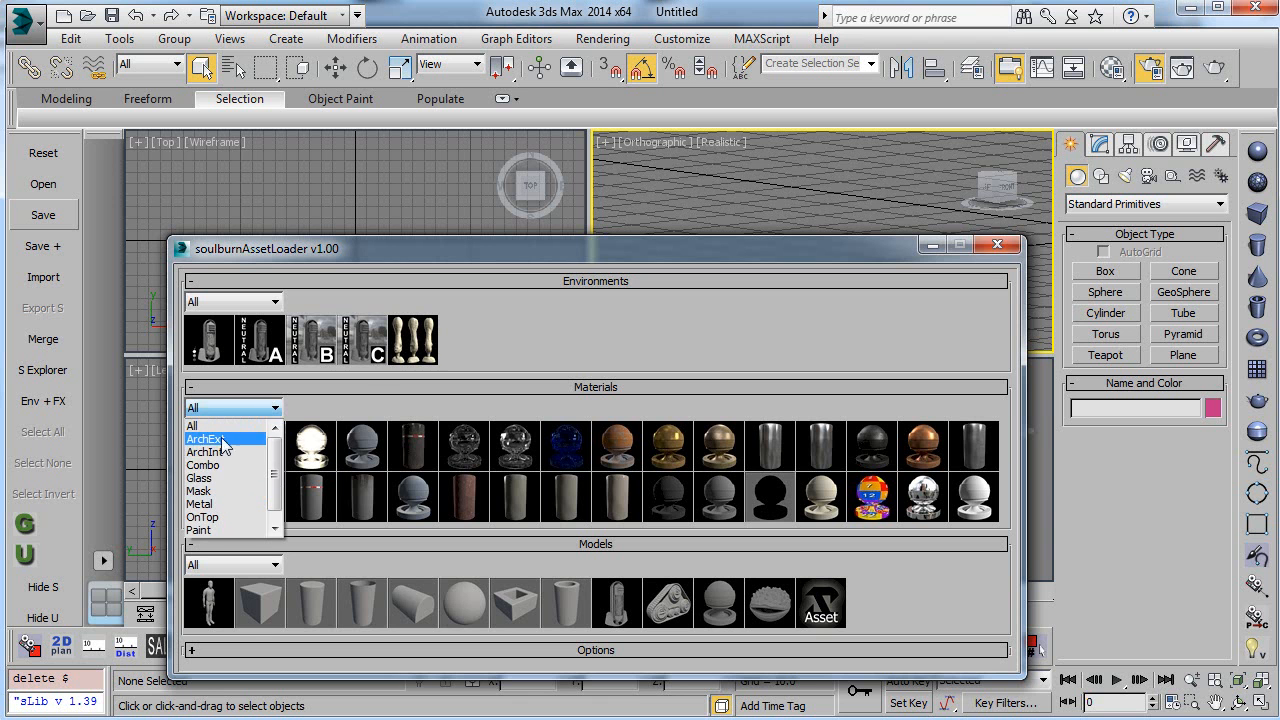
left_click(218, 478)
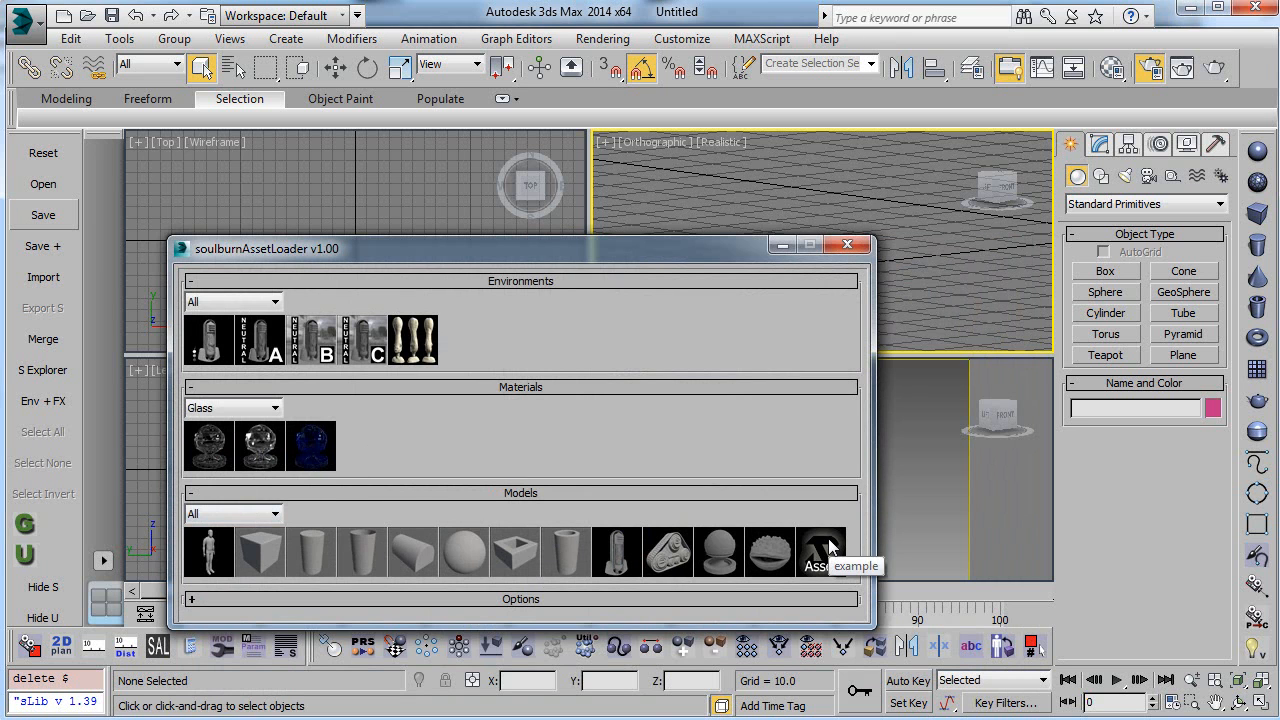
left_click(205, 514)
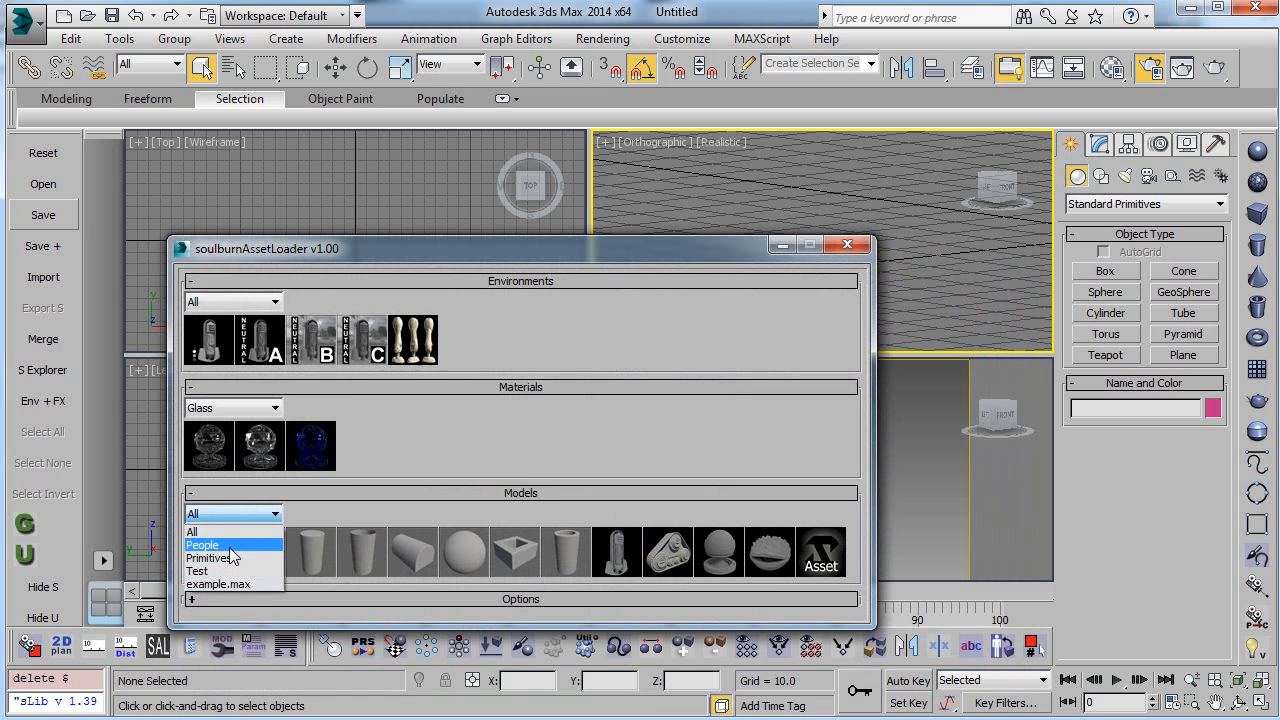
left_click(445, 443)
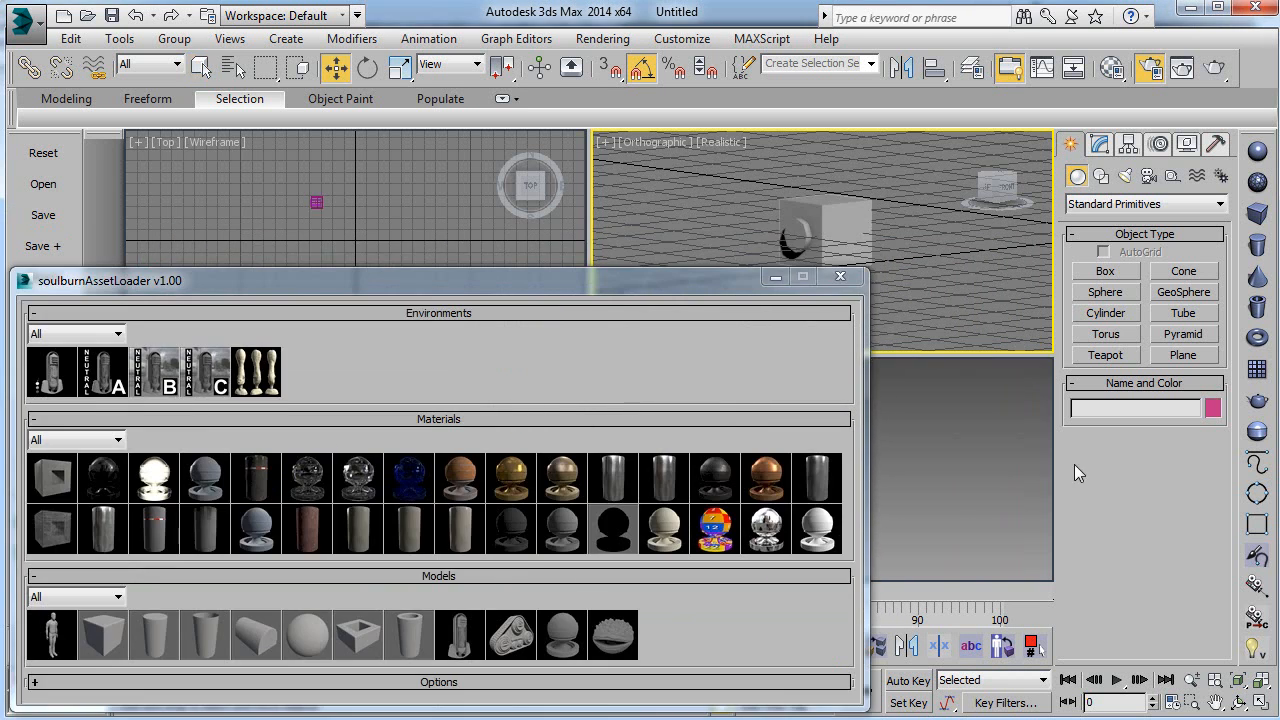